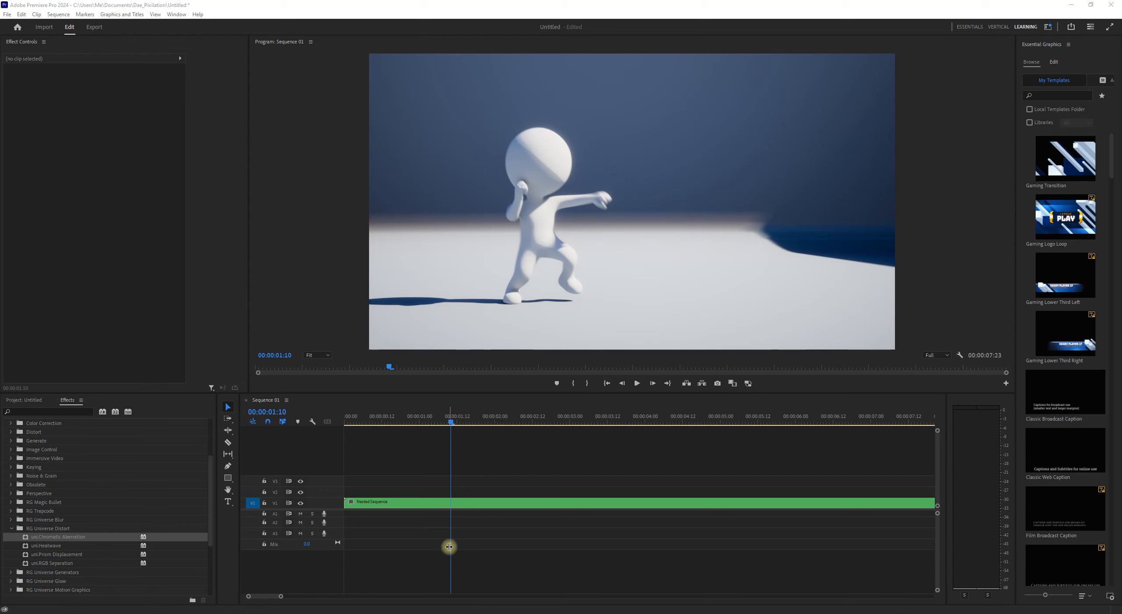
# - Open the nested sequence clip from V1, look over its row of individual clips and close it again
pyautogui.click(408, 504)
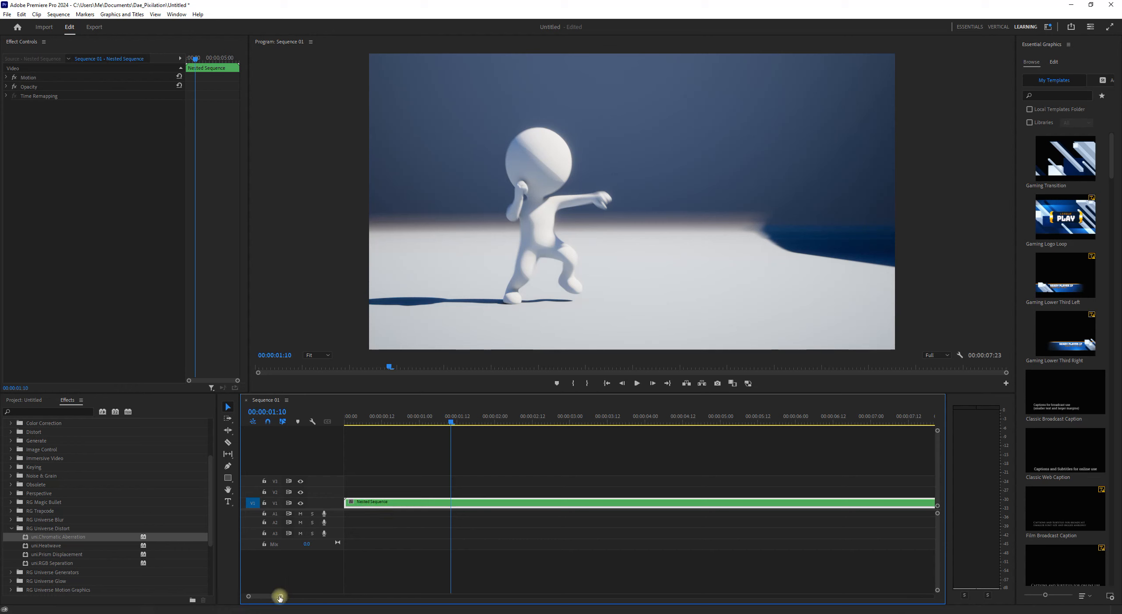
pyautogui.moveTo(281, 596); pyautogui.dragTo(268, 594)
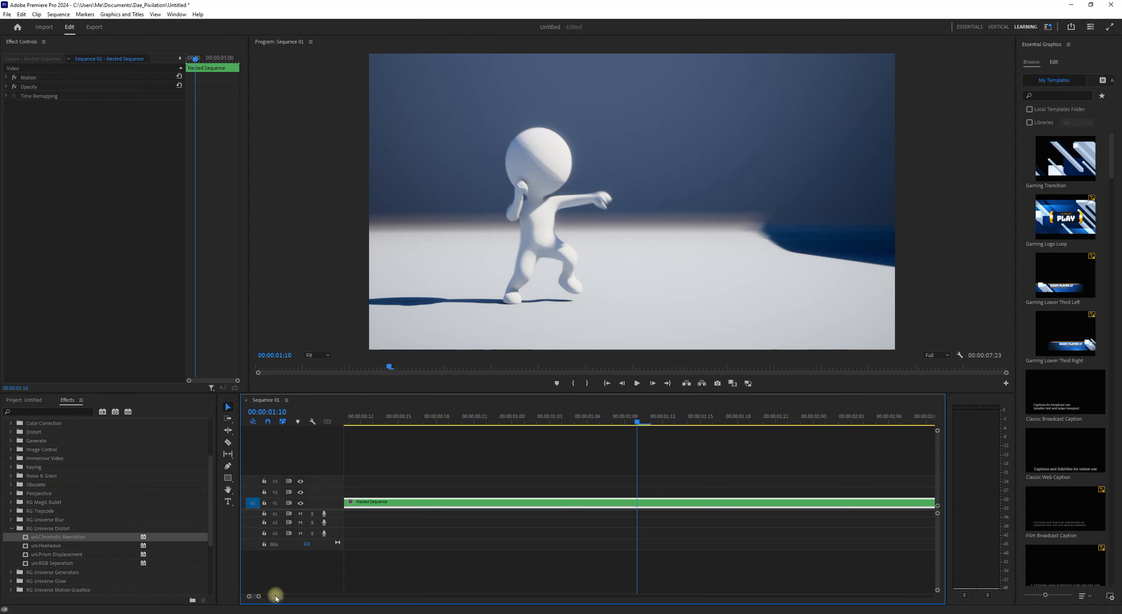
pyautogui.moveTo(259, 595); pyautogui.dragTo(292, 593)
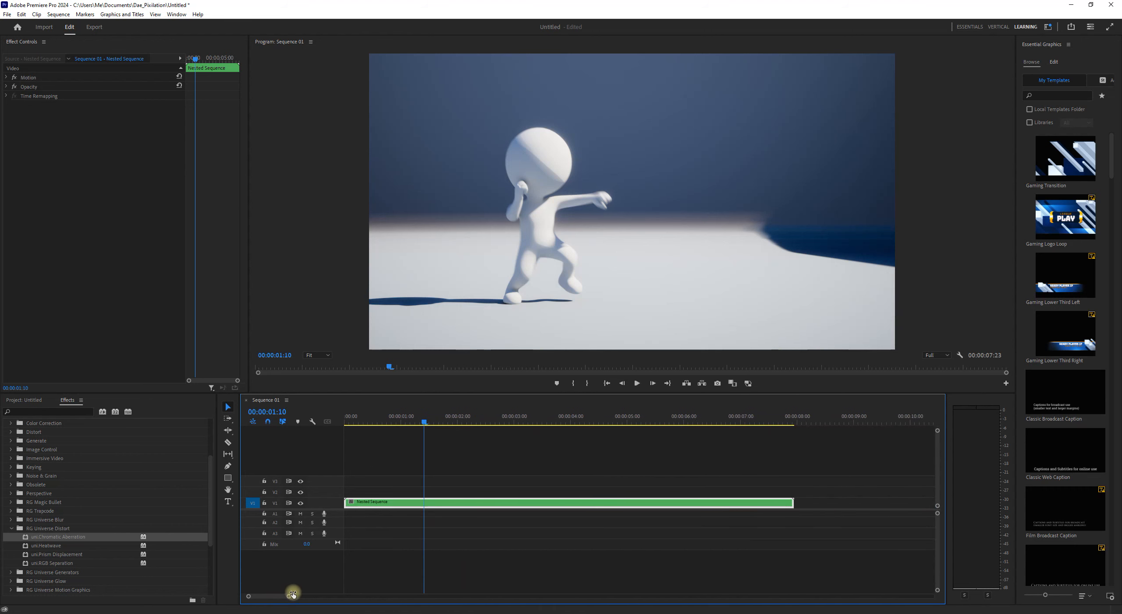
pyautogui.rightClick(454, 504)
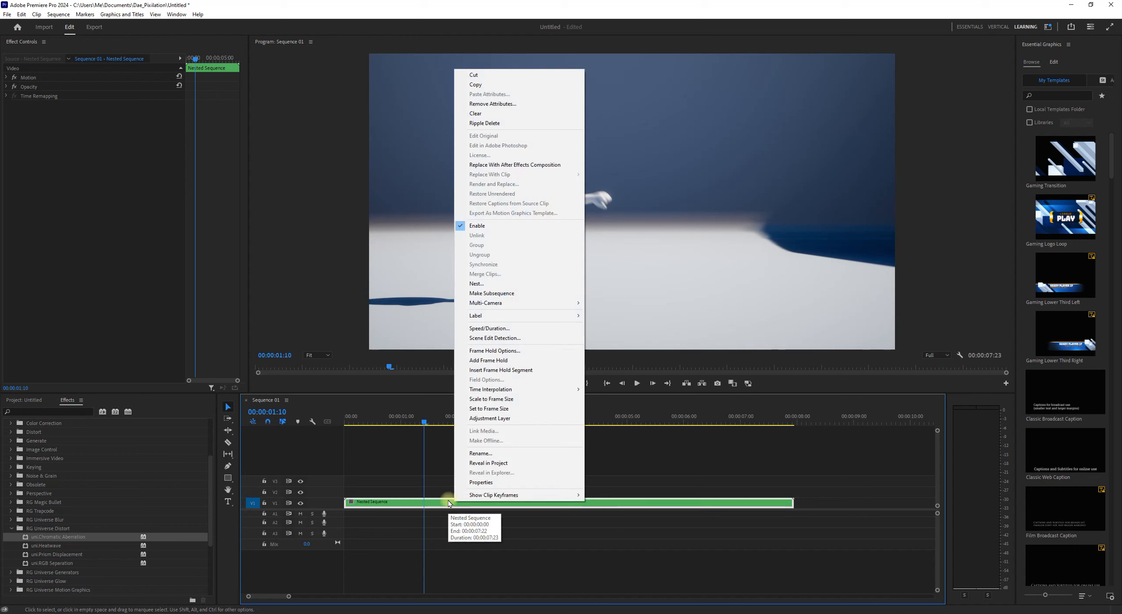
pyautogui.click(1071, 607)
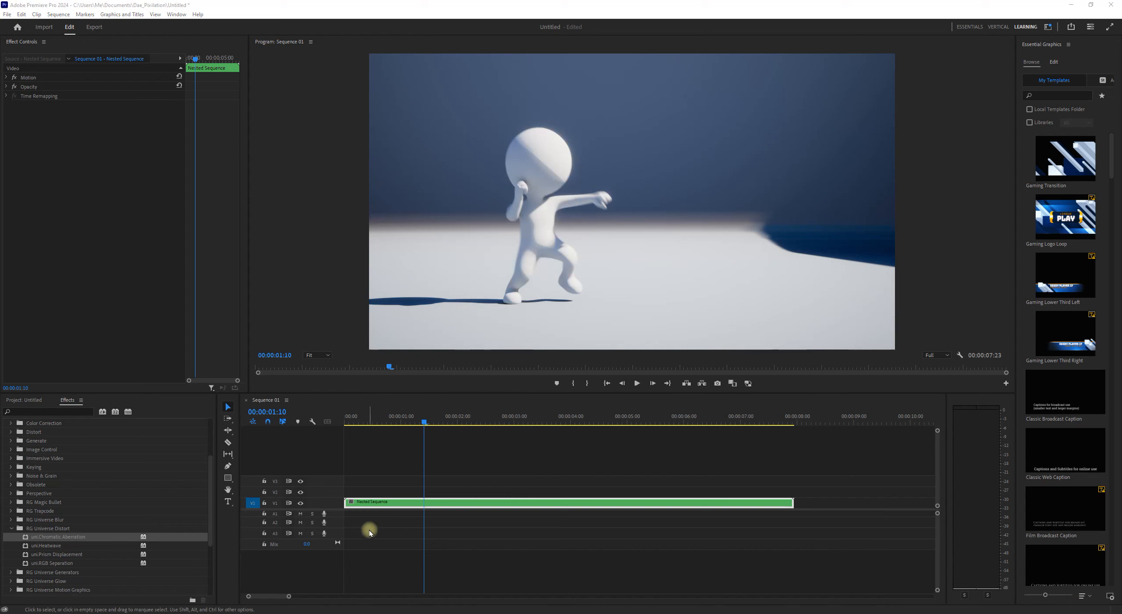
pyautogui.doubleClick(420, 504)
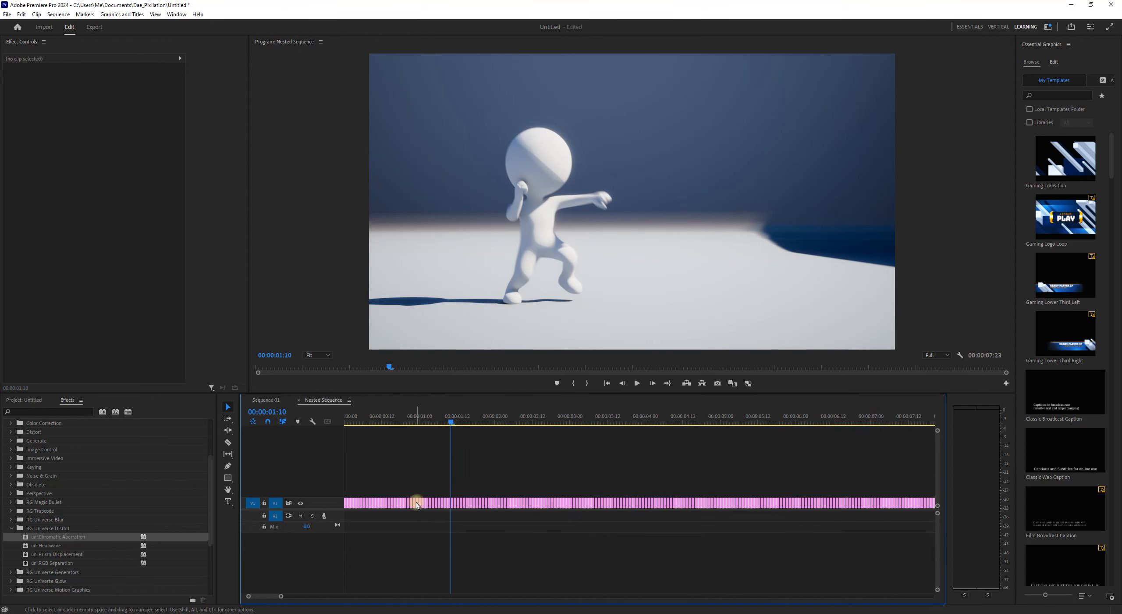
pyautogui.moveTo(281, 596); pyautogui.dragTo(303, 596)
pyautogui.moveTo(461, 431); pyautogui.dragTo(544, 456)
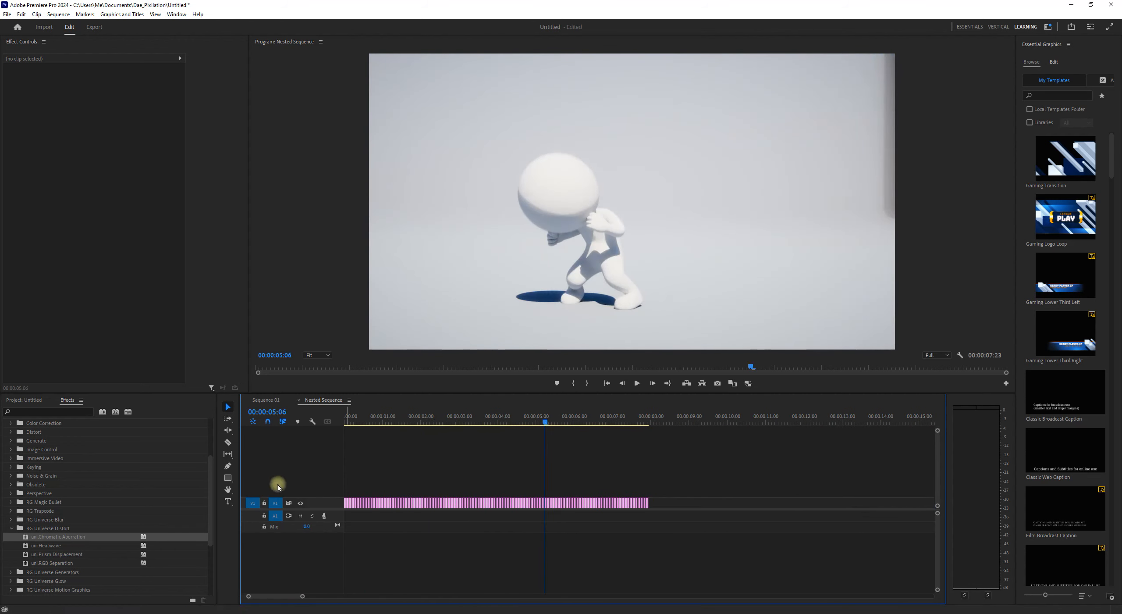
pyautogui.click(298, 400)
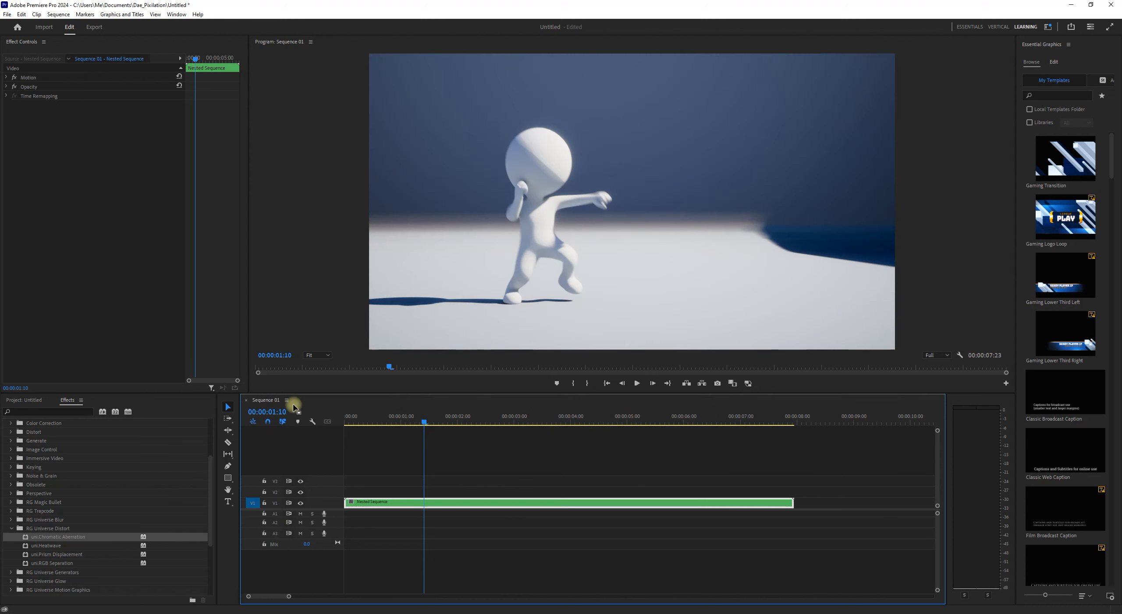
pyautogui.moveTo(435, 504)
pyautogui.mouseDown()
pyautogui.moveTo(488, 499)
pyautogui.moveTo(428, 504)
pyautogui.mouseUp()
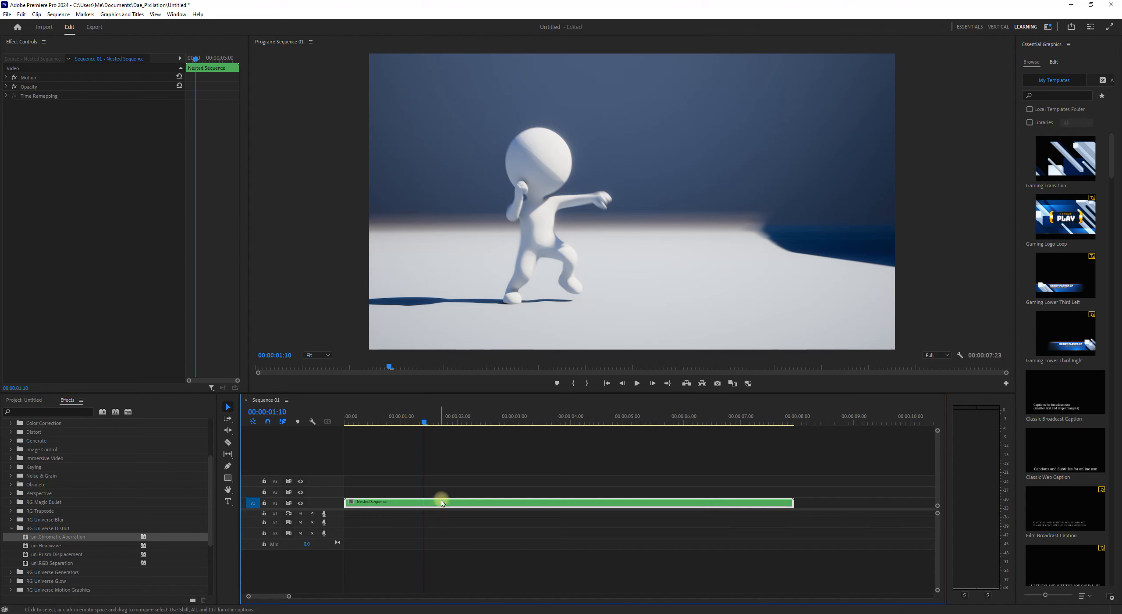
pyautogui.moveTo(434, 501); pyautogui.dragTo(879, 524)
pyautogui.moveTo(802, 504); pyautogui.dragTo(491, 504)
pyautogui.moveTo(816, 489); pyautogui.dragTo(374, 507)
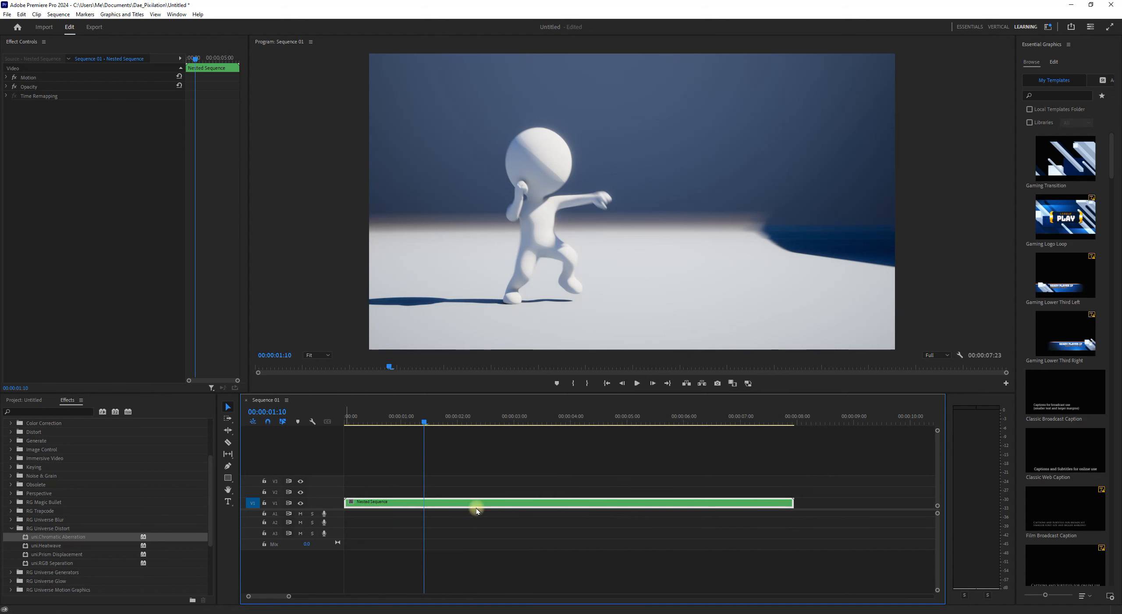
pyautogui.moveTo(826, 489); pyautogui.dragTo(337, 494)
pyautogui.rightClick(493, 494)
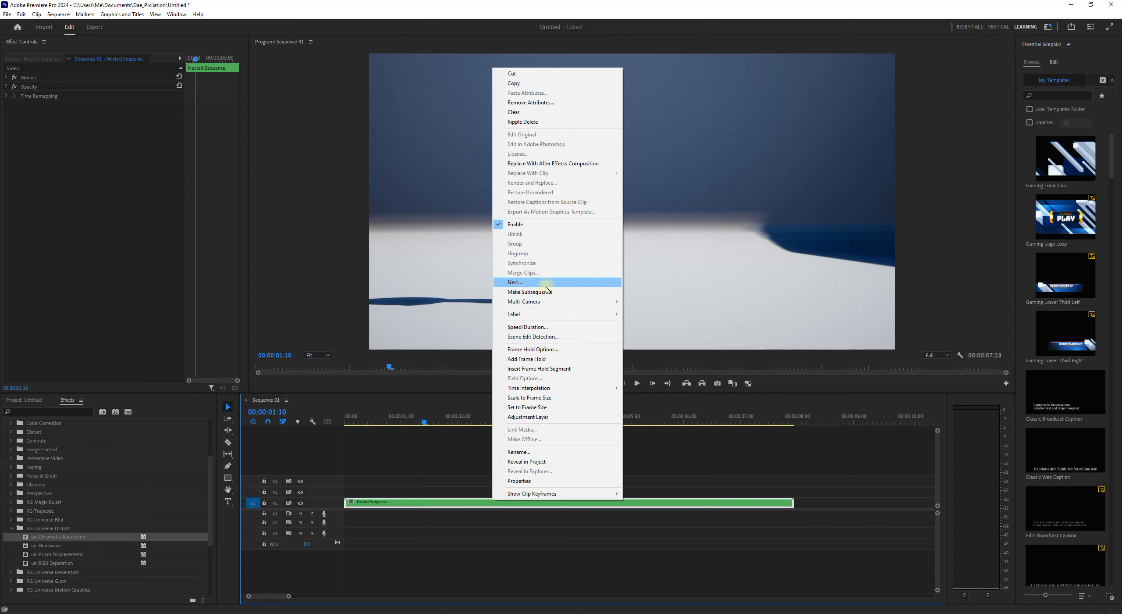
pyautogui.click(1066, 603)
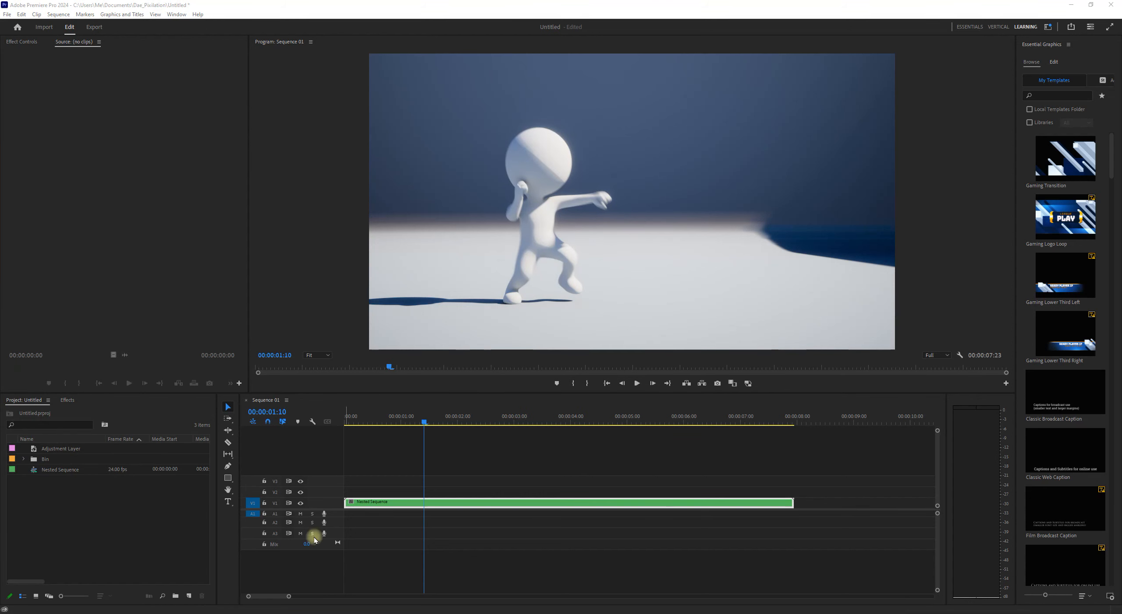
# - Inspect the frames inside the nested sequence by scrubbing and playing it backward, and return to Sequence 01
pyautogui.click(473, 500)
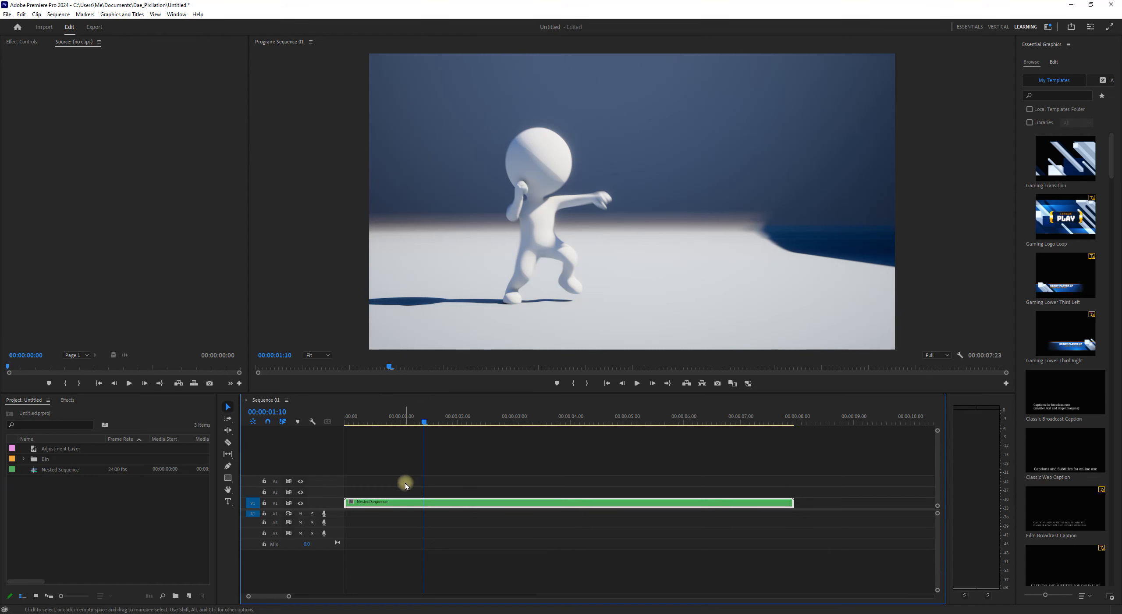
pyautogui.doubleClick(427, 503)
pyautogui.scroll(5, 415, 501)
pyautogui.moveTo(428, 422); pyautogui.dragTo(577, 419)
pyautogui.click(507, 418)
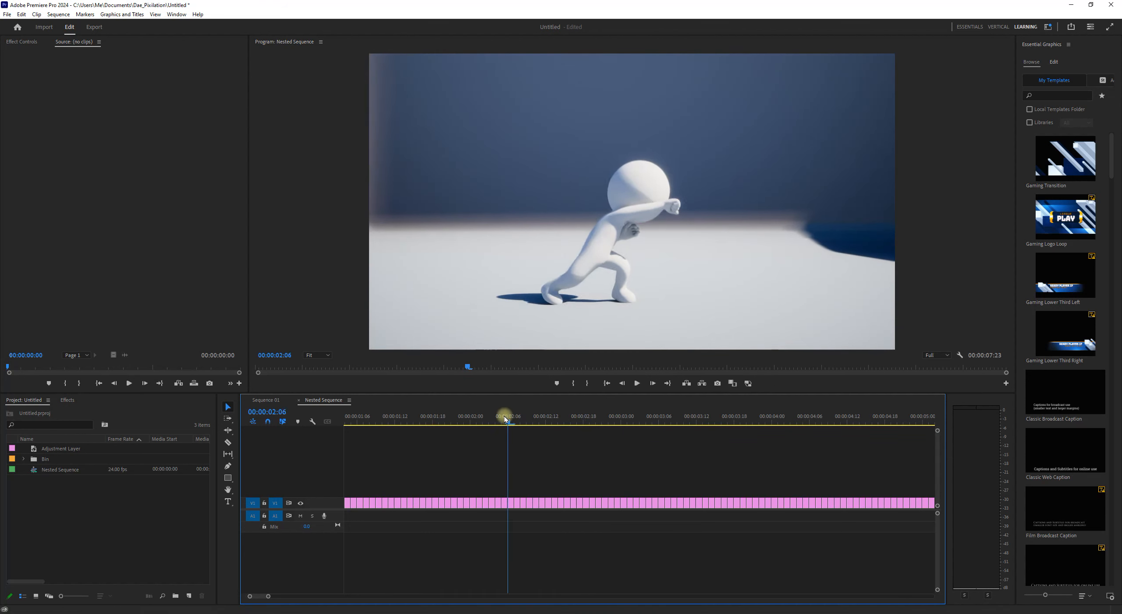
pyautogui.press('j')
pyautogui.press('k')
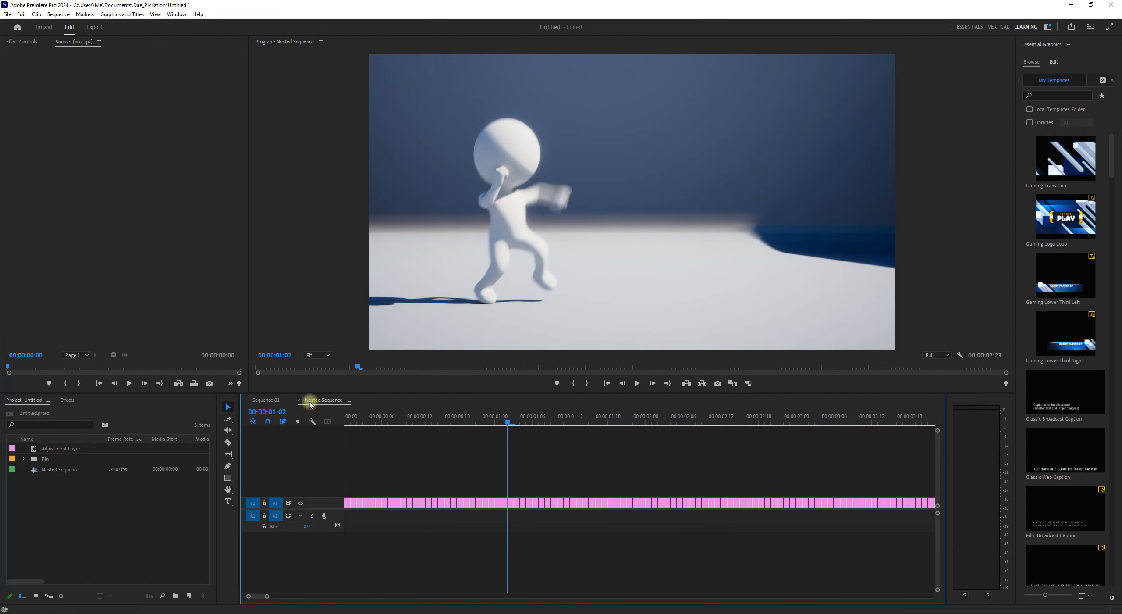
pyautogui.click(299, 400)
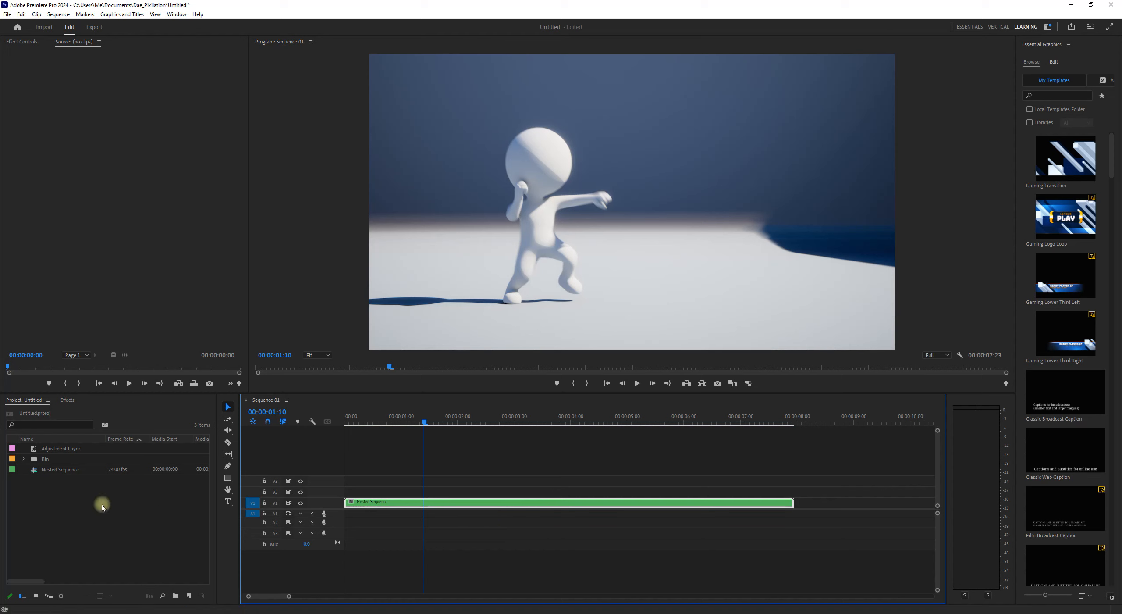
# - Bring up the effects library, look through the Video Effects category and collapse it to the top-level categories
pyautogui.click(67, 400)
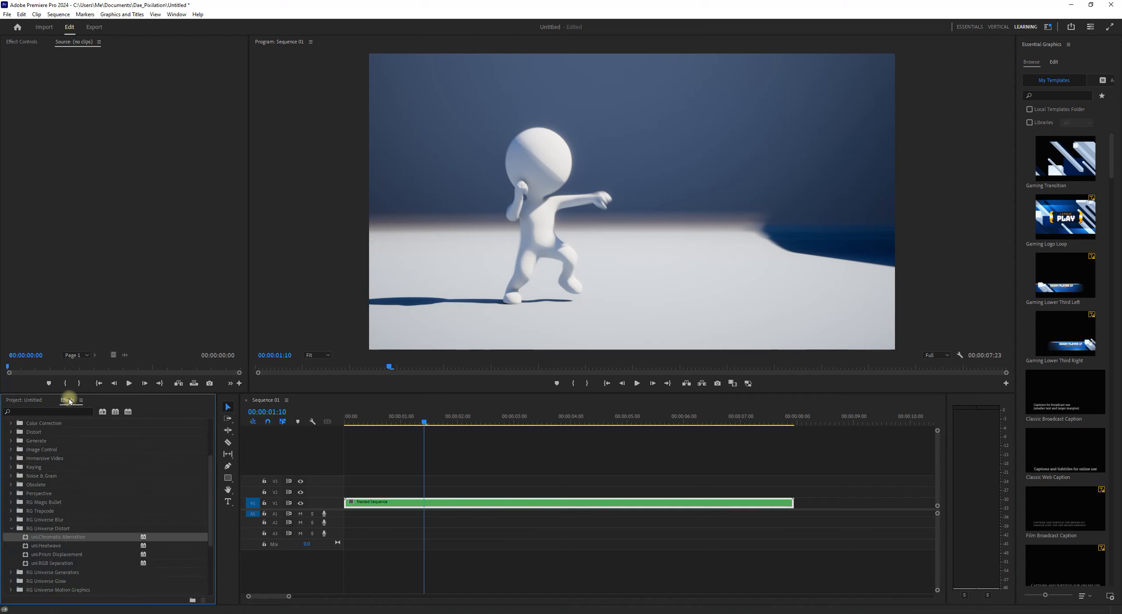
pyautogui.click(11, 529)
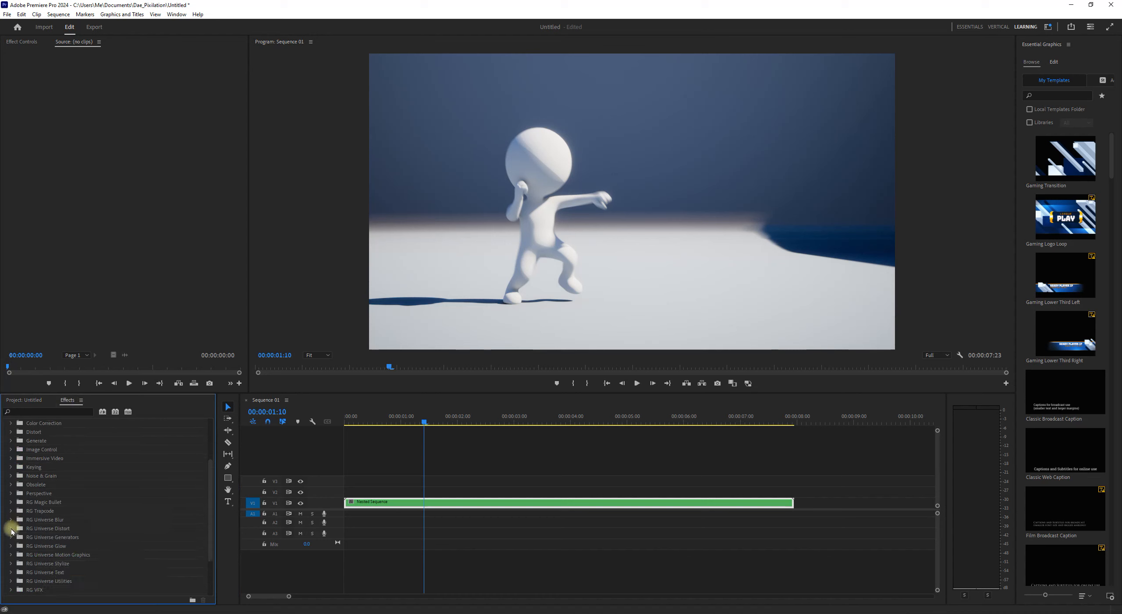
pyautogui.scroll(3, 44, 462)
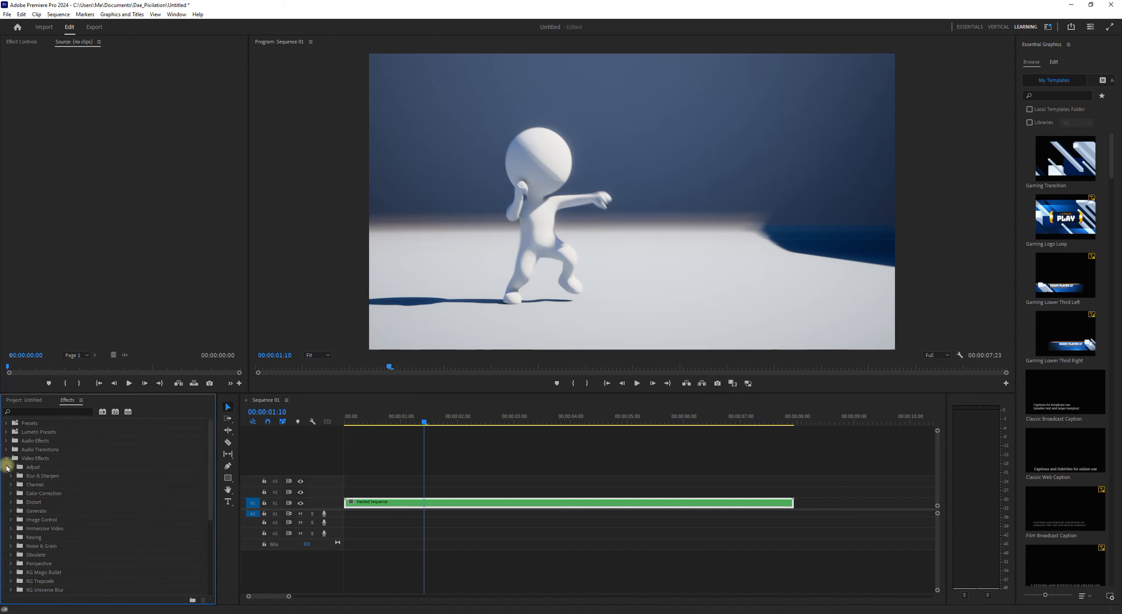
pyautogui.click(6, 458)
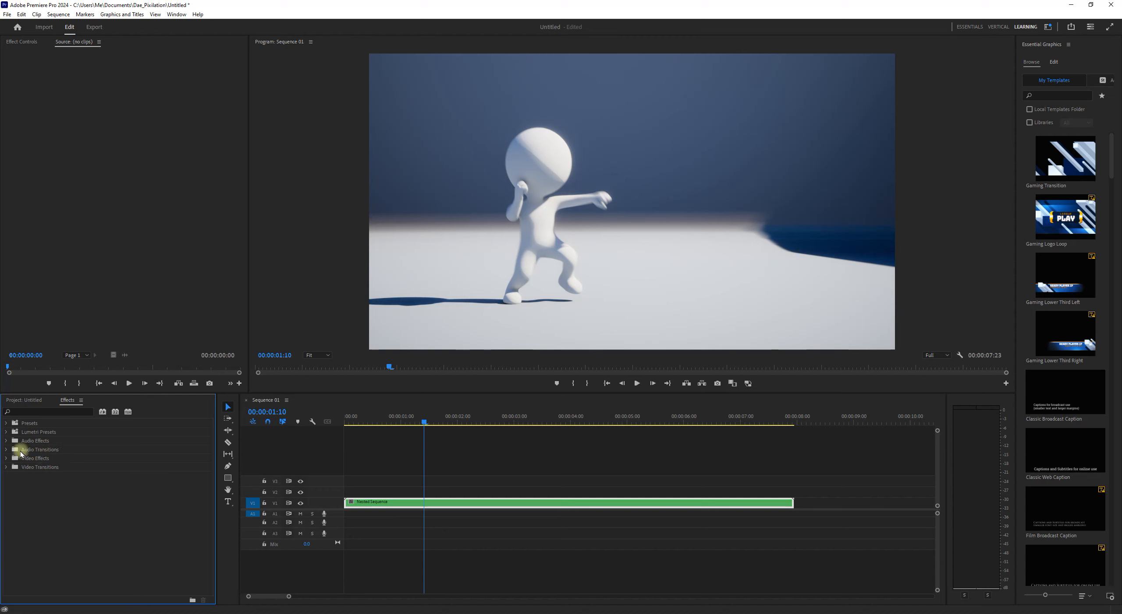
pyautogui.click(6, 458)
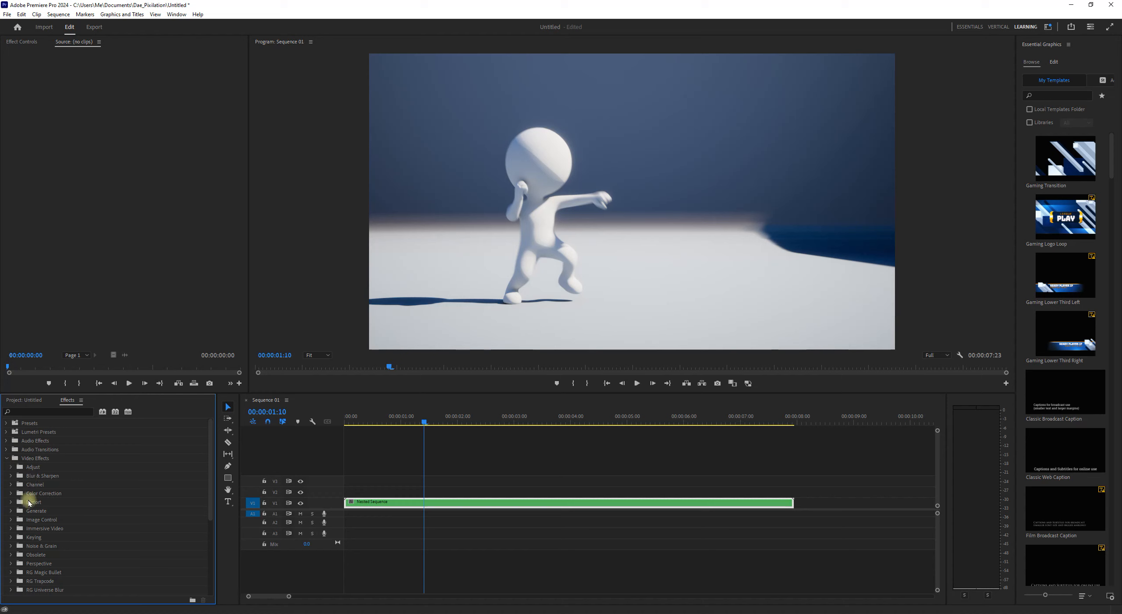
pyautogui.click(6, 458)
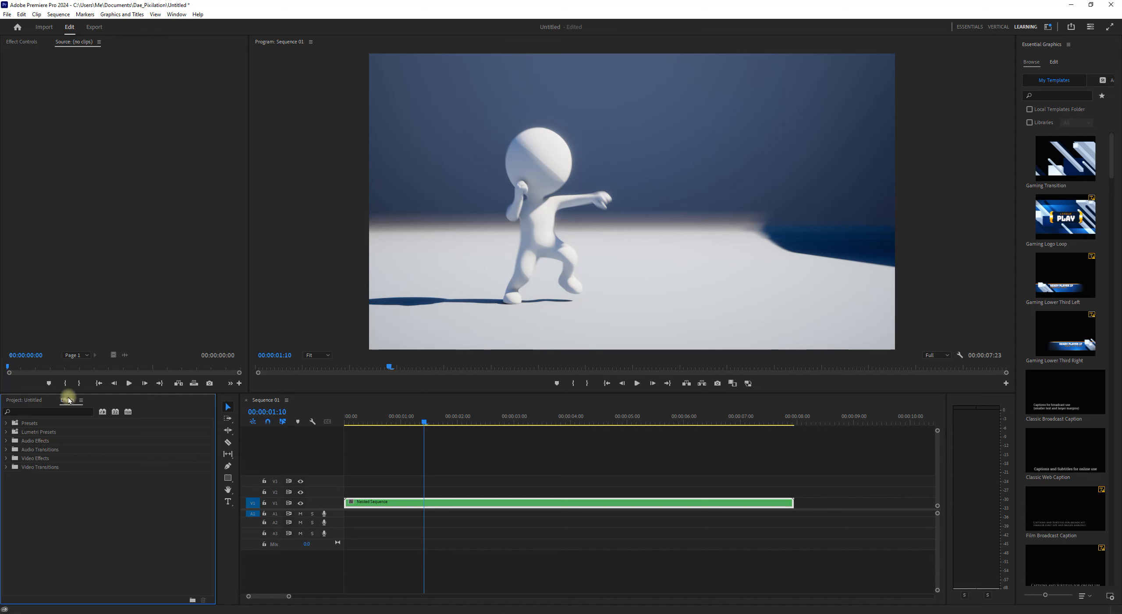
pyautogui.click(177, 14)
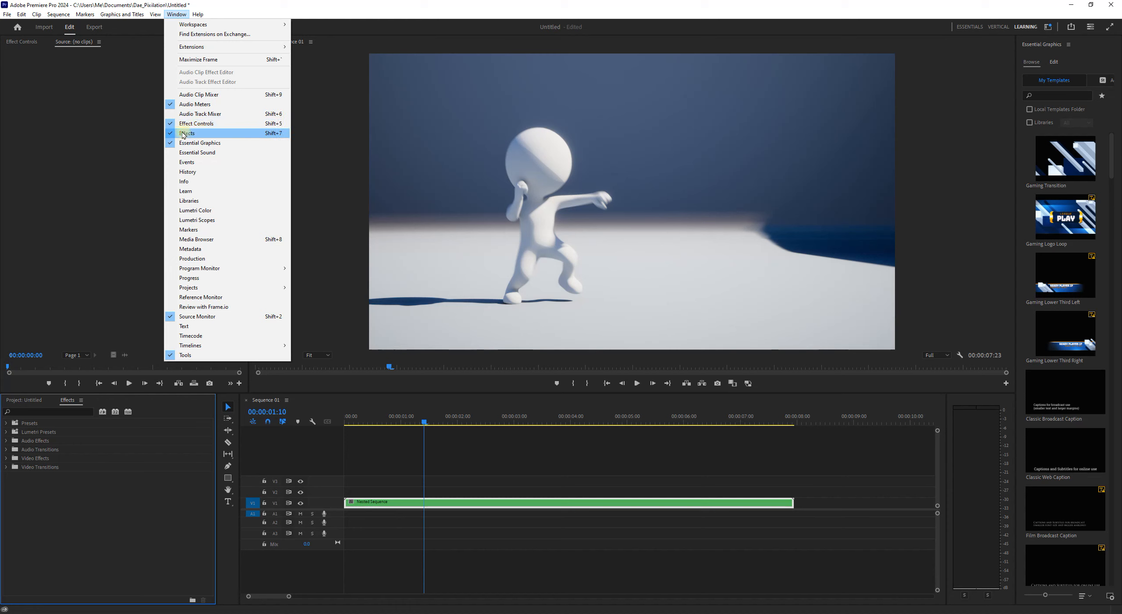
pyautogui.click(204, 137)
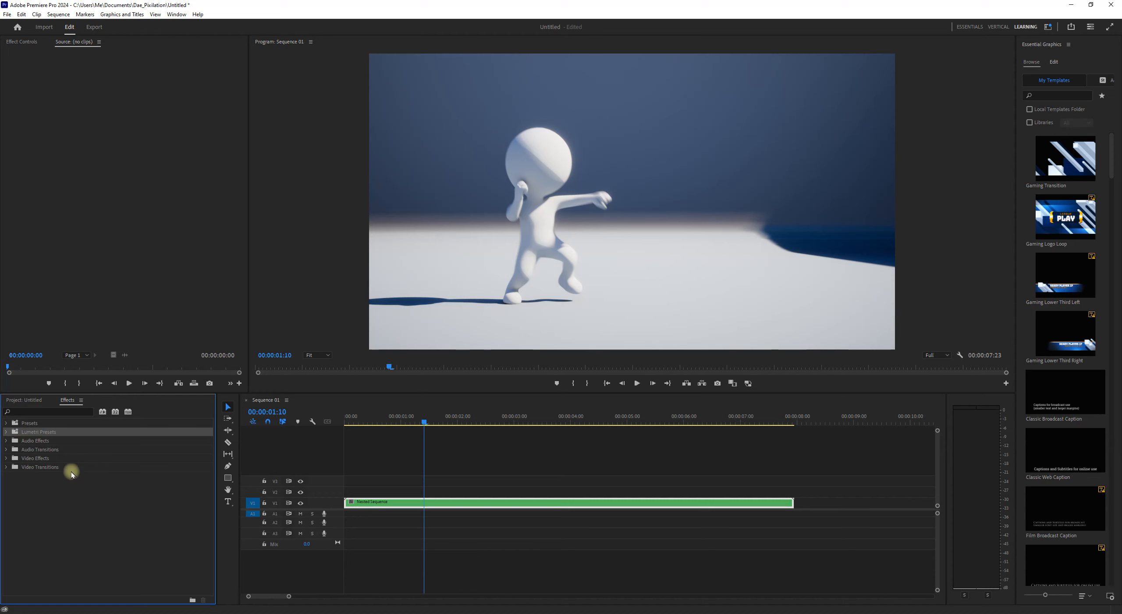
# - Apply the Color Balance effect from the Color Correction group of Video Effects to the nested sequence clip on V1
pyautogui.click(404, 504)
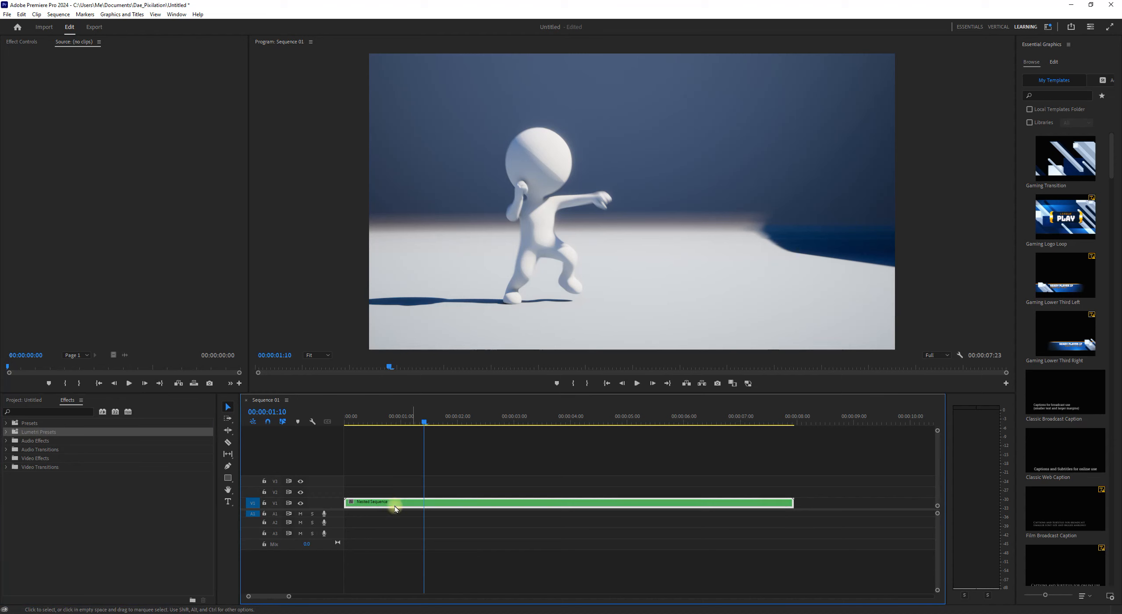
pyautogui.click(37, 458)
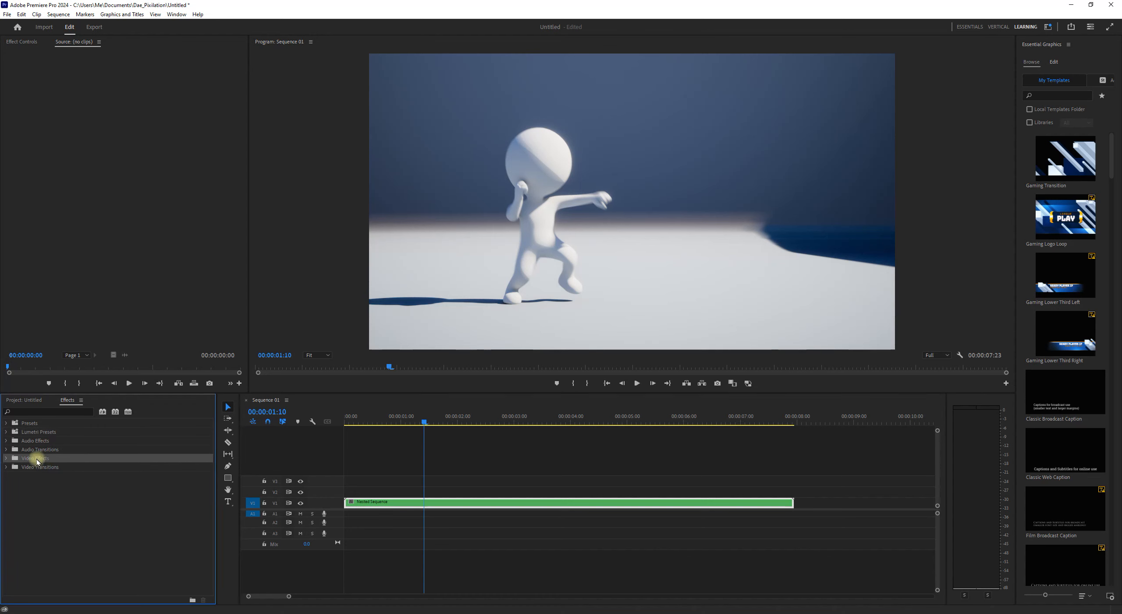
pyautogui.click(5, 458)
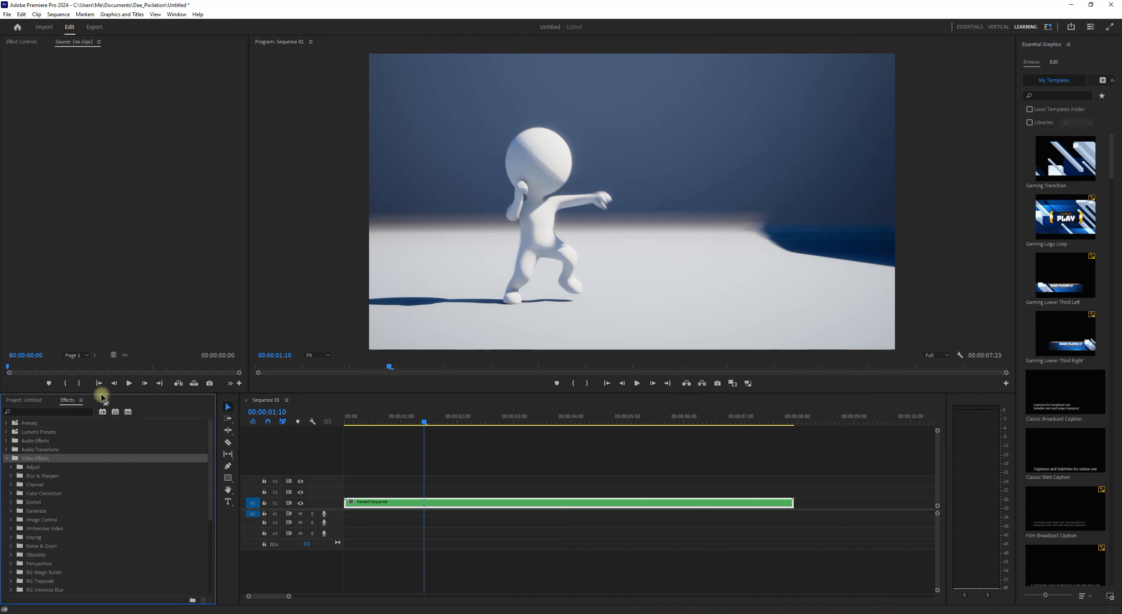
pyautogui.moveTo(101, 393); pyautogui.dragTo(100, 355)
pyautogui.click(27, 455)
pyautogui.click(10, 456)
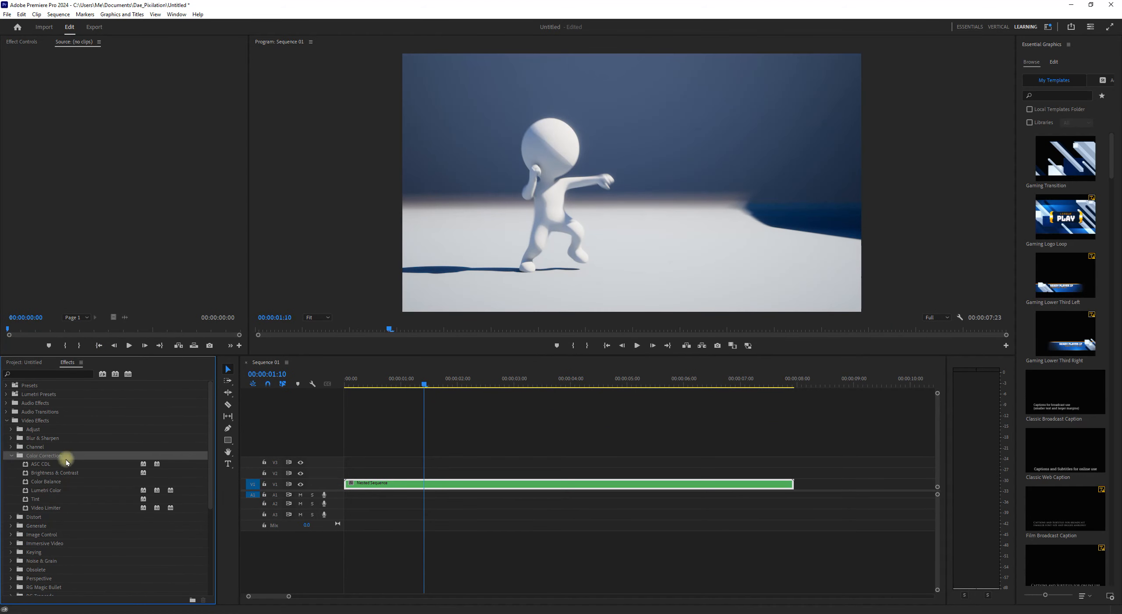
pyautogui.click(36, 480)
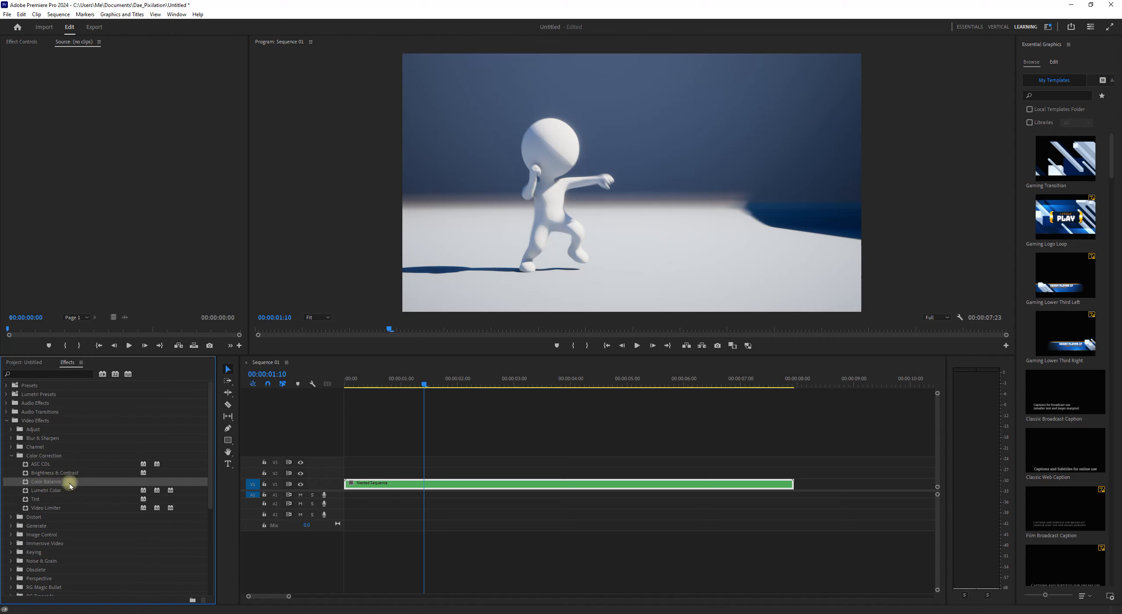
pyautogui.moveTo(55, 480); pyautogui.dragTo(415, 485)
pyautogui.click(414, 485)
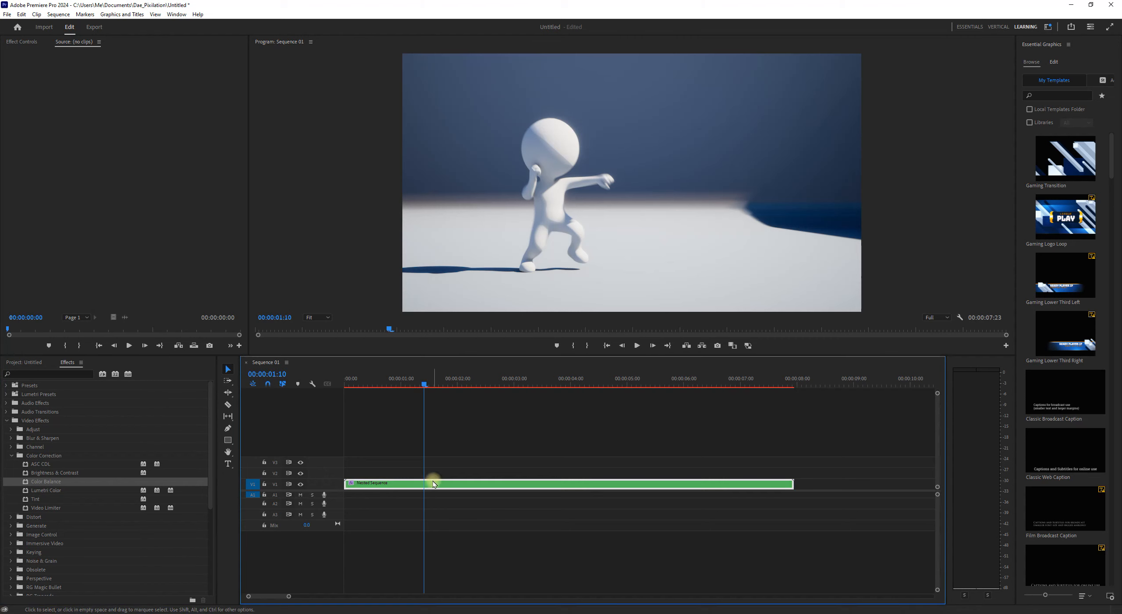
# - Close the empty Source monitor and display the nested sequence clip's Color Balance settings in Effect Controls
pyautogui.click(25, 363)
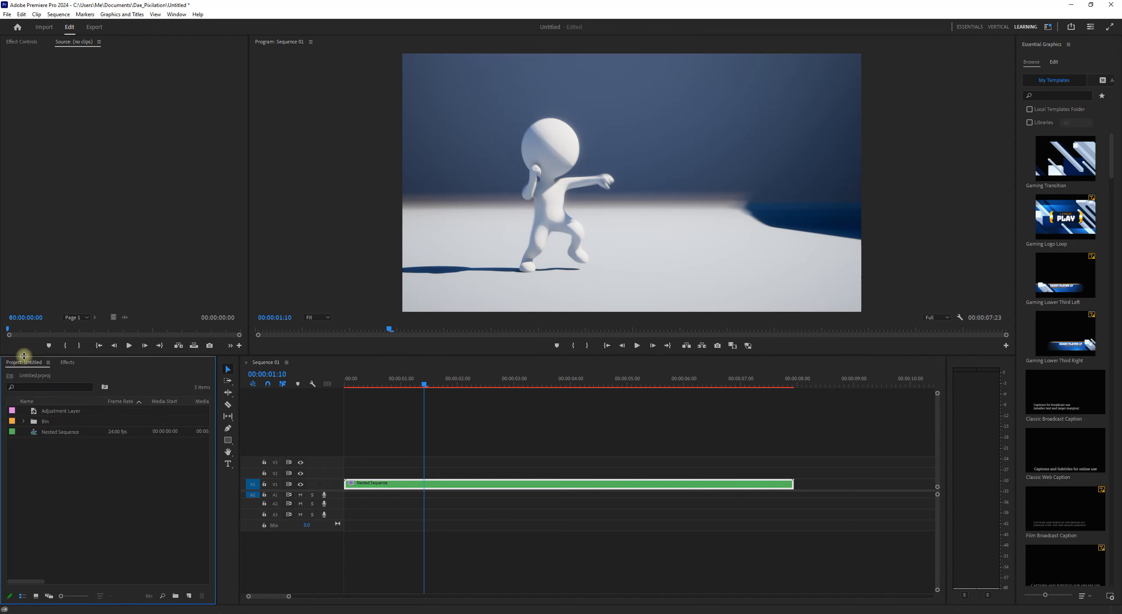
pyautogui.click(416, 484)
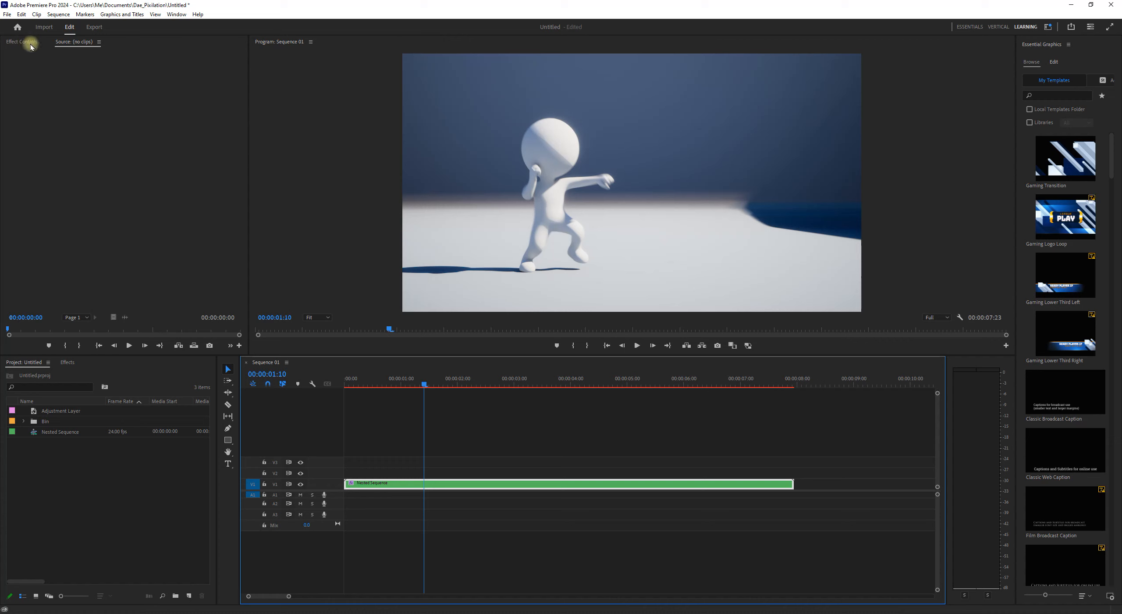
pyautogui.rightClick(85, 42)
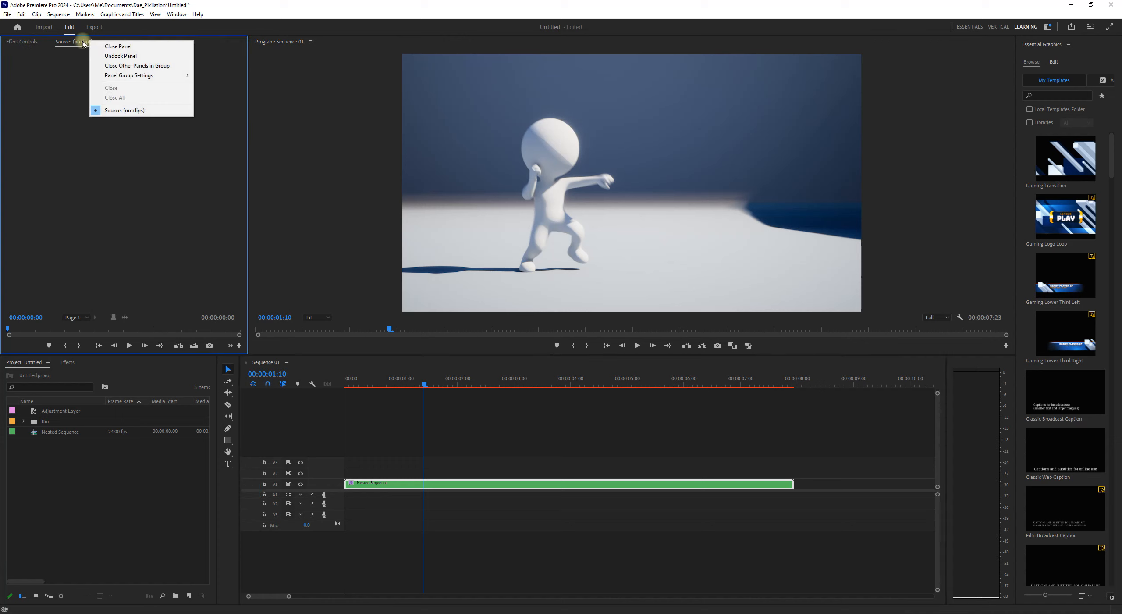
pyautogui.click(119, 46)
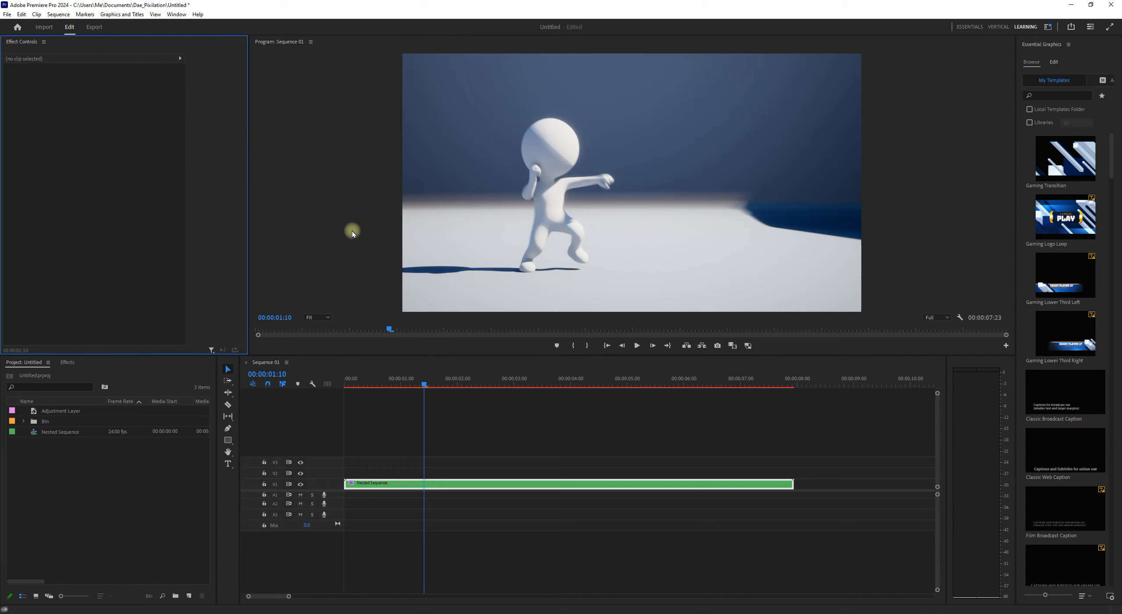
pyautogui.click(478, 483)
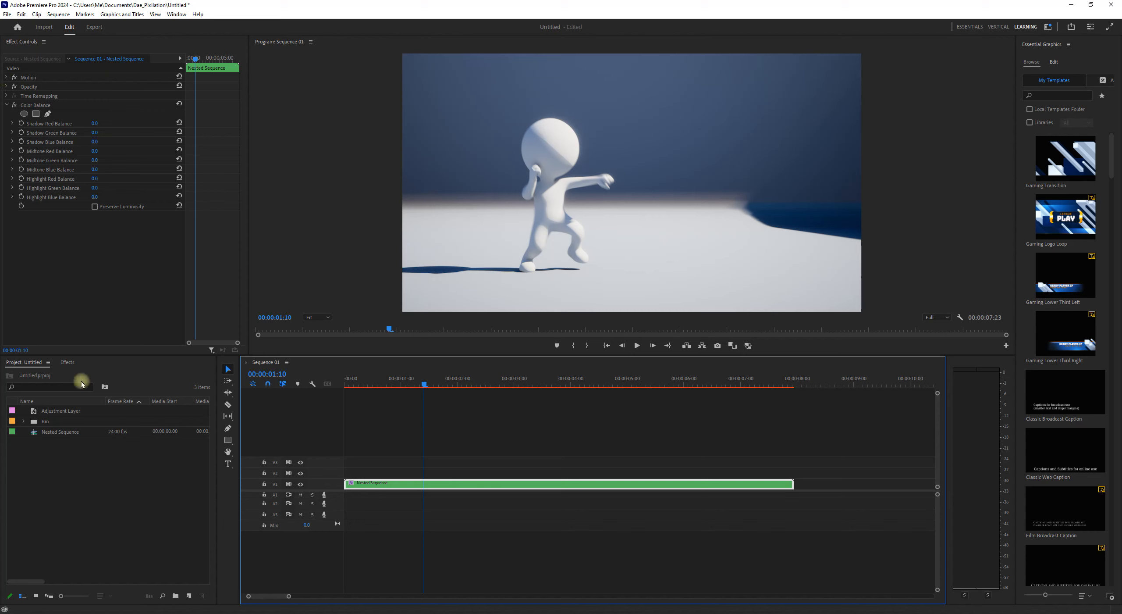
# - Bring up the effects library again and reselect the nested sequence clip with its Color Balance settings in Effect Controls
pyautogui.click(65, 362)
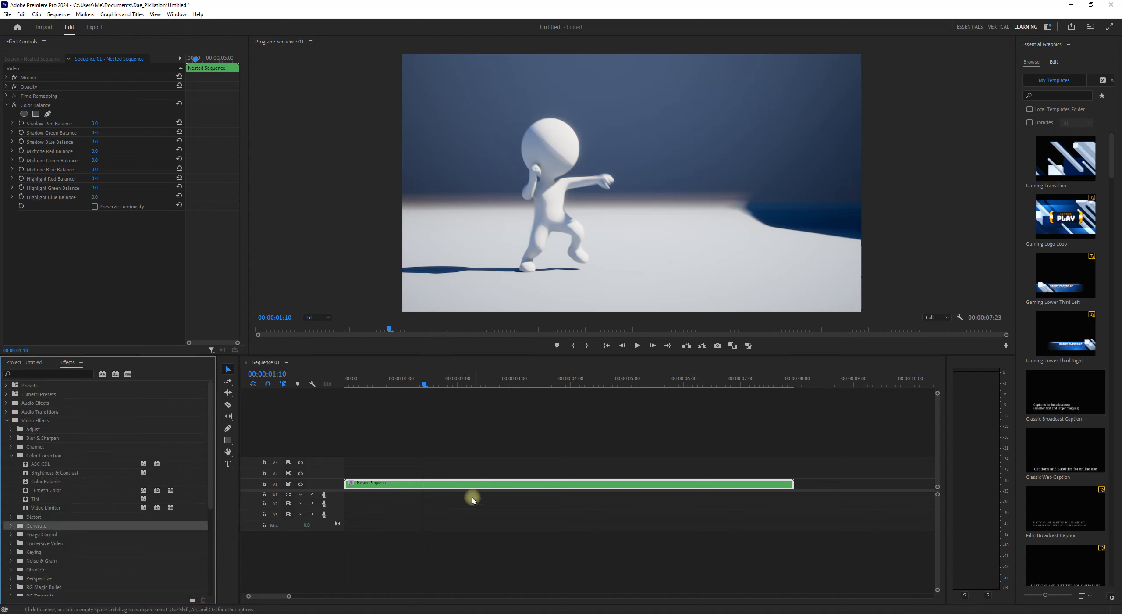
pyautogui.click(429, 484)
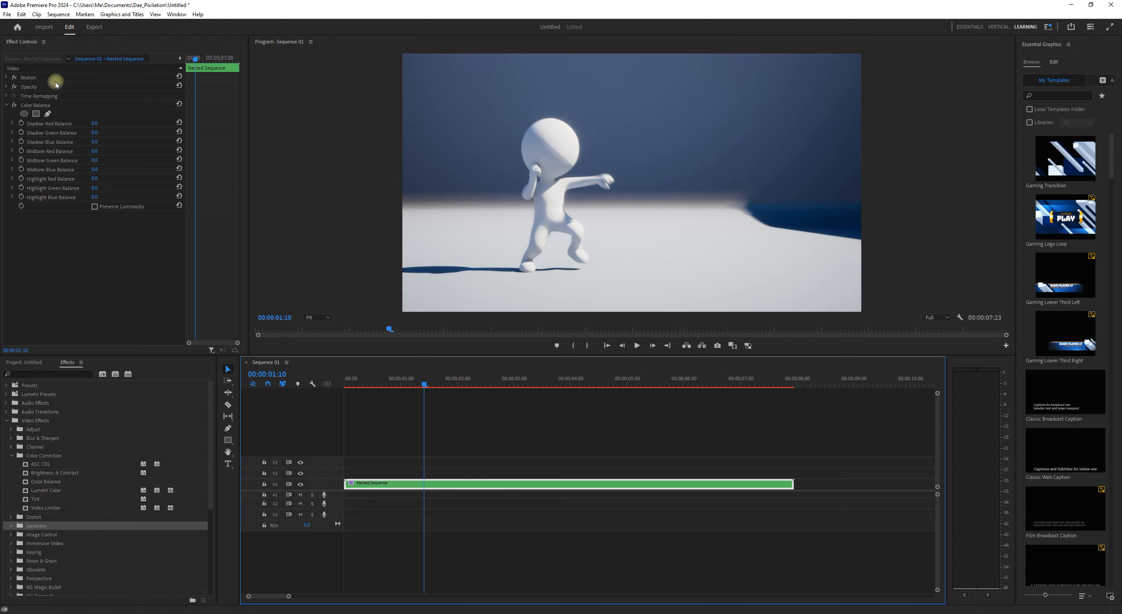
pyautogui.click(22, 46)
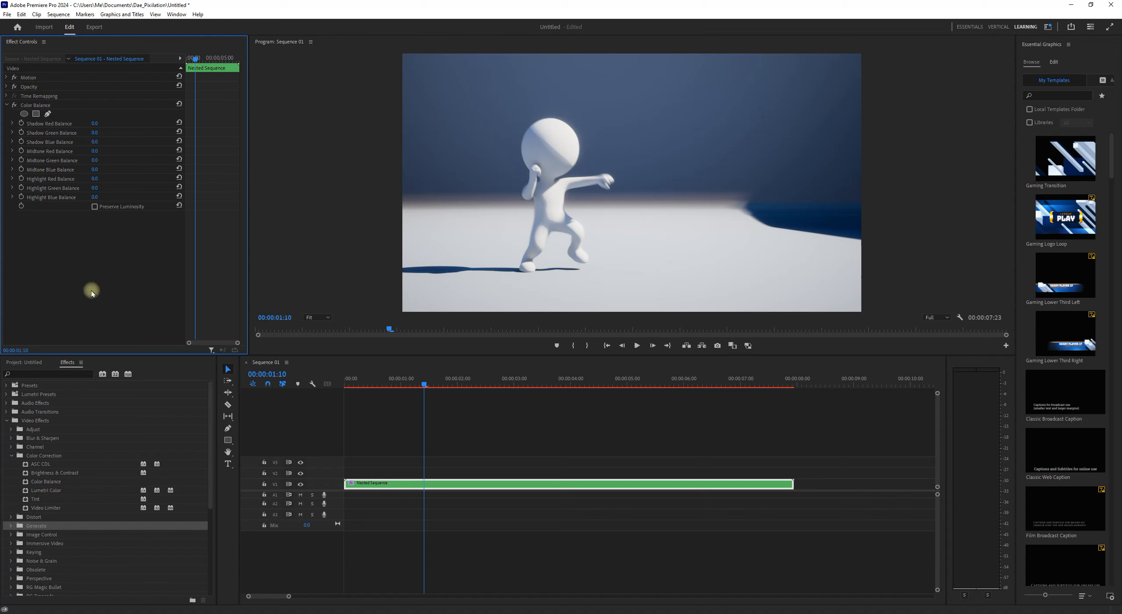
pyautogui.click(467, 478)
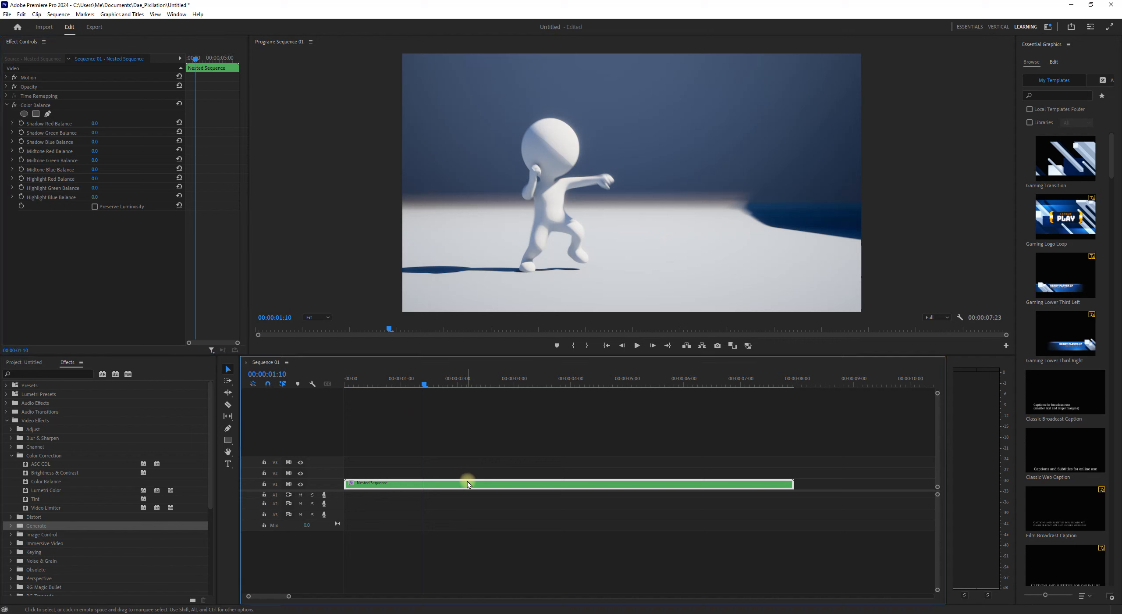
# - Adjust the Color Balance shadows to about 46.5 red, 25.8 green and 17.5 blue
pyautogui.click(94, 124)
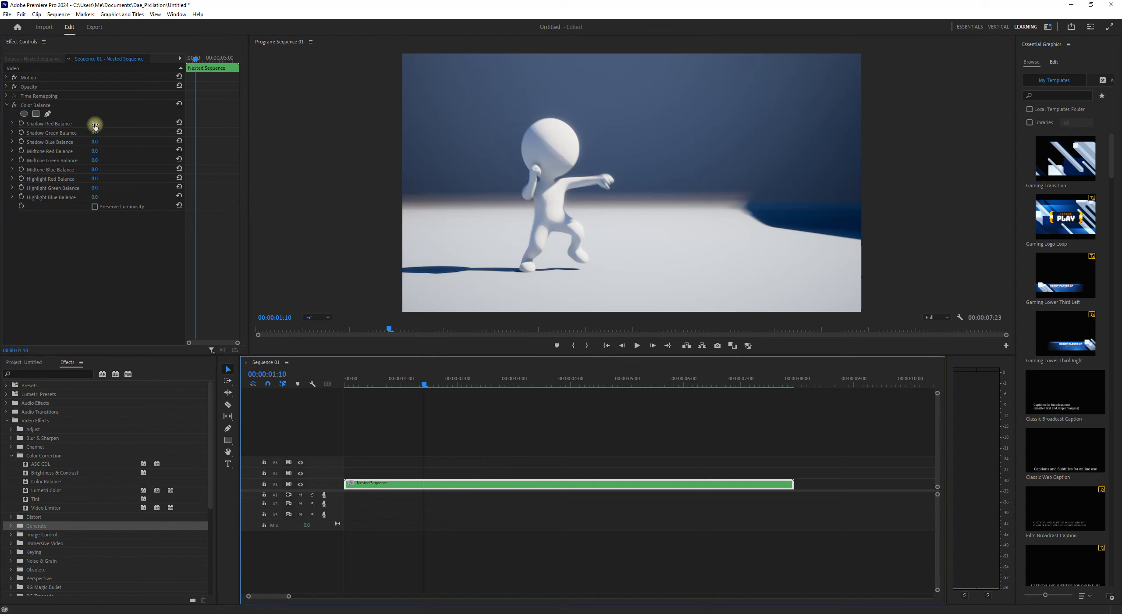
pyautogui.click(11, 123)
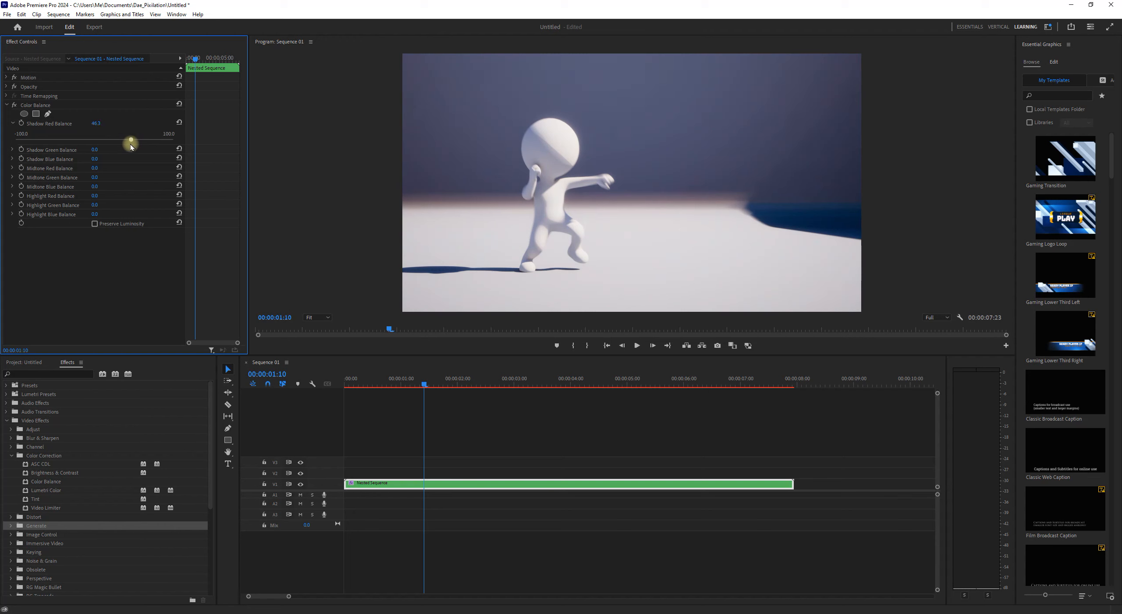
pyautogui.click(13, 151)
pyautogui.moveTo(94, 166)
pyautogui.mouseDown()
pyautogui.moveTo(136, 165)
pyautogui.moveTo(74, 165)
pyautogui.moveTo(169, 166)
pyautogui.moveTo(115, 170)
pyautogui.mouseUp()
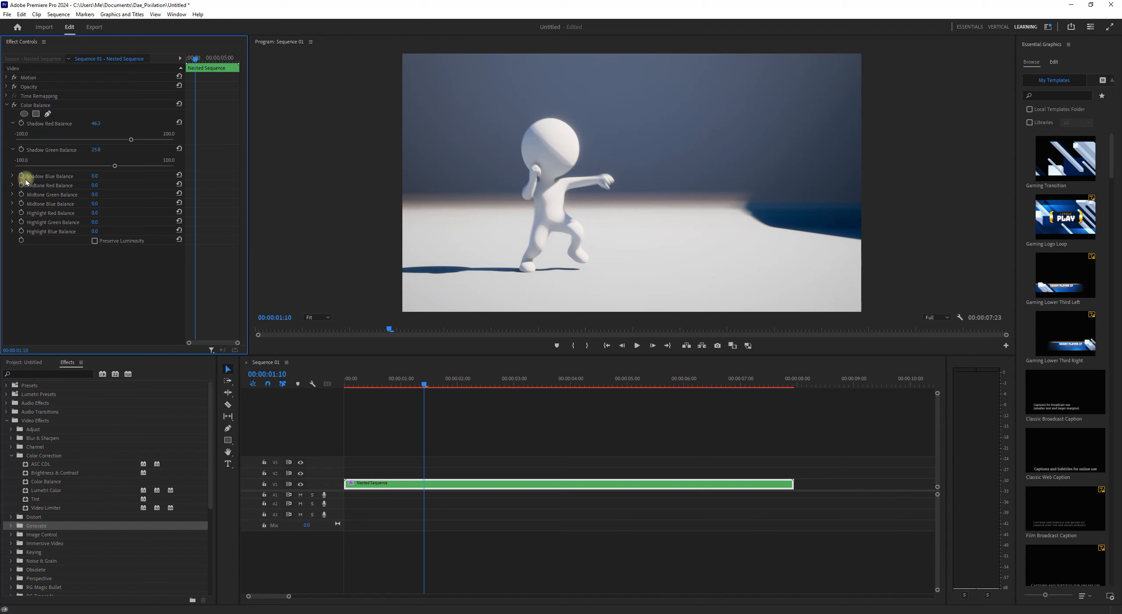
pyautogui.click(11, 176)
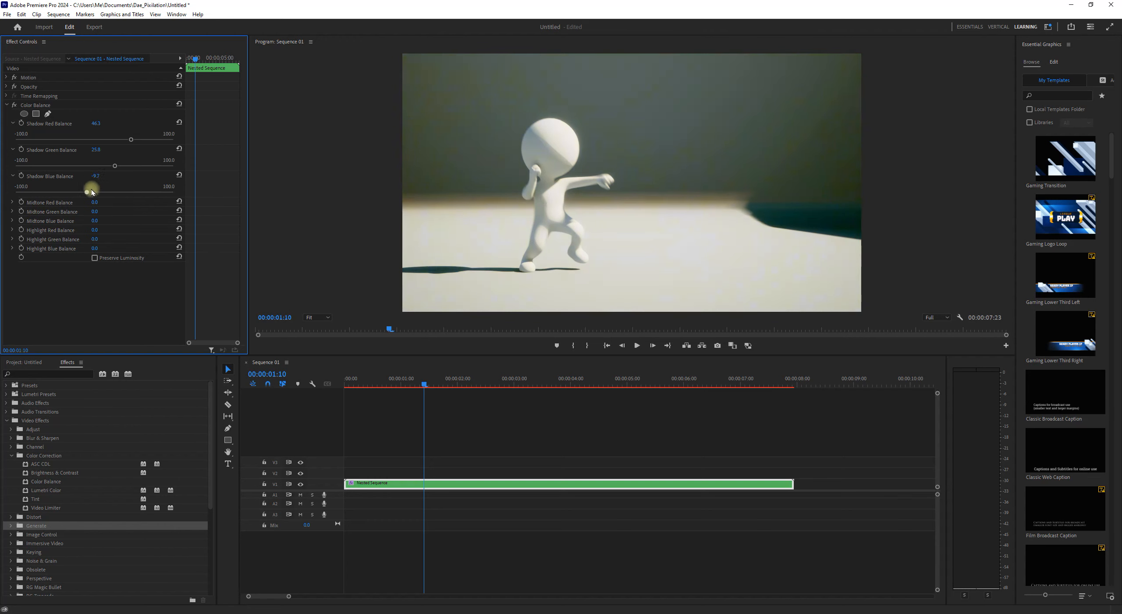
pyautogui.click(108, 192)
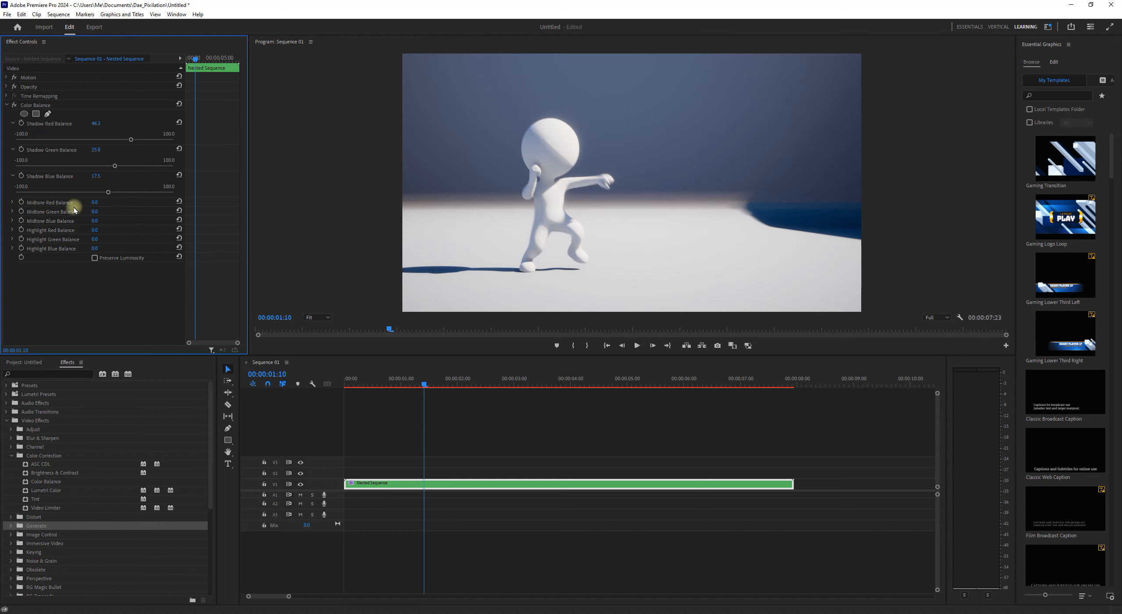
# - Adjust the Color Balance midtones to about 12.5 red, -1.4 green and 14.1 blue
pyautogui.click(12, 202)
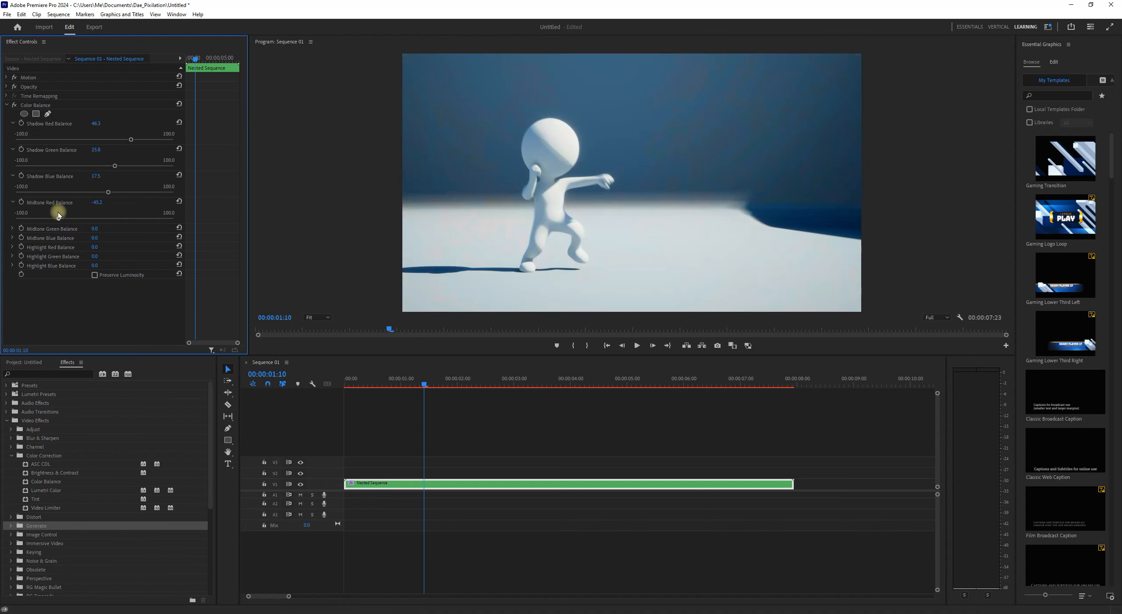
pyautogui.click(143, 219)
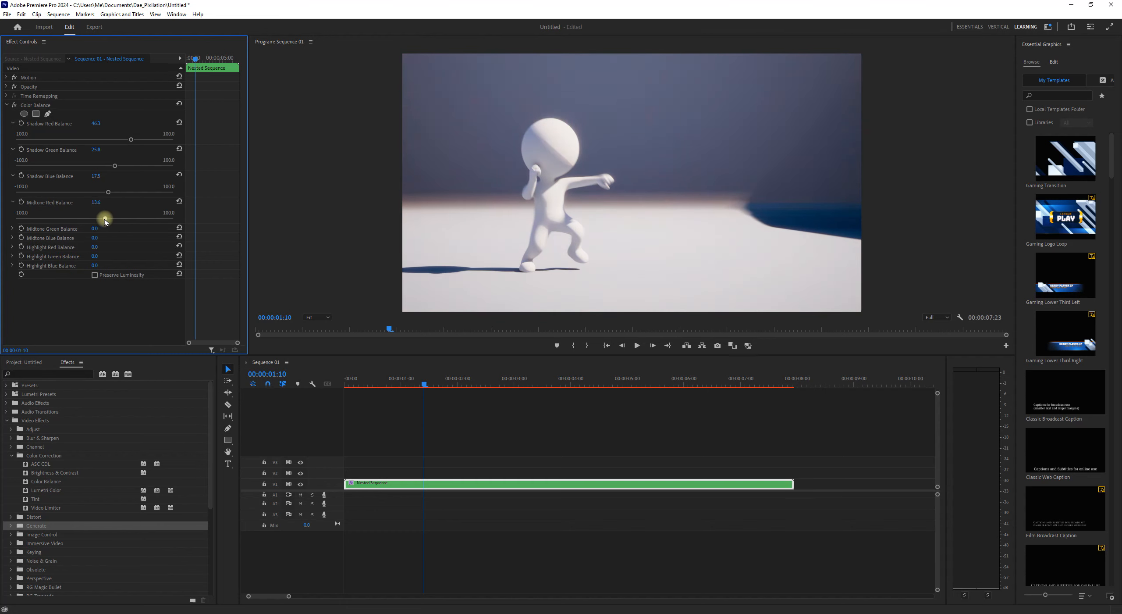
pyautogui.moveTo(104, 220); pyautogui.dragTo(86, 245)
pyautogui.click(12, 228)
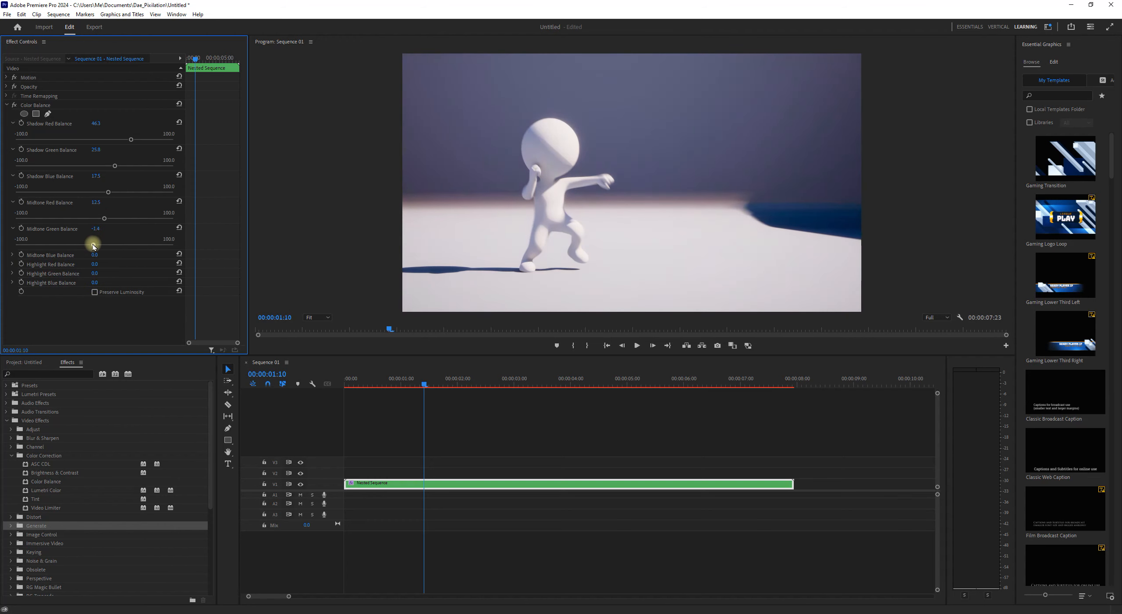
pyautogui.click(12, 256)
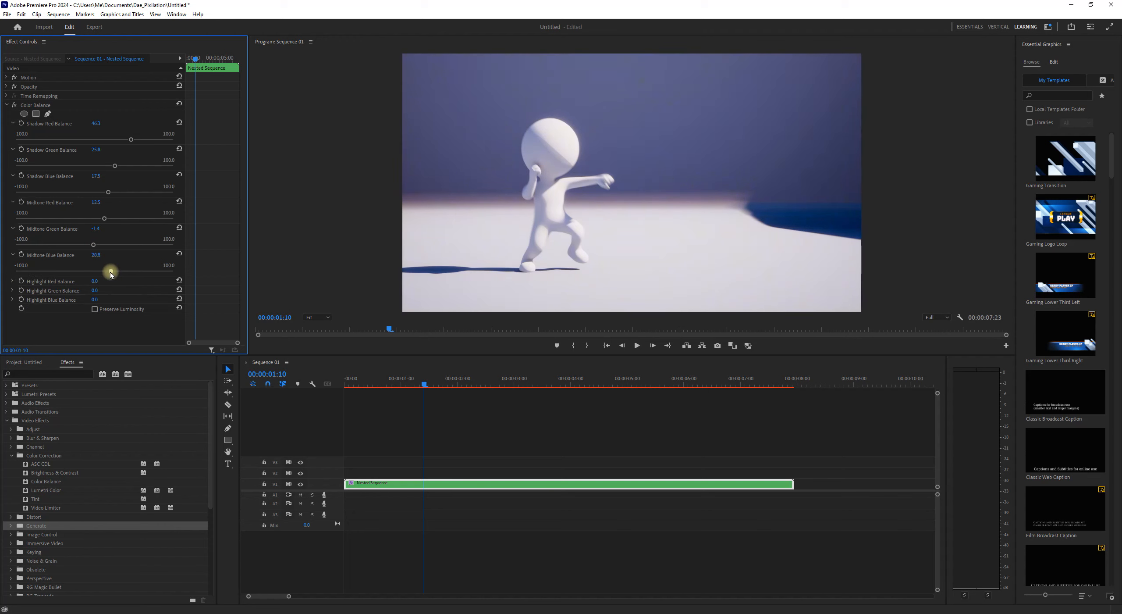
# - Adjust the Color Balance highlights to about -10.8 red, -4.7 green and 18.6 blue, and collapse the effect's settings
pyautogui.click(12, 281)
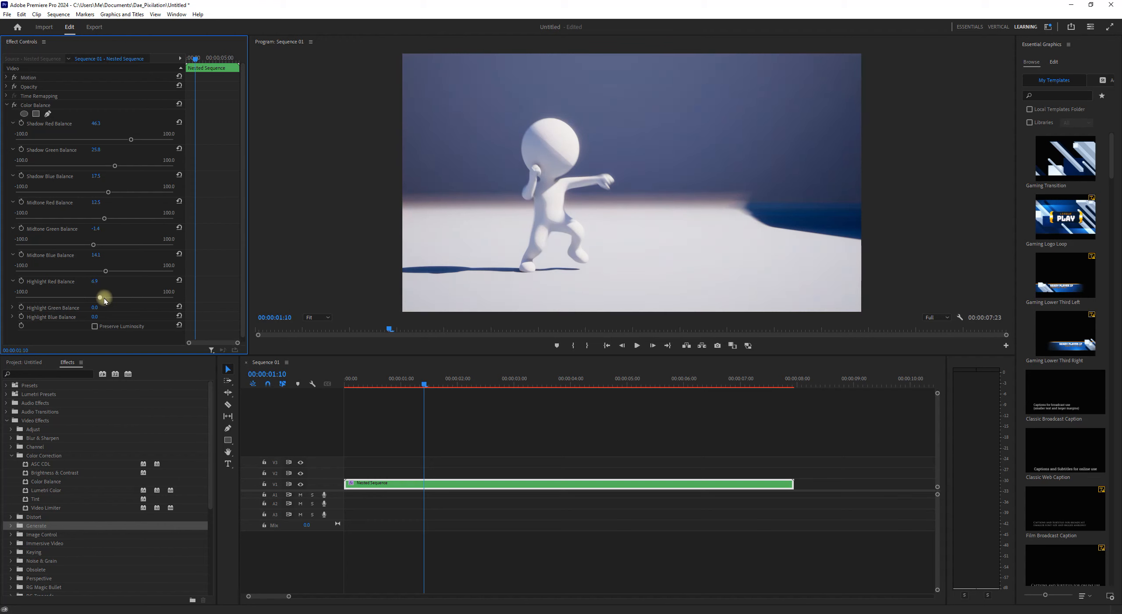
pyautogui.moveTo(82, 296); pyautogui.dragTo(85, 296)
pyautogui.click(12, 307)
pyautogui.moveTo(103, 323); pyautogui.dragTo(93, 323)
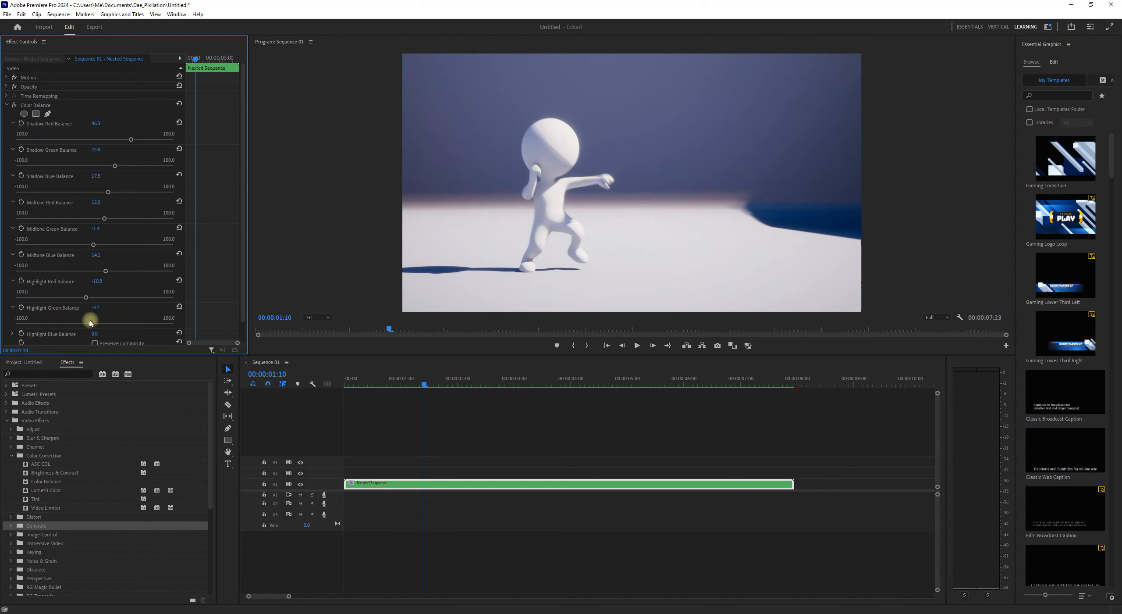
pyautogui.scroll(-2, 208, 282)
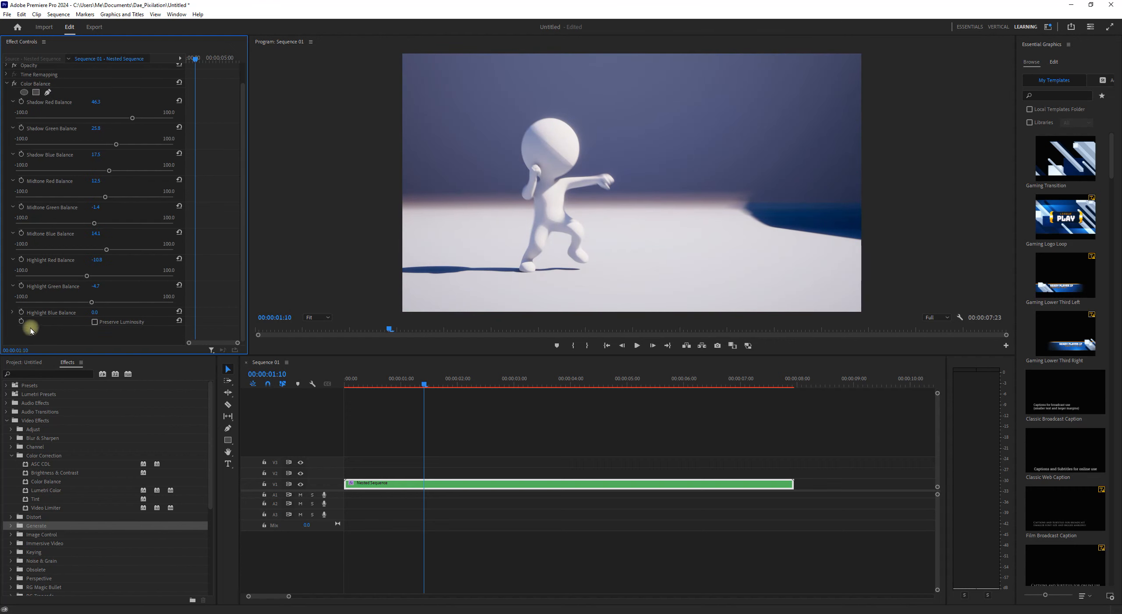
pyautogui.click(12, 312)
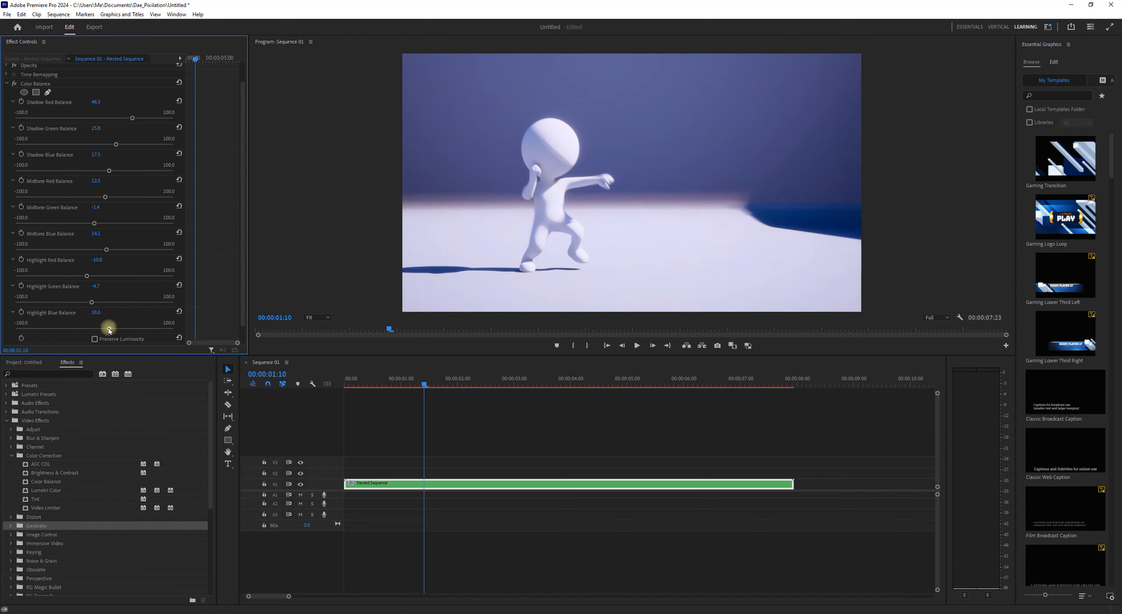
pyautogui.click(7, 84)
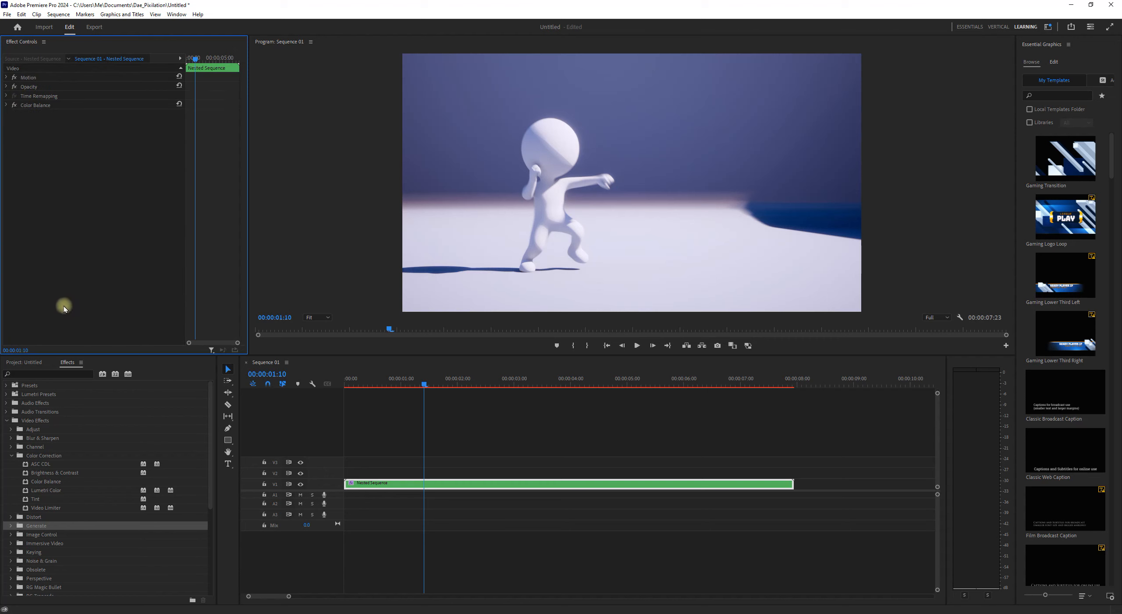
# - Apply the Noise effect from the Noise & Grain group of Video Effects to the nested sequence clip on V1
pyautogui.click(12, 456)
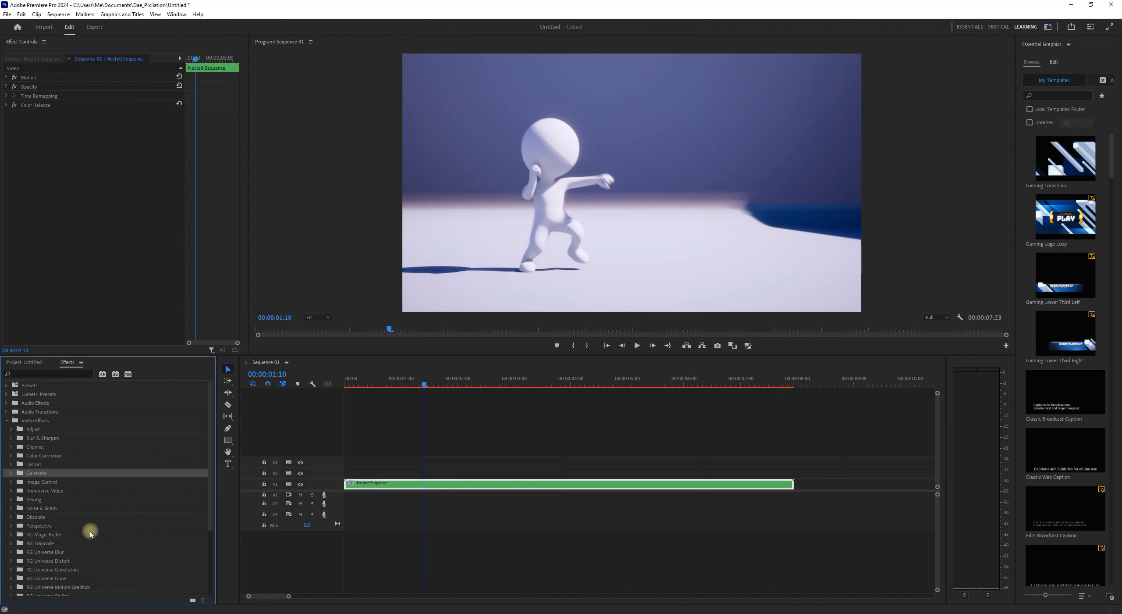
pyautogui.click(46, 507)
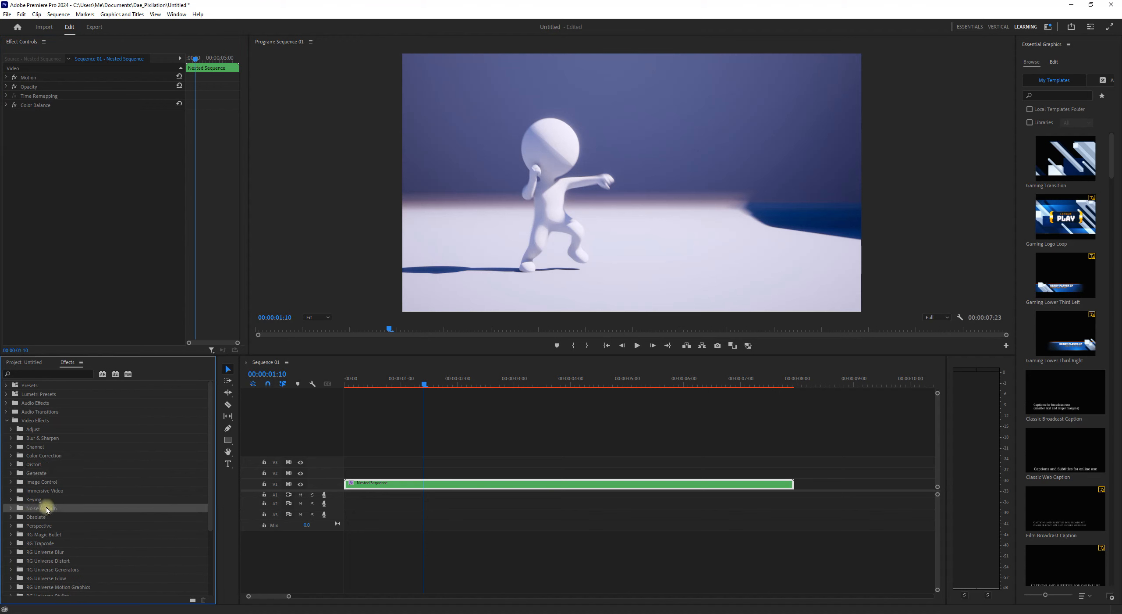
pyautogui.click(11, 507)
pyautogui.click(38, 517)
pyautogui.moveTo(37, 519); pyautogui.dragTo(418, 483)
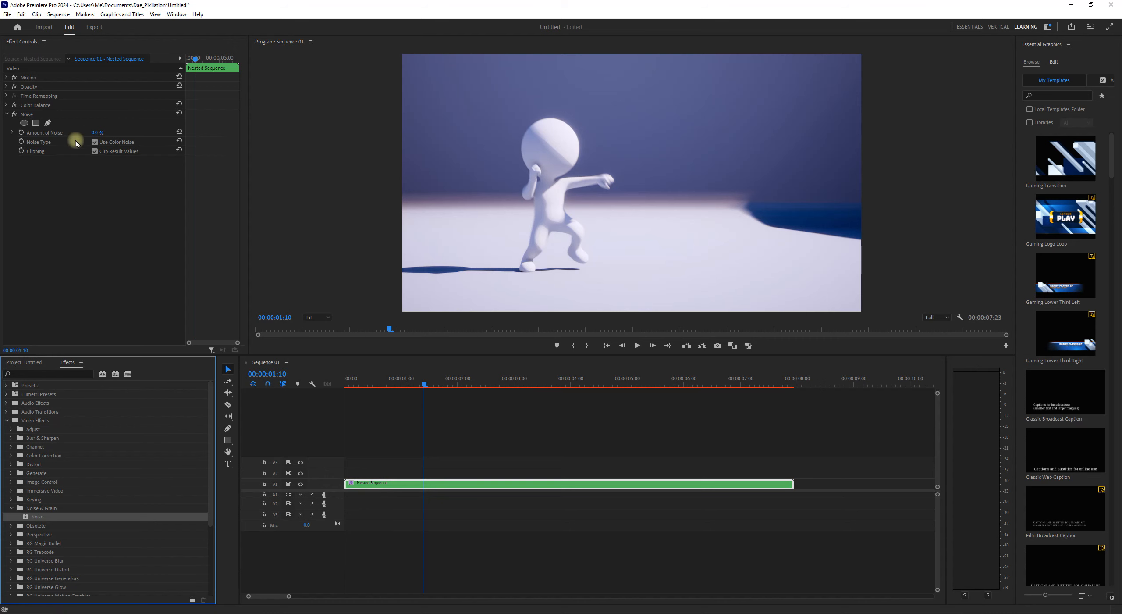
# - Enlarge the Program monitor above the timeline and adjust the Noise effect's Amount of Noise to about 2.2 %
pyautogui.click(57, 186)
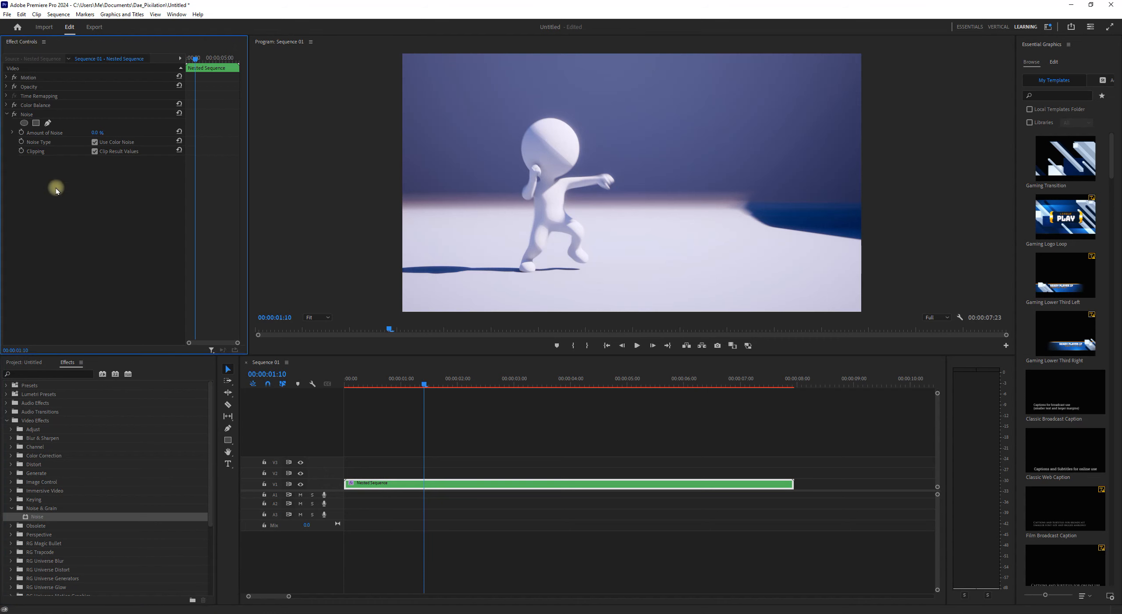
pyautogui.click(13, 133)
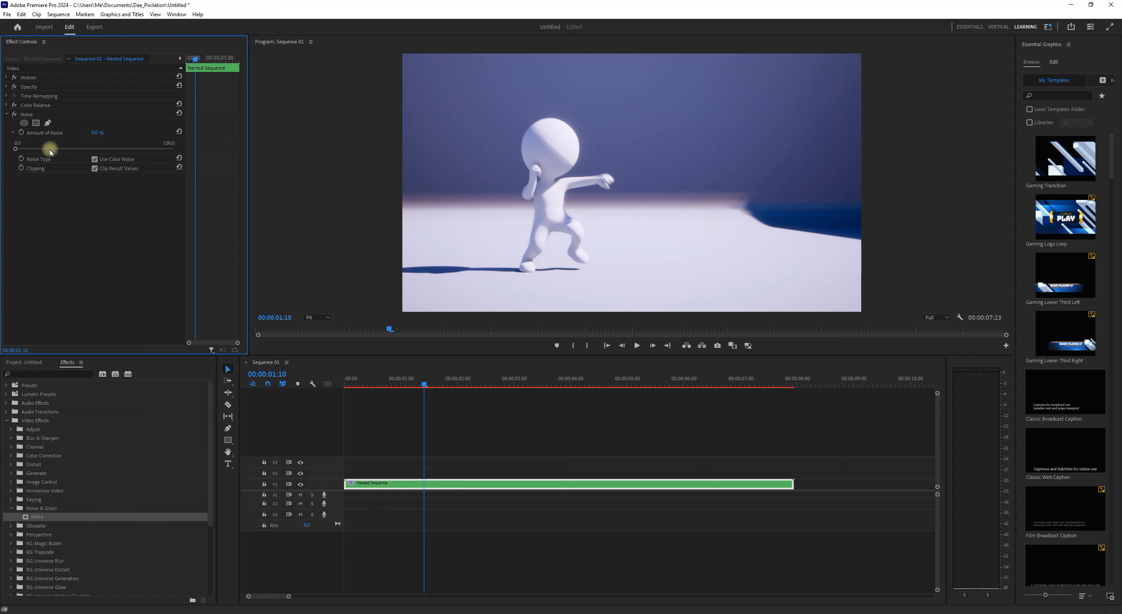
pyautogui.moveTo(42, 151); pyautogui.dragTo(31, 151)
pyautogui.moveTo(513, 356); pyautogui.dragTo(509, 386)
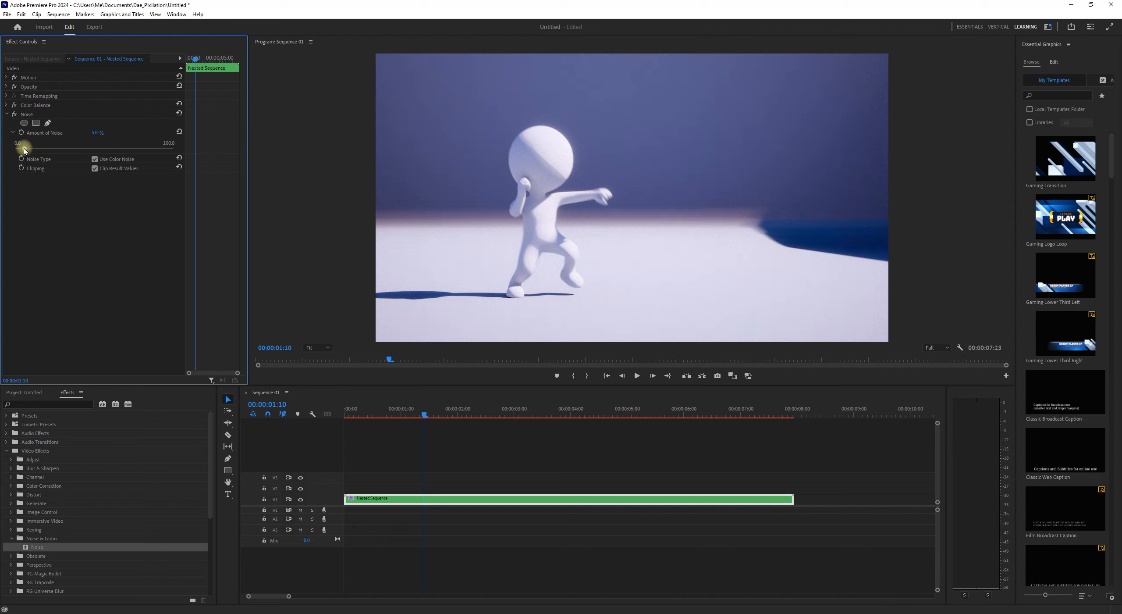
pyautogui.moveTo(30, 149); pyautogui.dragTo(23, 146)
# - Raise the Amount of Noise to about 4.7 % while previewing at 100% zoom, and return the Program monitor to Fit
pyautogui.click(326, 347)
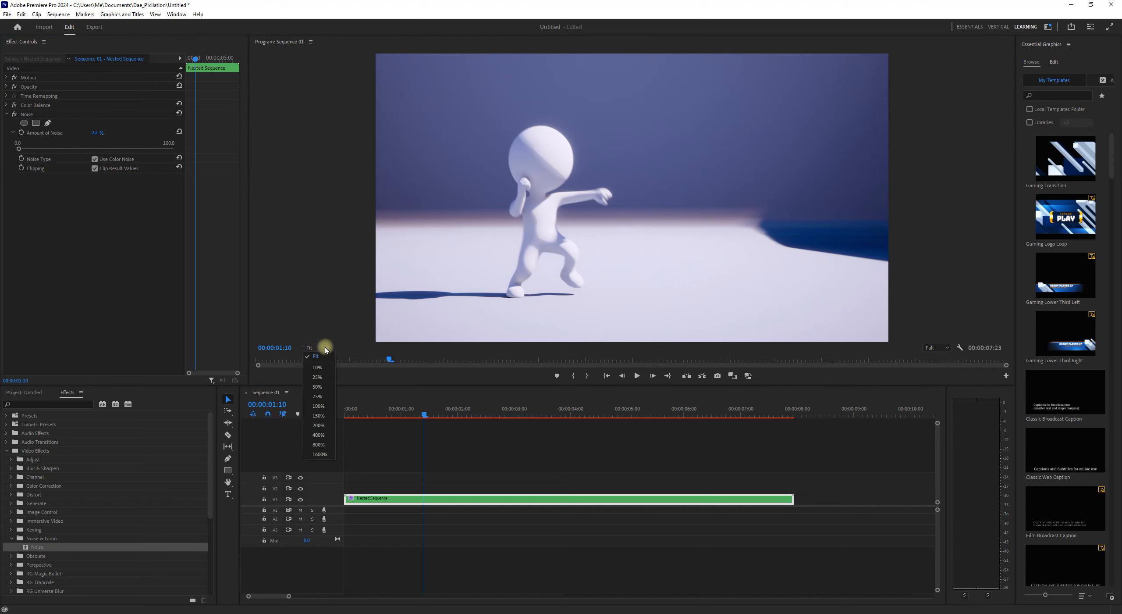
pyautogui.click(319, 405)
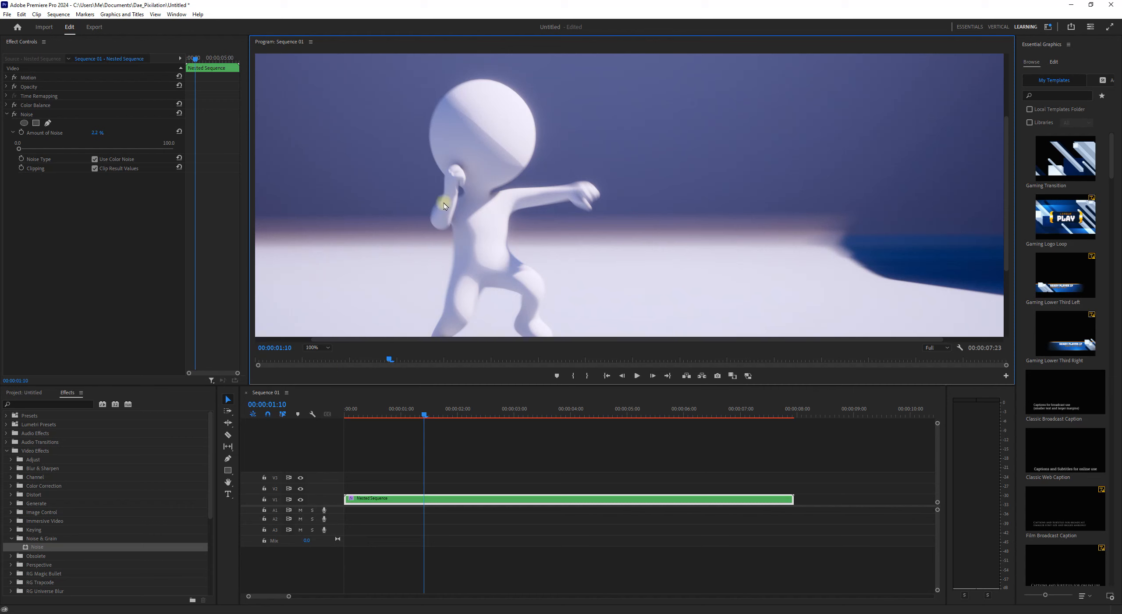
pyautogui.click(22, 150)
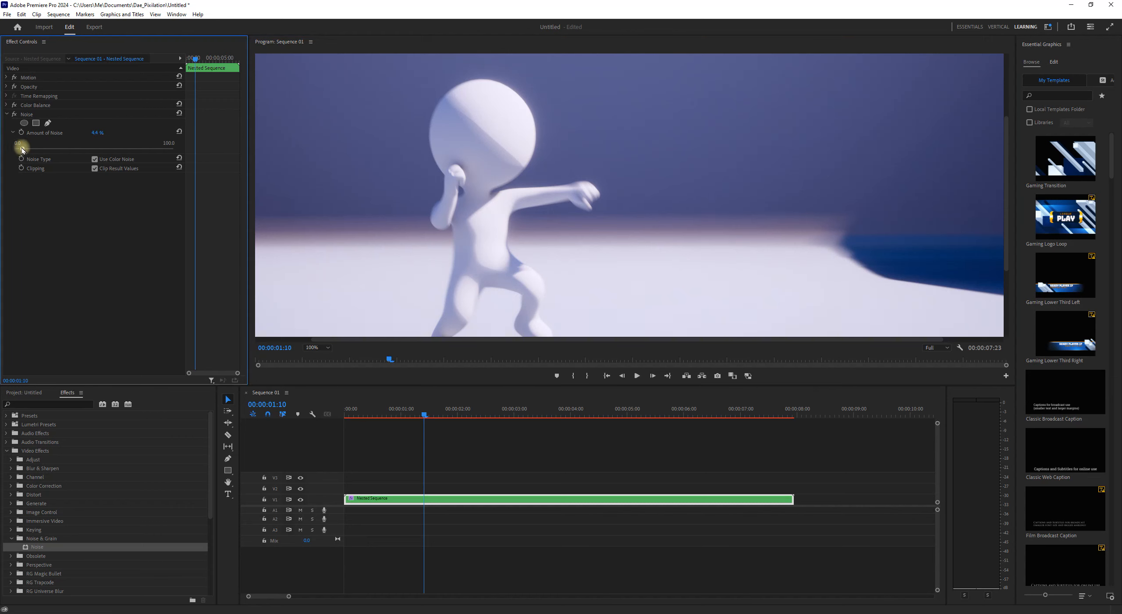
pyautogui.moveTo(22, 149); pyautogui.dragTo(22, 150)
pyautogui.click(317, 347)
pyautogui.click(317, 355)
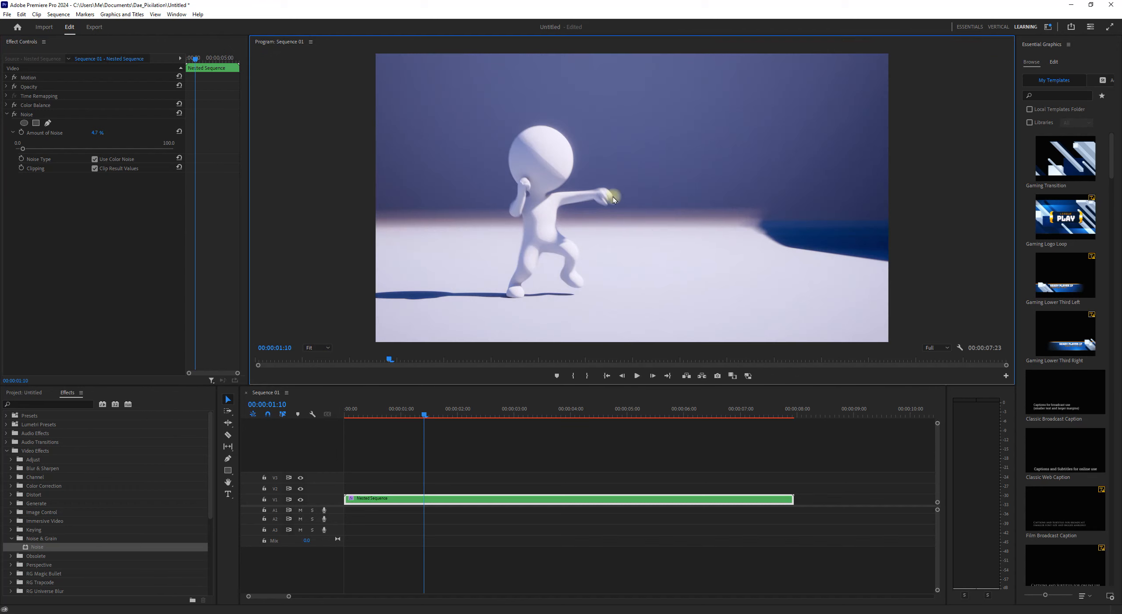
# - Set the Noise effect's Amount of Noise to 3 % and collapse its settings
pyautogui.click(95, 133)
pyautogui.write('3')
pyautogui.press('Return')
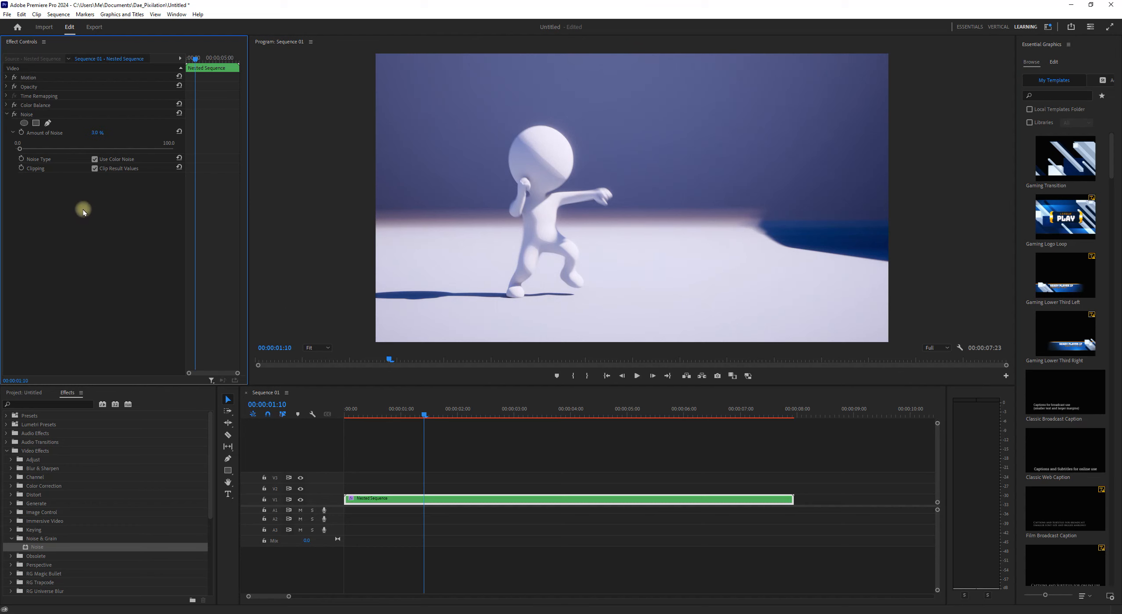
pyautogui.click(8, 116)
# - Apply the Levels effect from the Adjust group of Video Effects to the nested sequence clip on V1
pyautogui.click(16, 539)
pyautogui.scroll(-3, 105, 548)
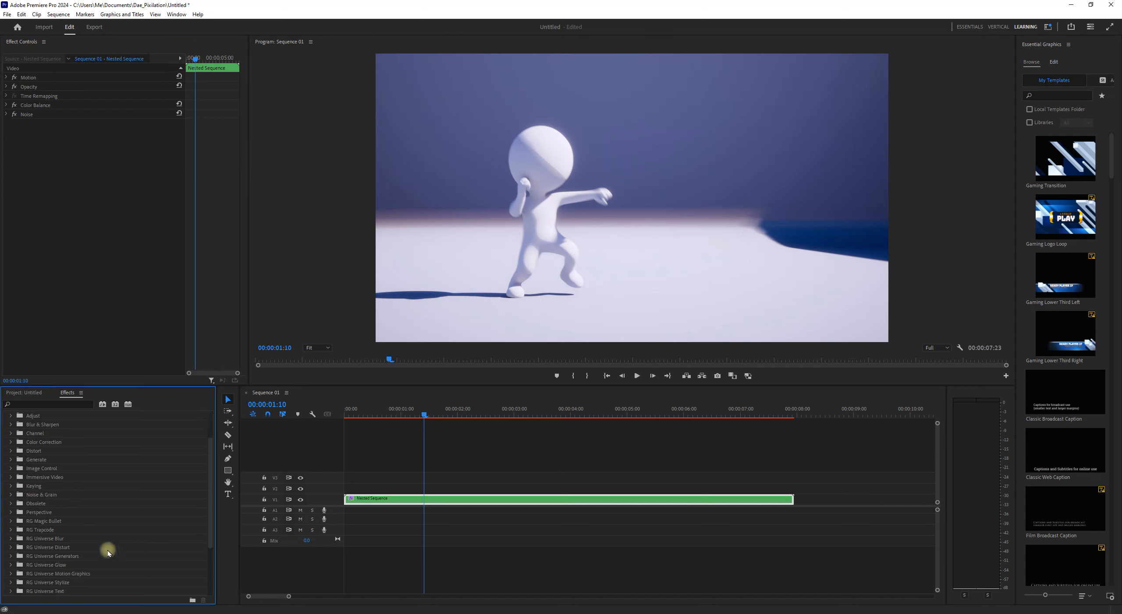
pyautogui.click(44, 443)
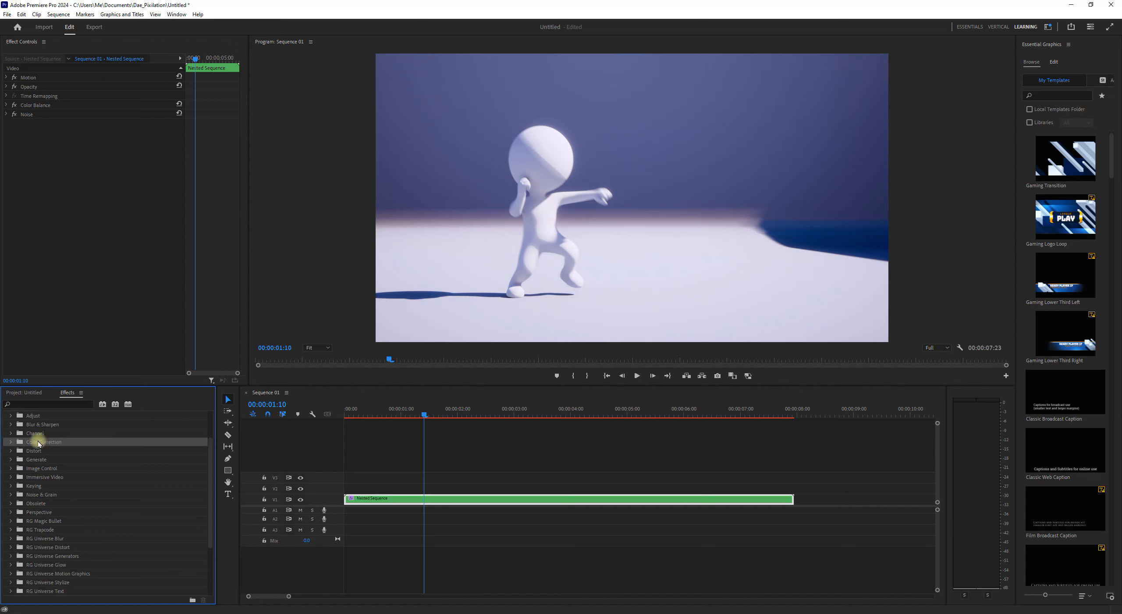
pyautogui.click(9, 416)
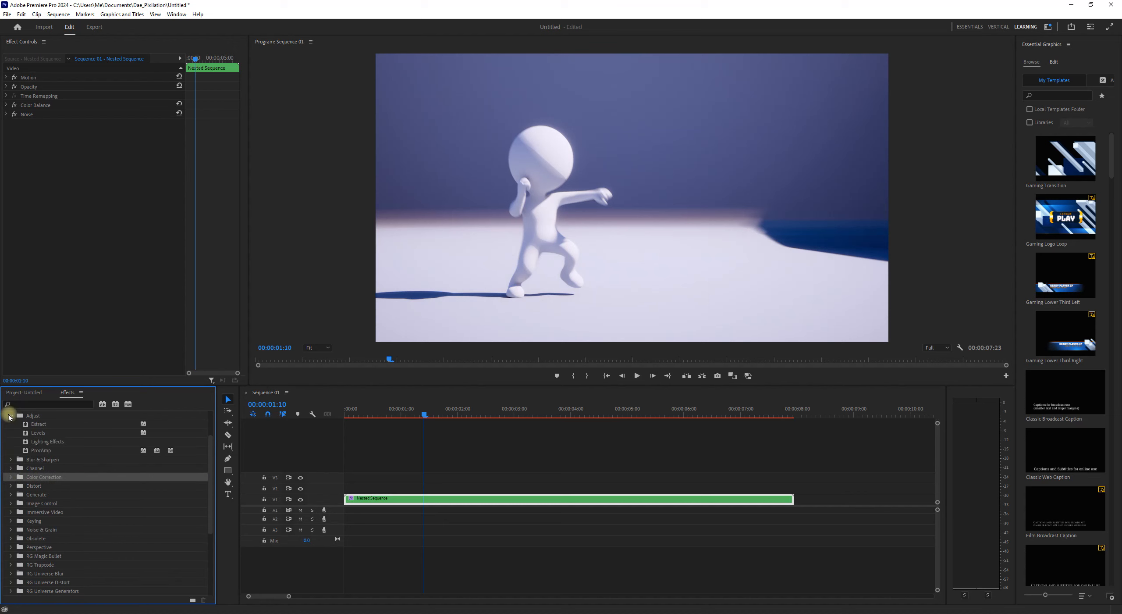
pyautogui.click(39, 433)
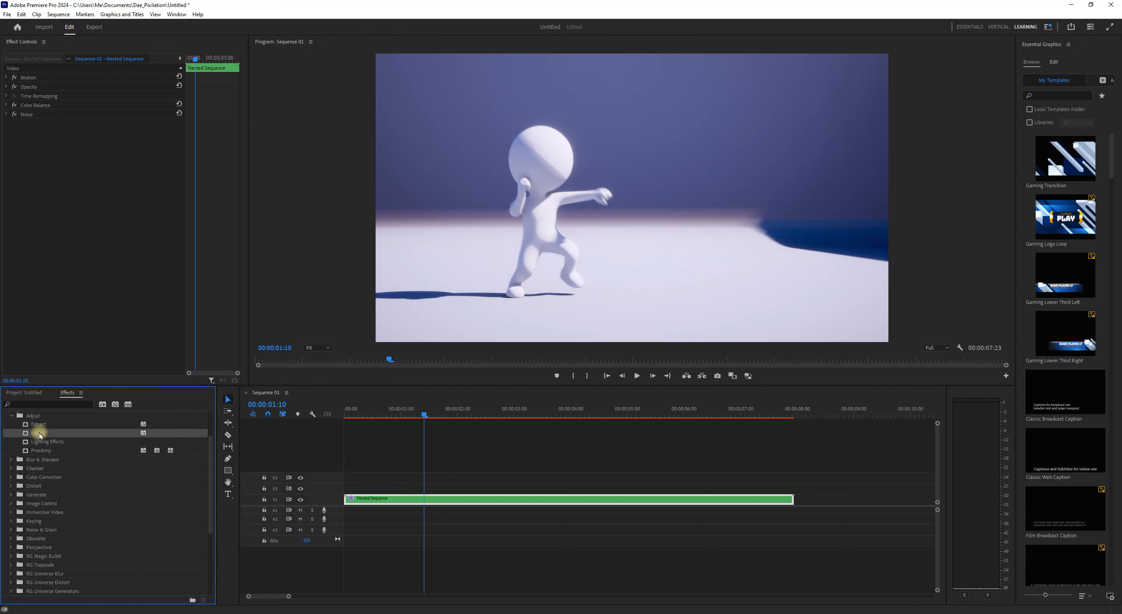
pyautogui.scroll(3, 68, 515)
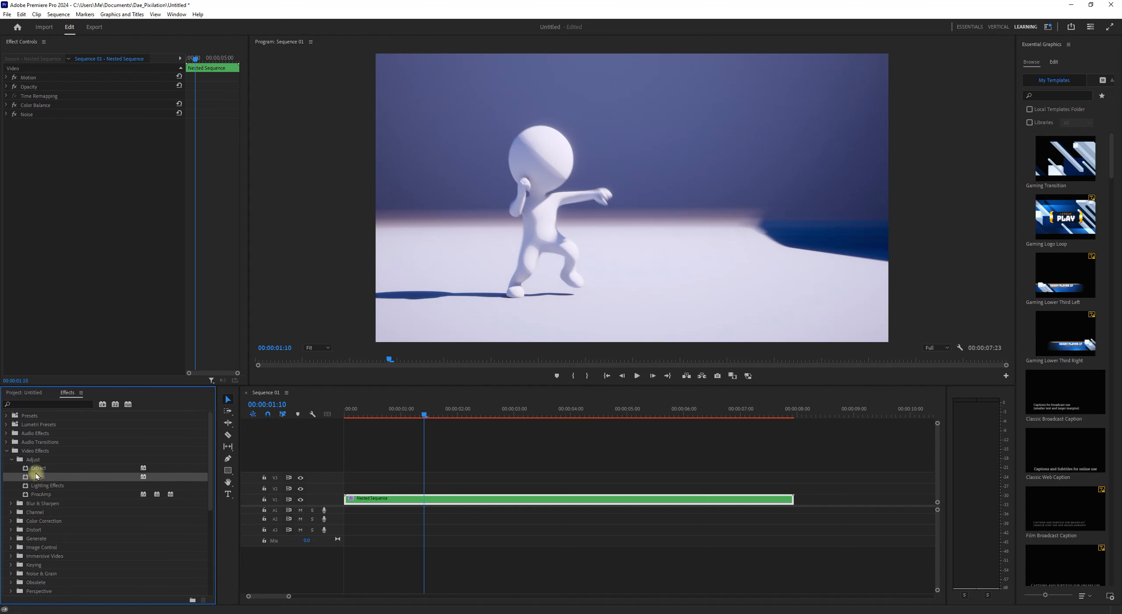
pyautogui.moveTo(41, 476); pyautogui.dragTo(421, 497)
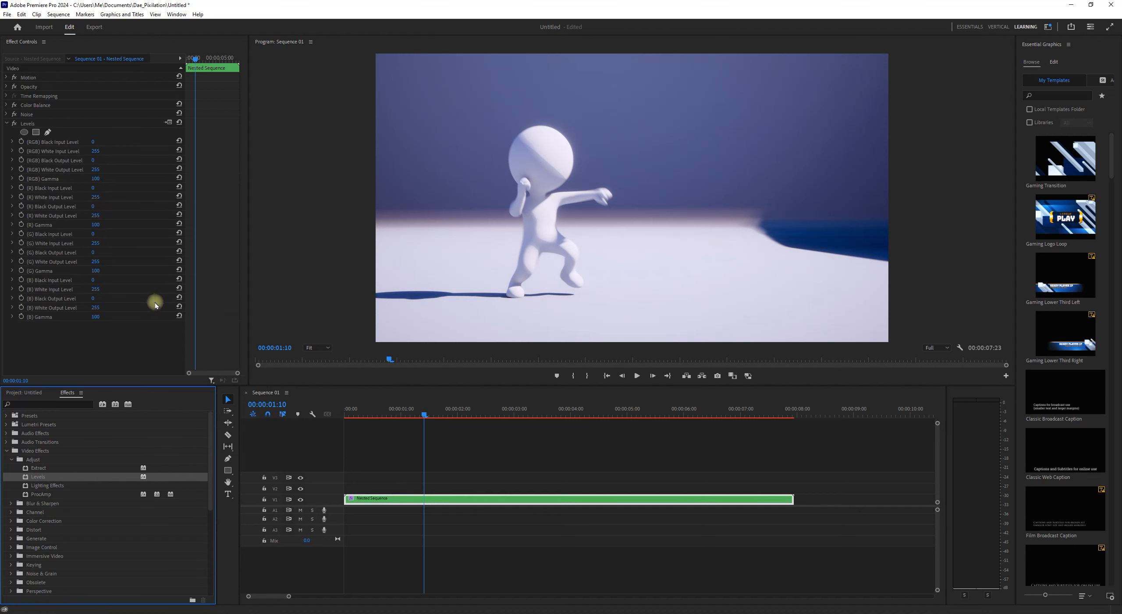
# - Remove the Levels effect from the nested sequence clip and collapse the Adjust group of Video Effects
pyautogui.click(26, 125)
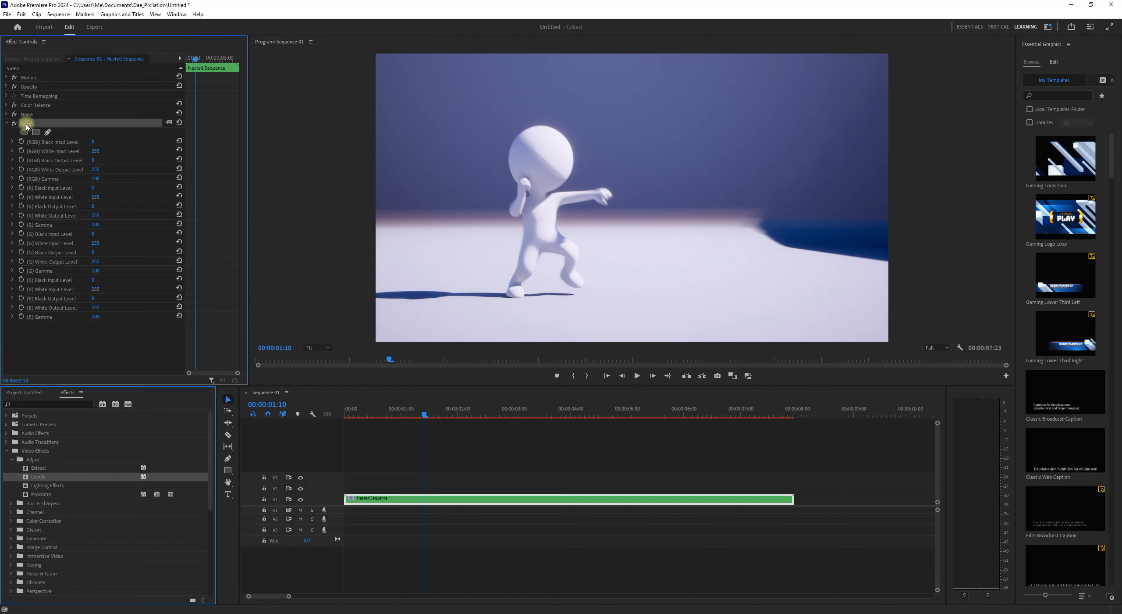
pyautogui.press('Delete')
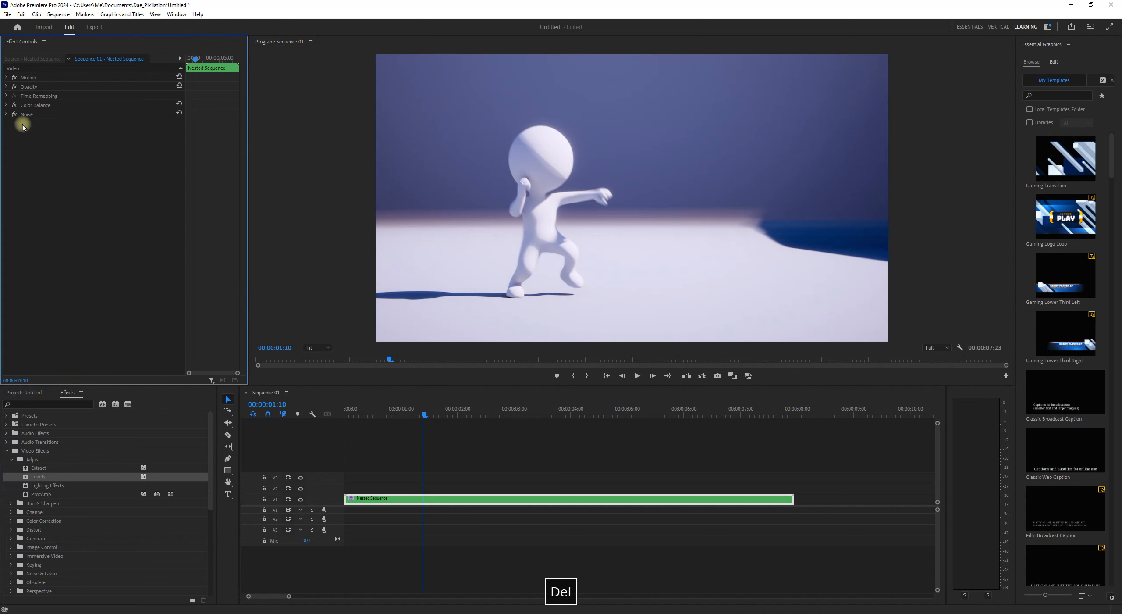
pyautogui.click(12, 459)
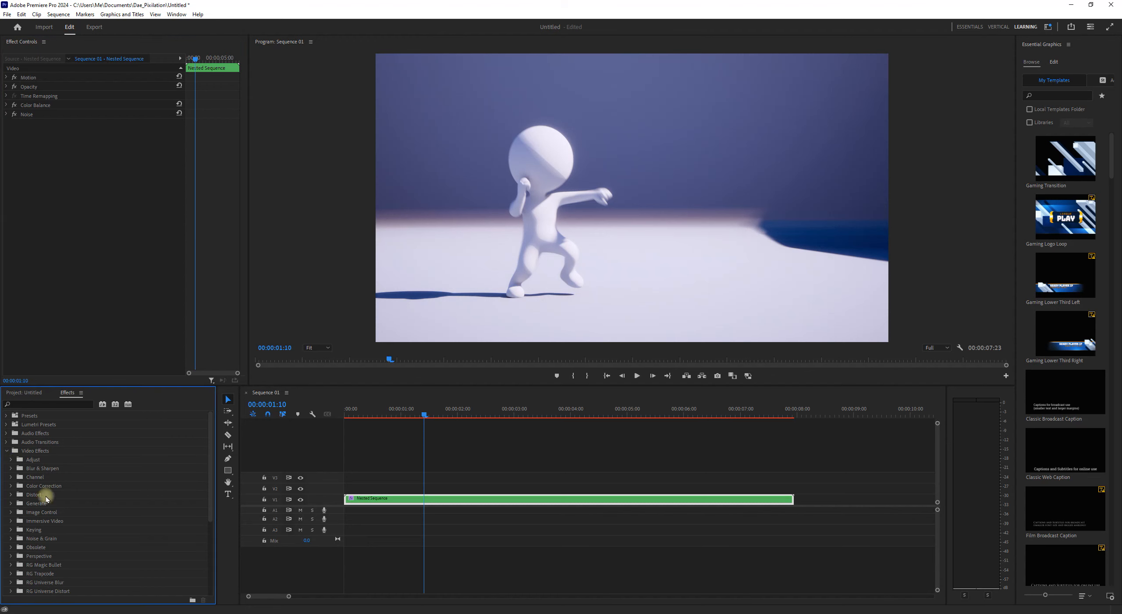
# - Apply the uni.Chromatic Aberration effect from the RG Universe Distort group to the nested sequence clip on V1
pyautogui.scroll(-5, 68, 548)
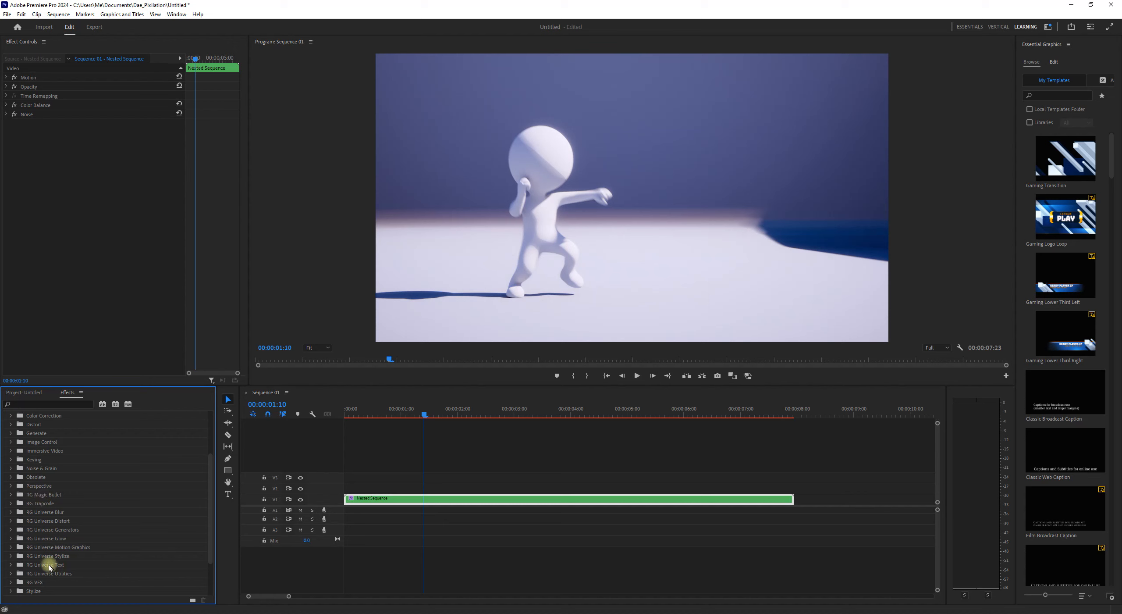
pyautogui.click(49, 521)
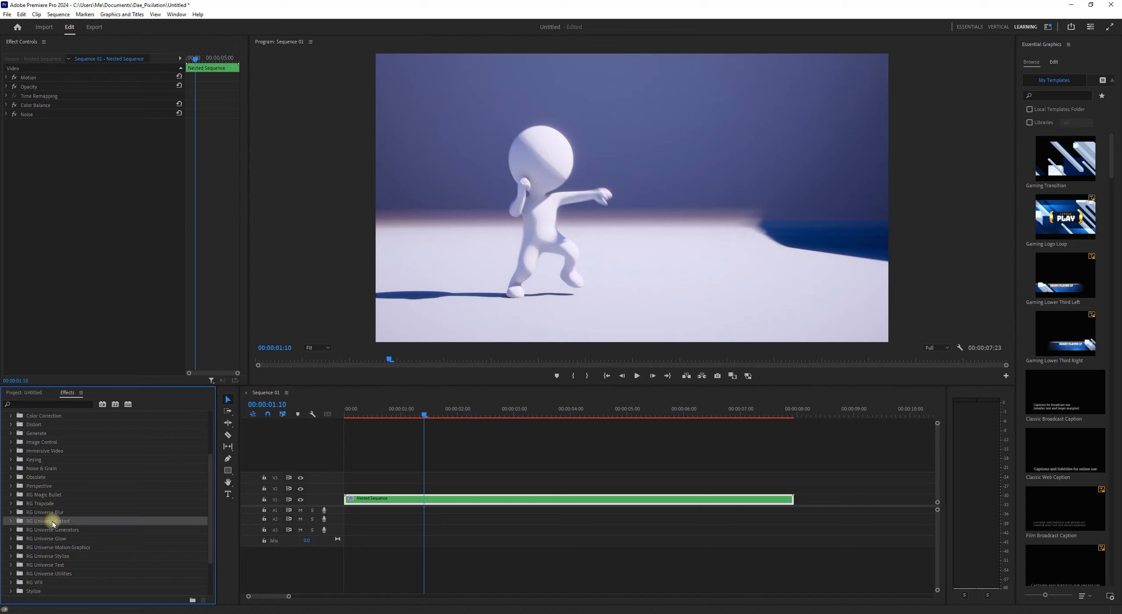
pyautogui.click(11, 520)
pyautogui.click(46, 529)
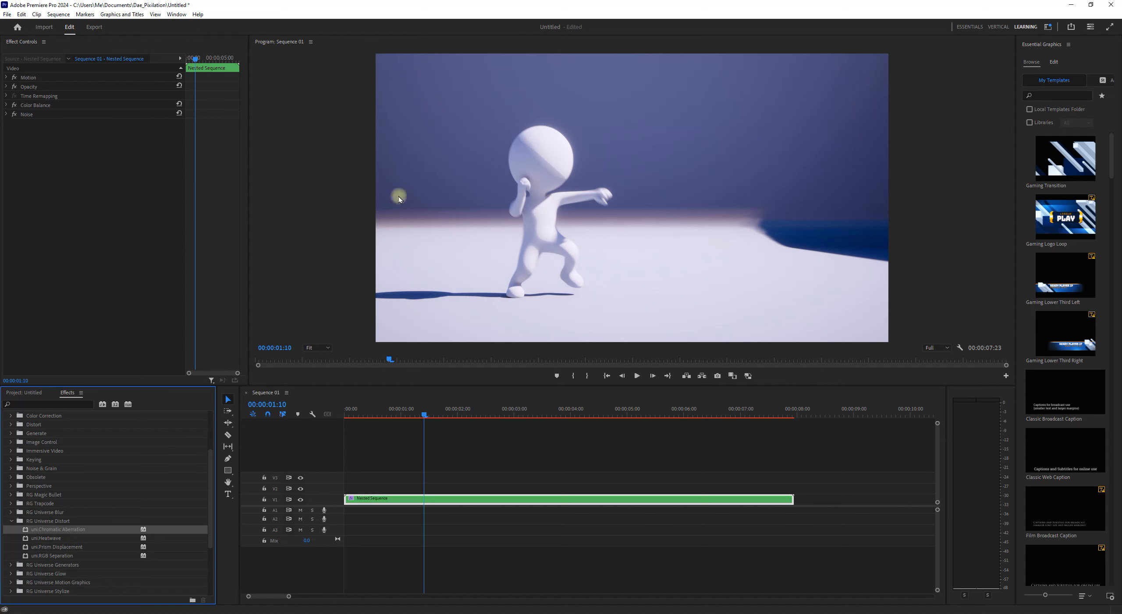
pyautogui.click(54, 536)
pyautogui.click(35, 527)
pyautogui.moveTo(47, 529); pyautogui.dragTo(466, 497)
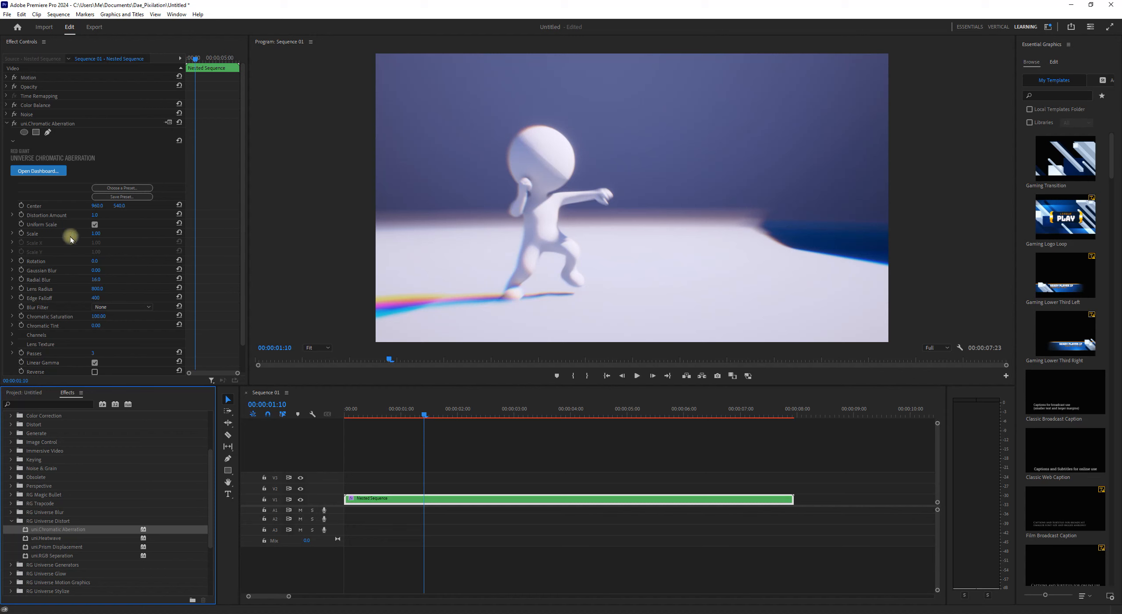
# - Set the Chromatic Aberration effect's Distortion Amount to 0.5
pyautogui.scroll(-2, 86, 206)
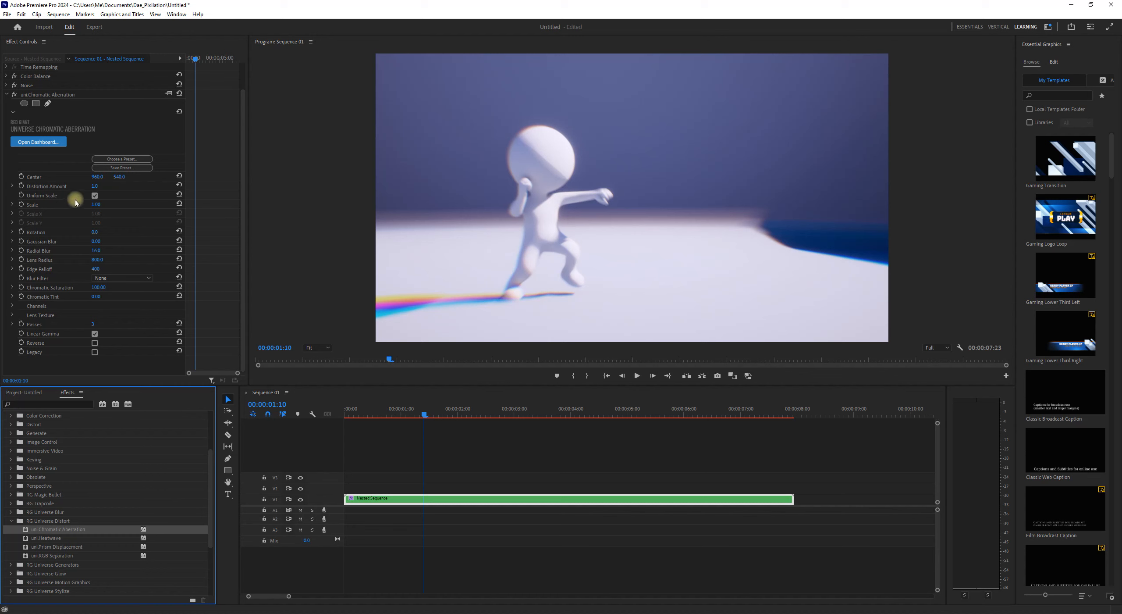
pyautogui.click(99, 188)
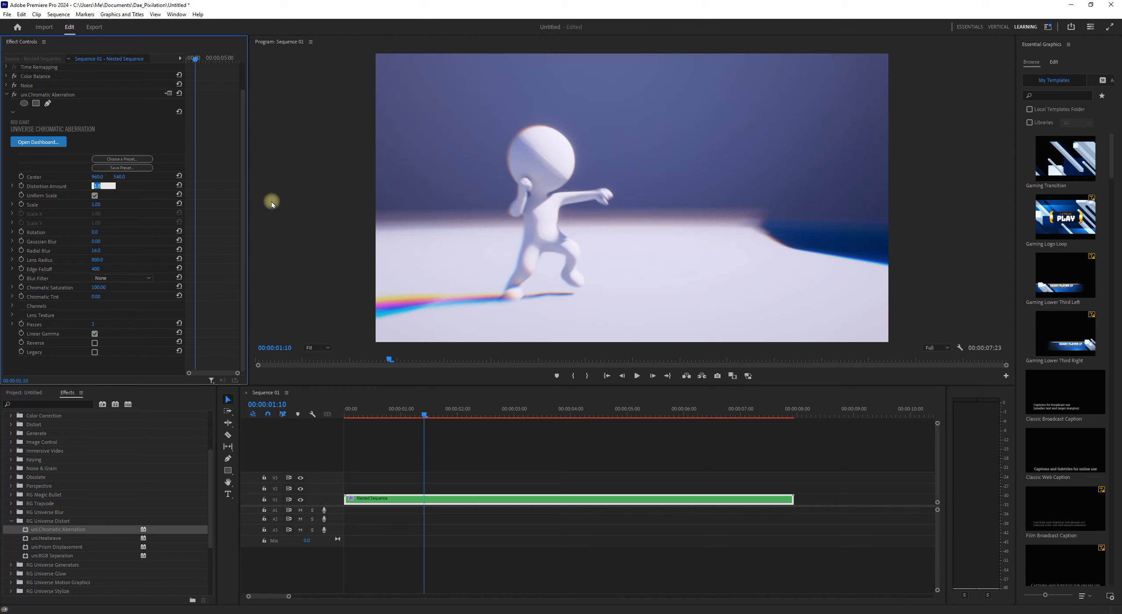
pyautogui.write('0.5')
pyautogui.press('Return')
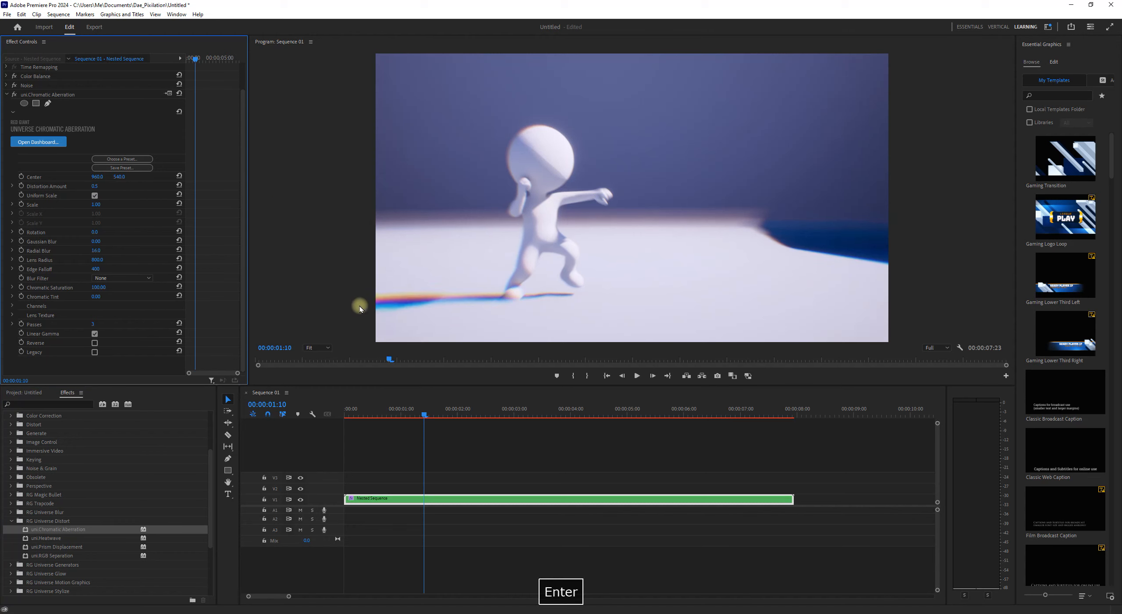
# - Try other Scale values such as 0.5 and 0.05 on the Chromatic Aberration effect and return the Scale to 1
pyautogui.click(92, 206)
pyautogui.write('5')
pyautogui.press('Return')
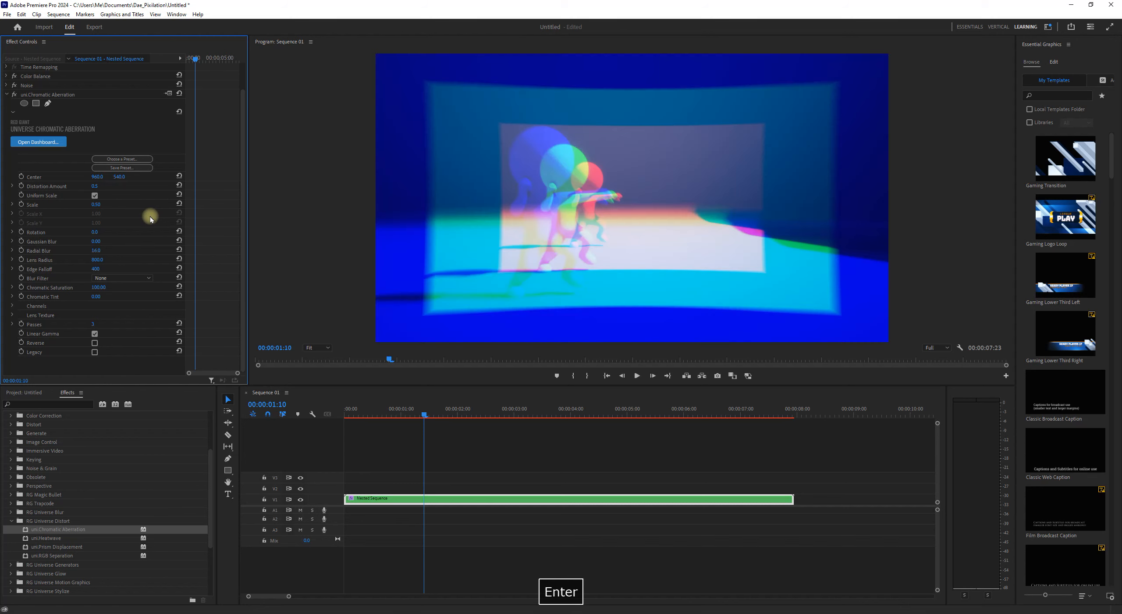
pyautogui.click(95, 204)
pyautogui.write('.05')
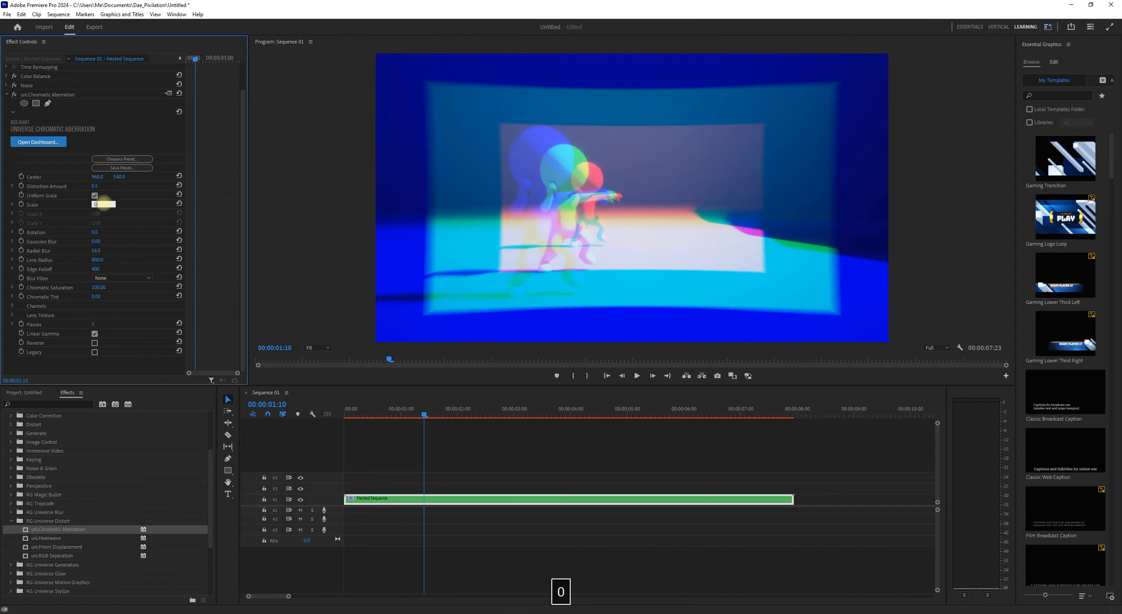
pyautogui.press('Return')
pyautogui.click(96, 204)
pyautogui.write('1')
pyautogui.press('Return')
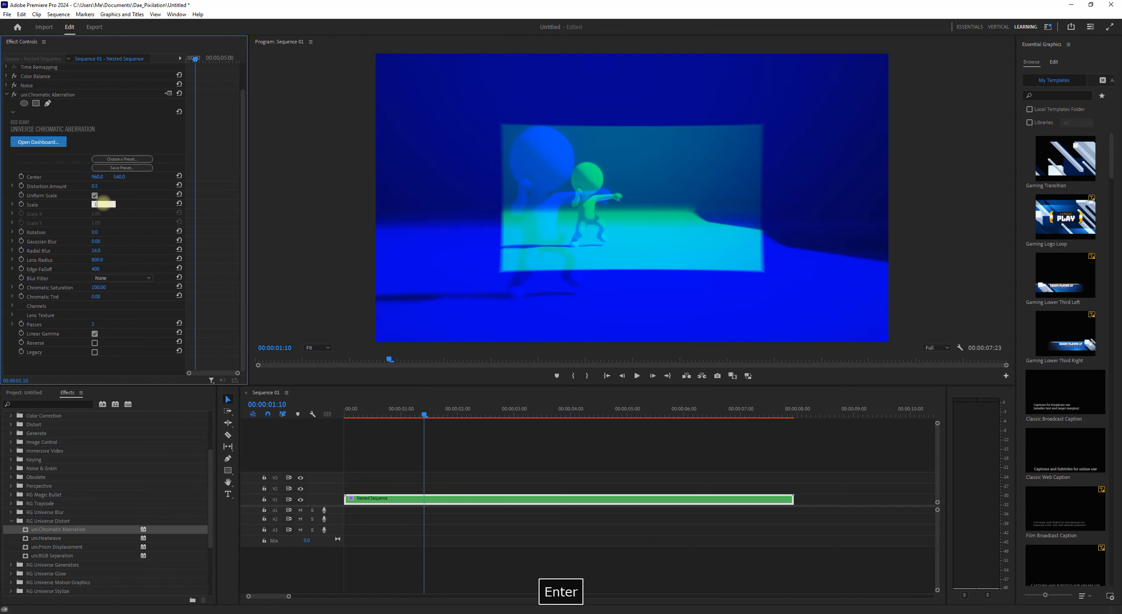
pyautogui.click(96, 204)
pyautogui.write('5')
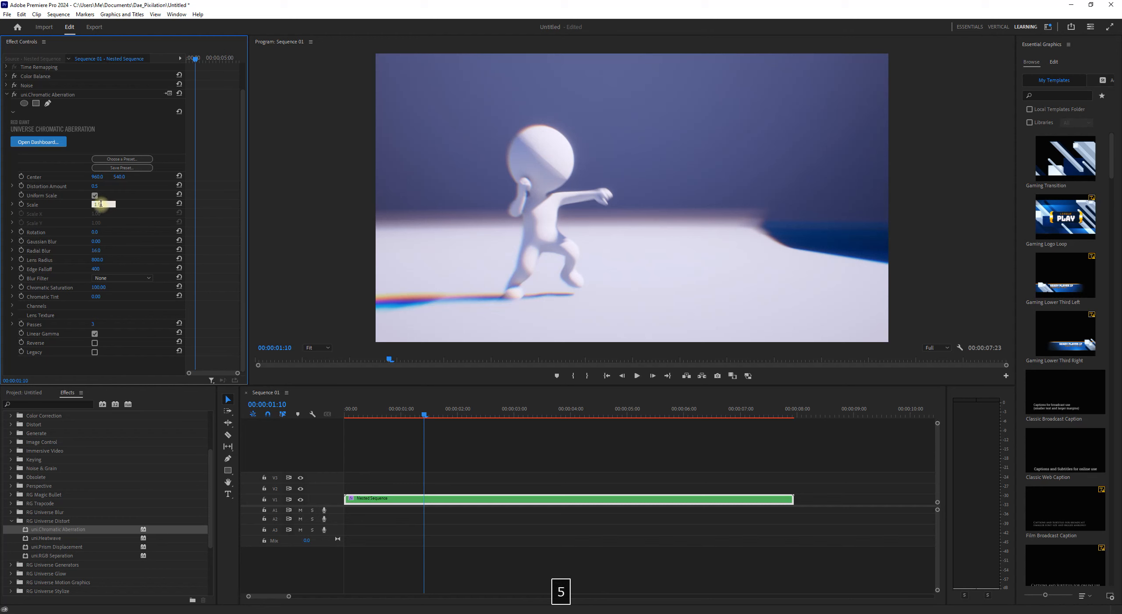
pyautogui.press('Return')
pyautogui.click(97, 204)
pyautogui.write('1')
pyautogui.press('Return')
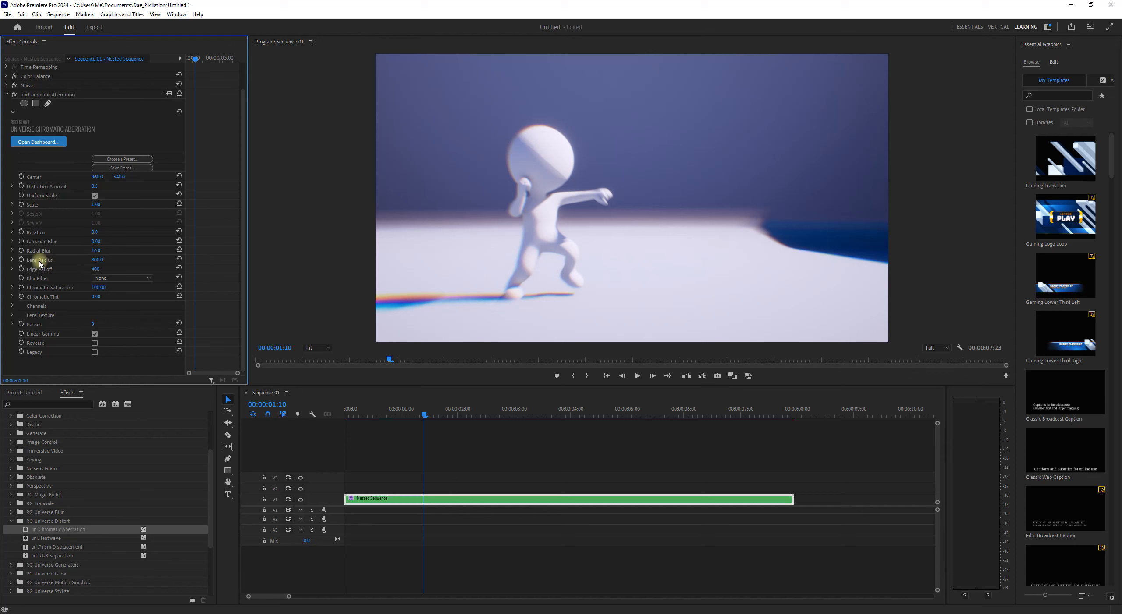
# - Set the Chromatic Aberration effect's Radial Blur to 8
pyautogui.click(96, 251)
pyautogui.write('8')
pyautogui.press('Return')
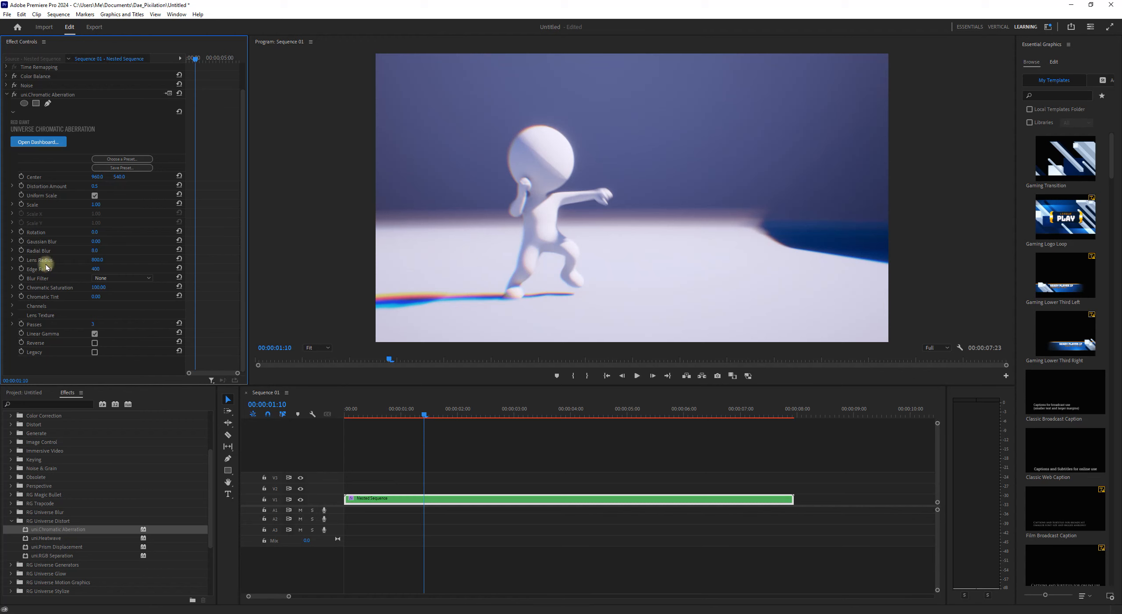
# - Raise the Chromatic Aberration effect's Lens Radius to about 1994 and collapse that property
pyautogui.click(16, 261)
pyautogui.moveTo(41, 275); pyautogui.dragTo(71, 275)
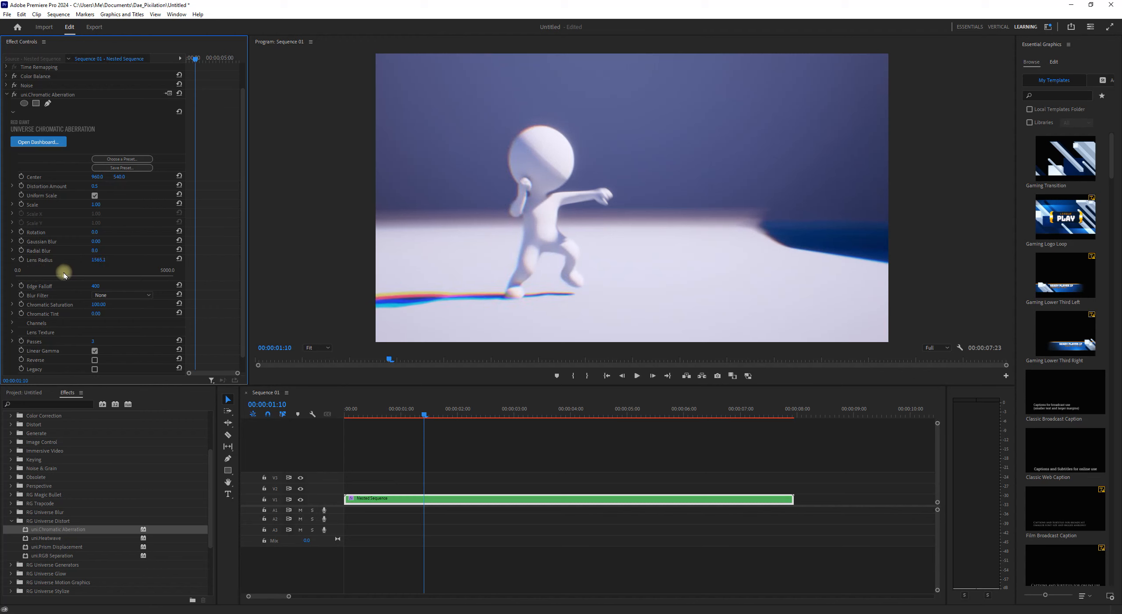
pyautogui.moveTo(93, 274); pyautogui.dragTo(79, 273)
pyautogui.click(12, 260)
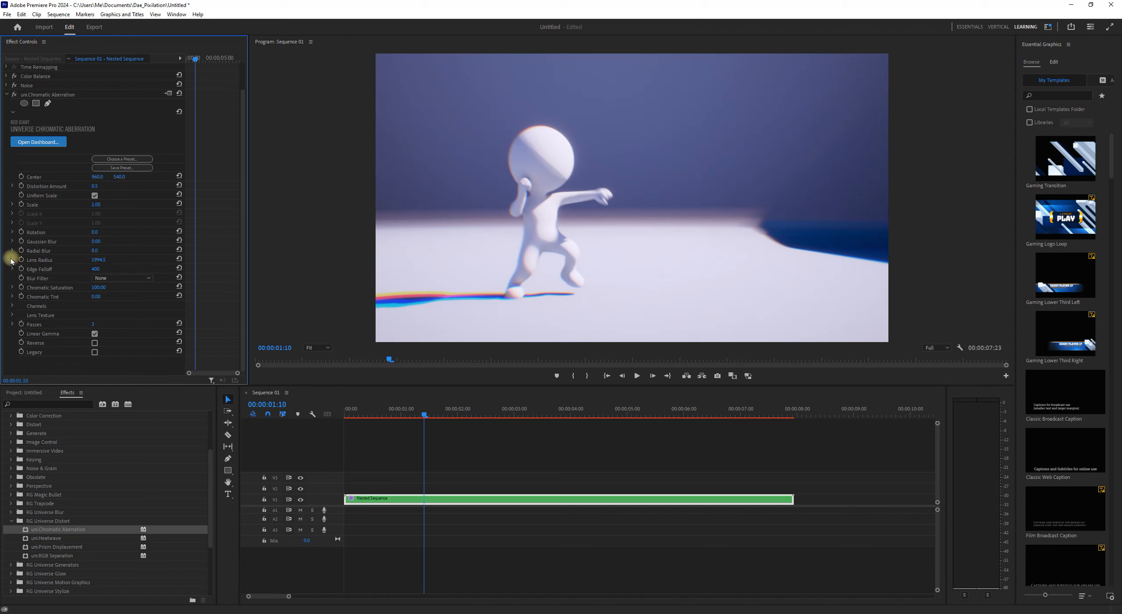
# - Try an Edge Falloff of about 3600 on the Chromatic Aberration effect and undo the Edge Falloff changes
pyautogui.click(12, 269)
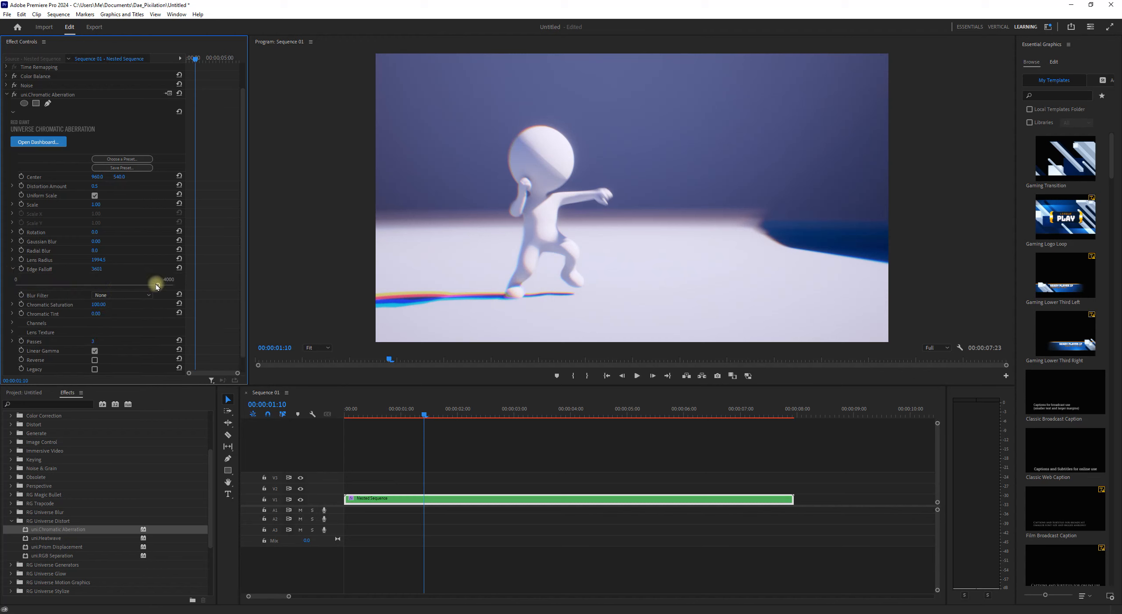
pyautogui.hotkey('ctrl', 'z')
pyautogui.moveTo(156, 287); pyautogui.dragTo(33, 285)
pyautogui.hotkey('ctrl', 'z')
pyautogui.scroll(-1, 135, 326)
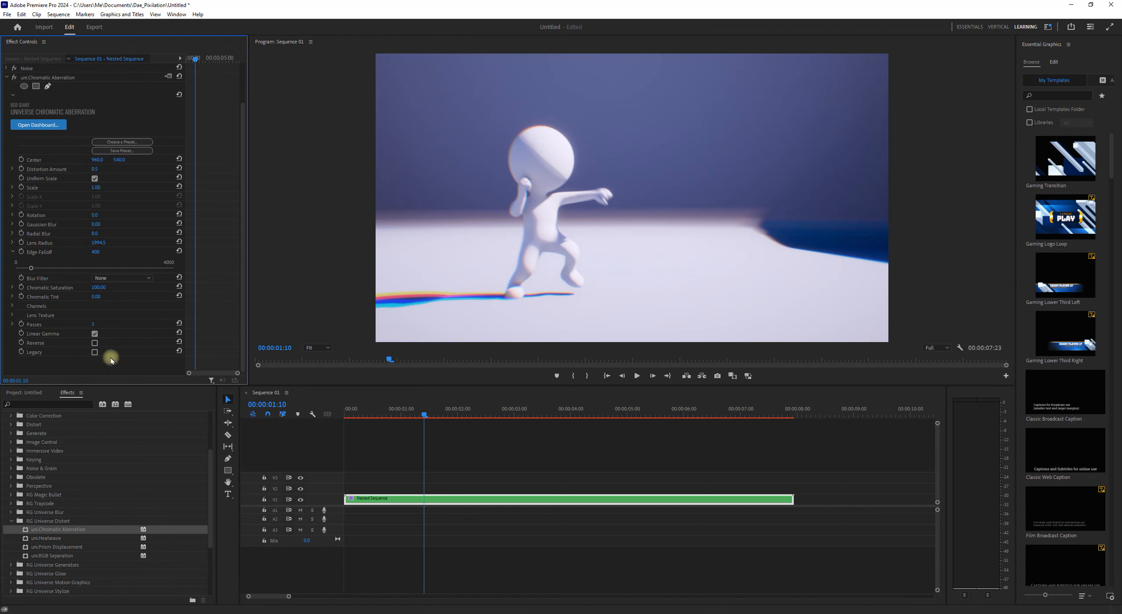
# - Collapse the Chromatic Aberration settings and apply the uni.Glow effect from the RG Universe Glow group to the nested sequence clip
pyautogui.click(6, 77)
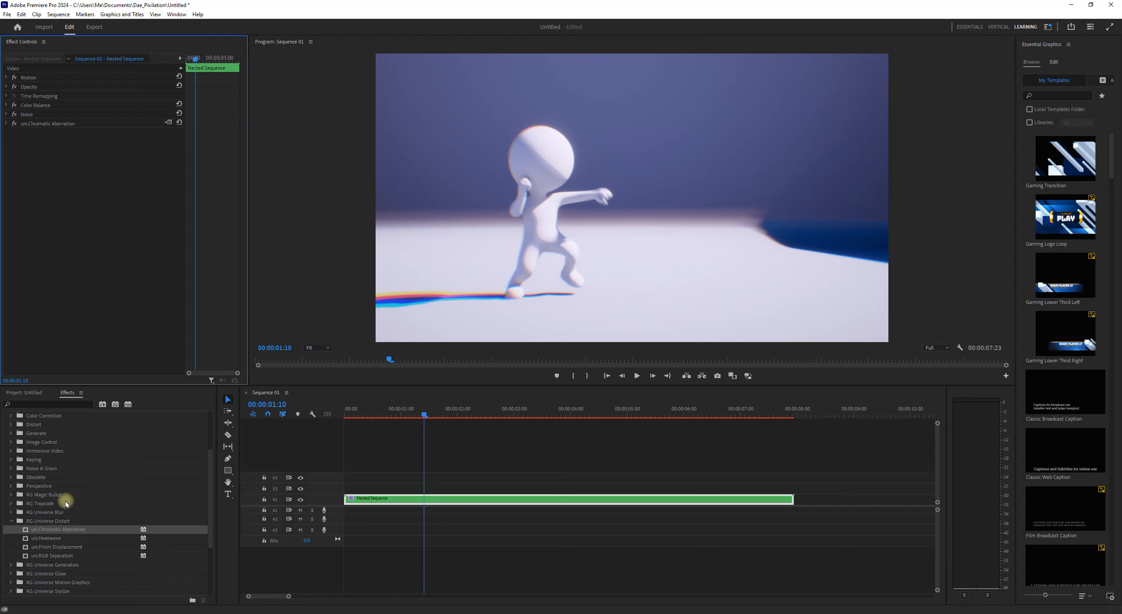
pyautogui.scroll(-1, 179, 582)
pyautogui.click(54, 547)
pyautogui.click(11, 547)
pyautogui.scroll(-1, 112, 559)
pyautogui.scroll(-2, 113, 559)
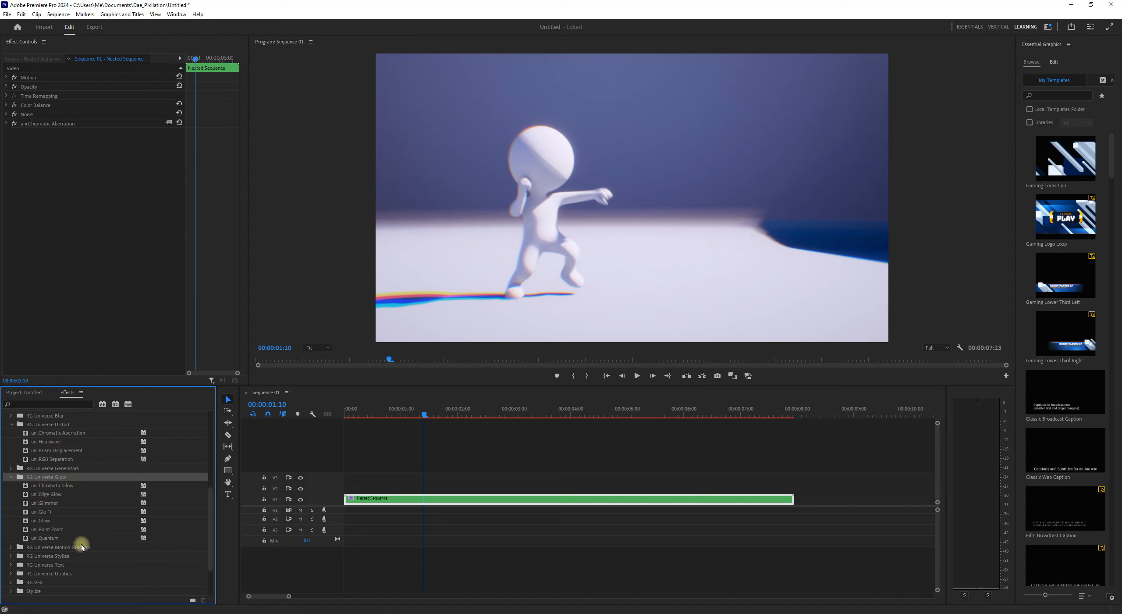
pyautogui.click(47, 521)
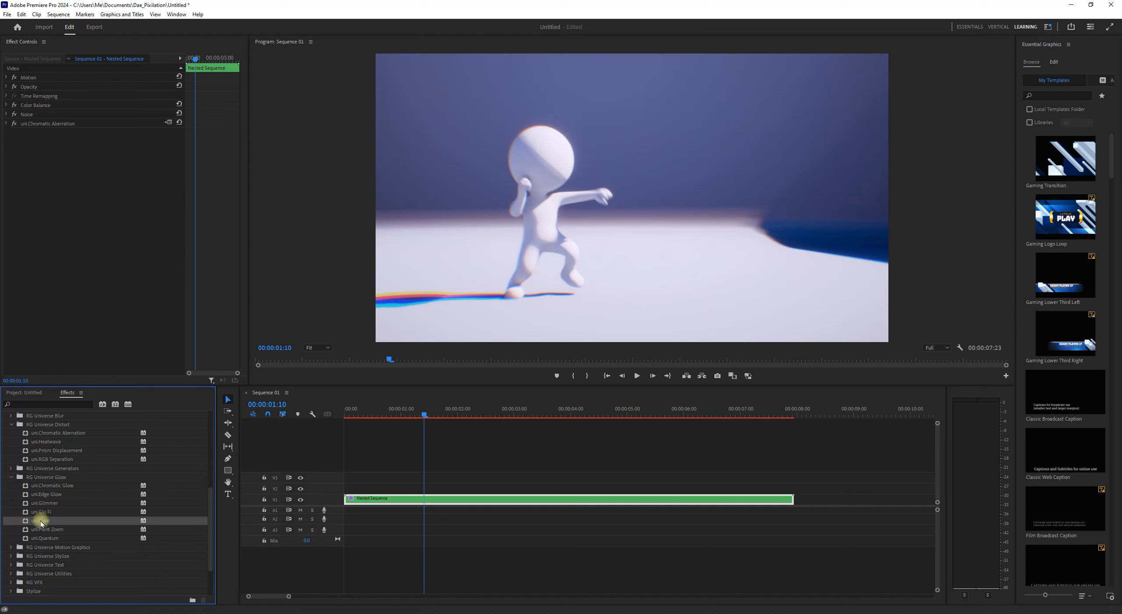
pyautogui.moveTo(40, 521); pyautogui.dragTo(457, 500)
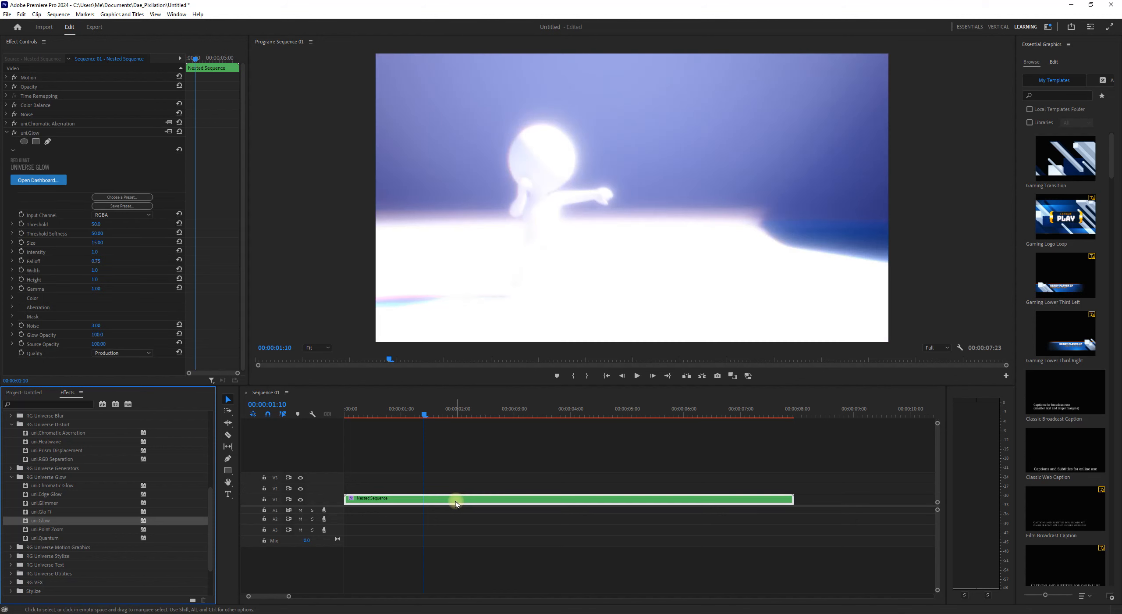
# - Try a Threshold of 10 on the Glow effect and settle on 5
pyautogui.click(94, 224)
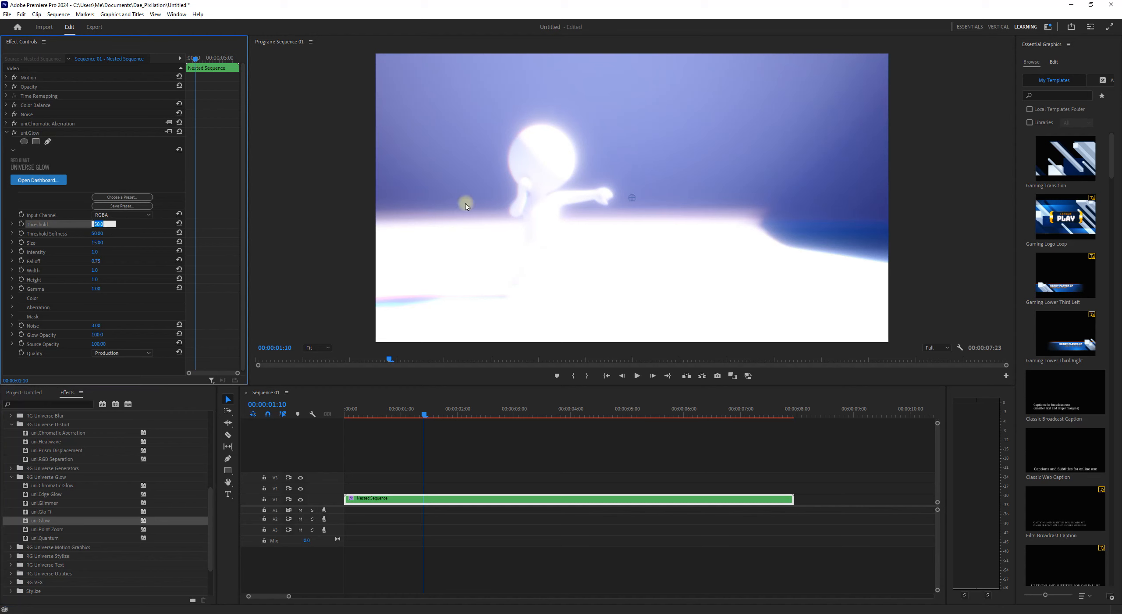
pyautogui.write('10')
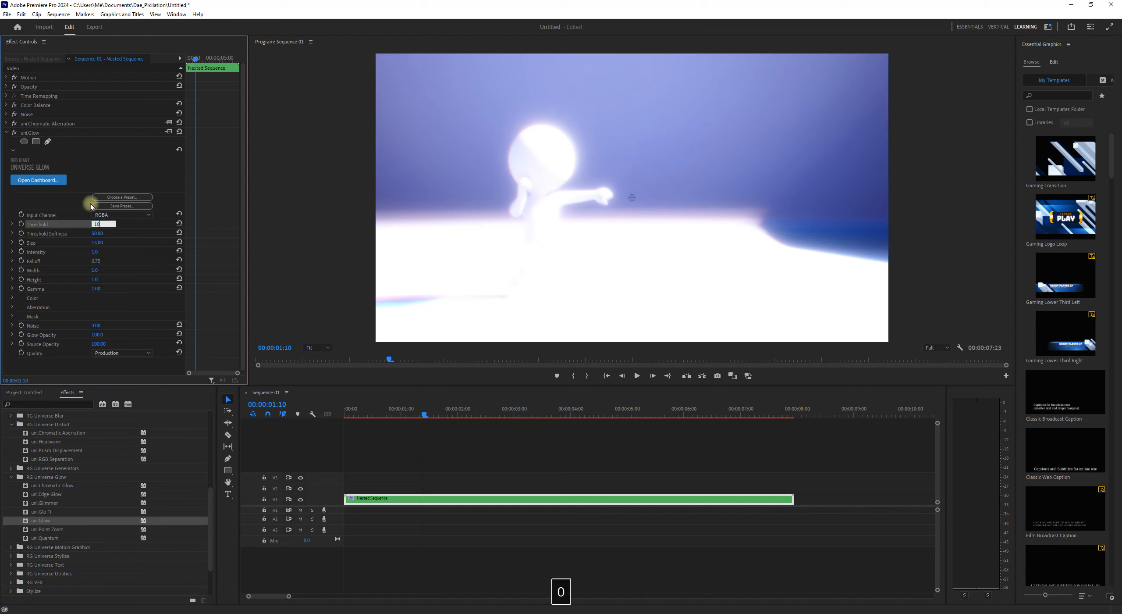
pyautogui.press('Return')
pyautogui.click(98, 224)
pyautogui.write('5')
pyautogui.press('Return')
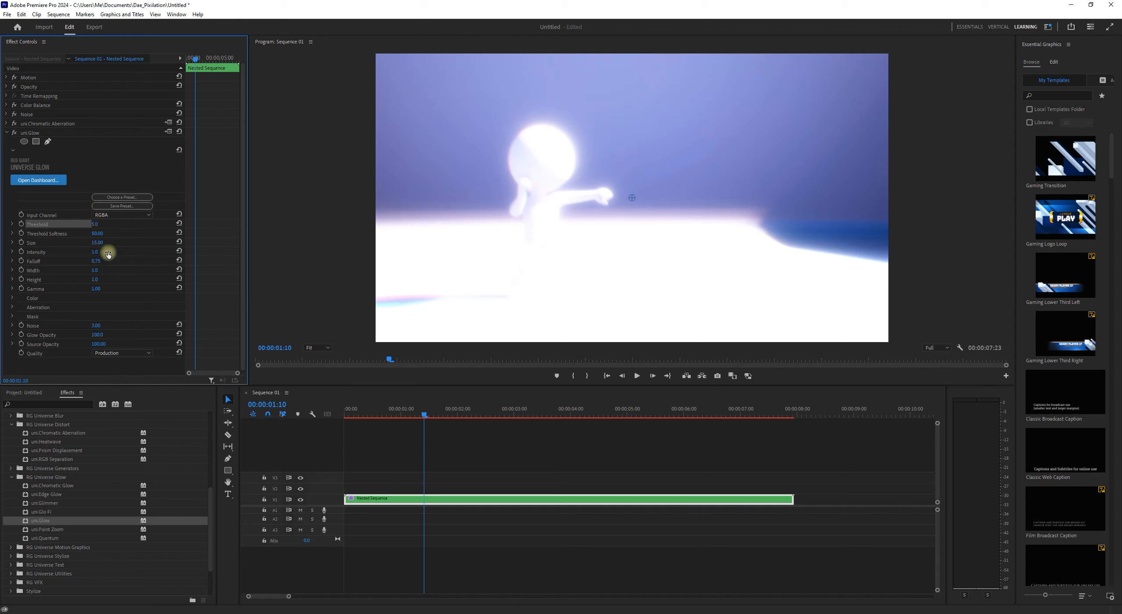
# - Set the Glow effect's Threshold Softness to 25 and its Size to 1
pyautogui.click(98, 235)
pyautogui.write('25')
pyautogui.press('Return')
pyautogui.click(95, 242)
pyautogui.write('1')
pyautogui.press('Return')
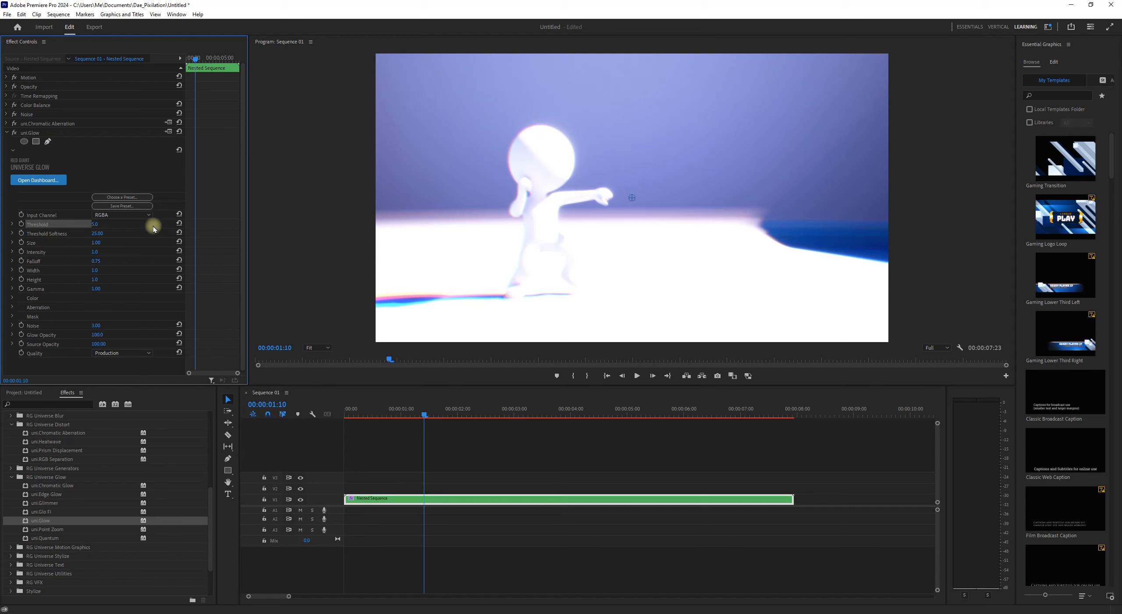
# - Try an Intensity of 0.5 on the Glow effect and reduce it to 0.1
pyautogui.click(94, 252)
pyautogui.write('.5')
pyautogui.press('Return')
pyautogui.click(100, 251)
pyautogui.write('1')
pyautogui.press('Return')
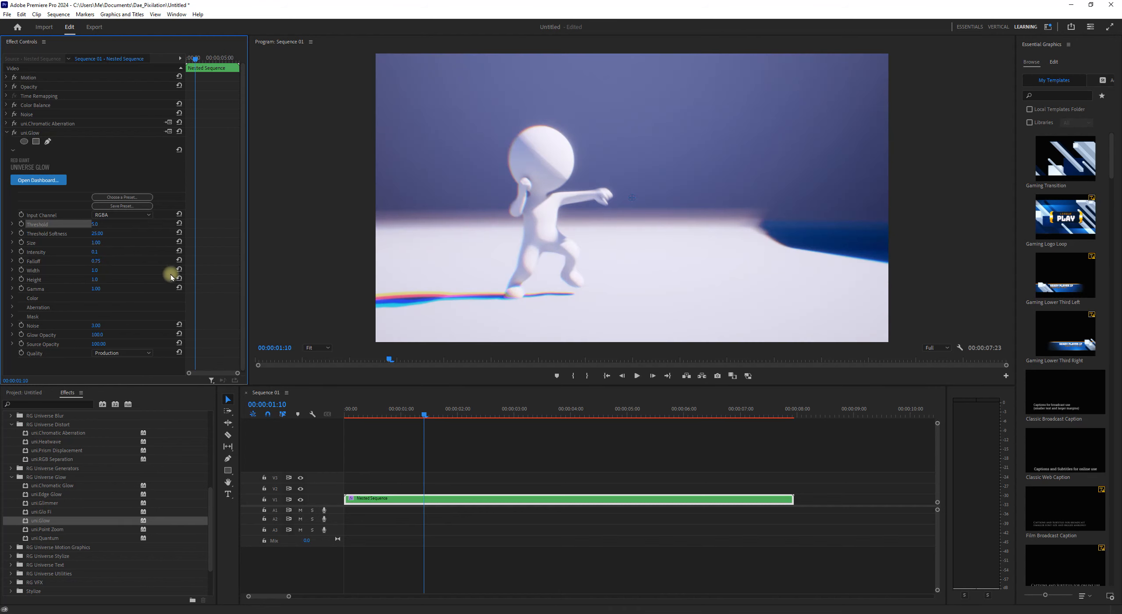
# - Compare the image with the Glow effect switched off and on, leaving it enabled with its settings expanded
pyautogui.click(40, 133)
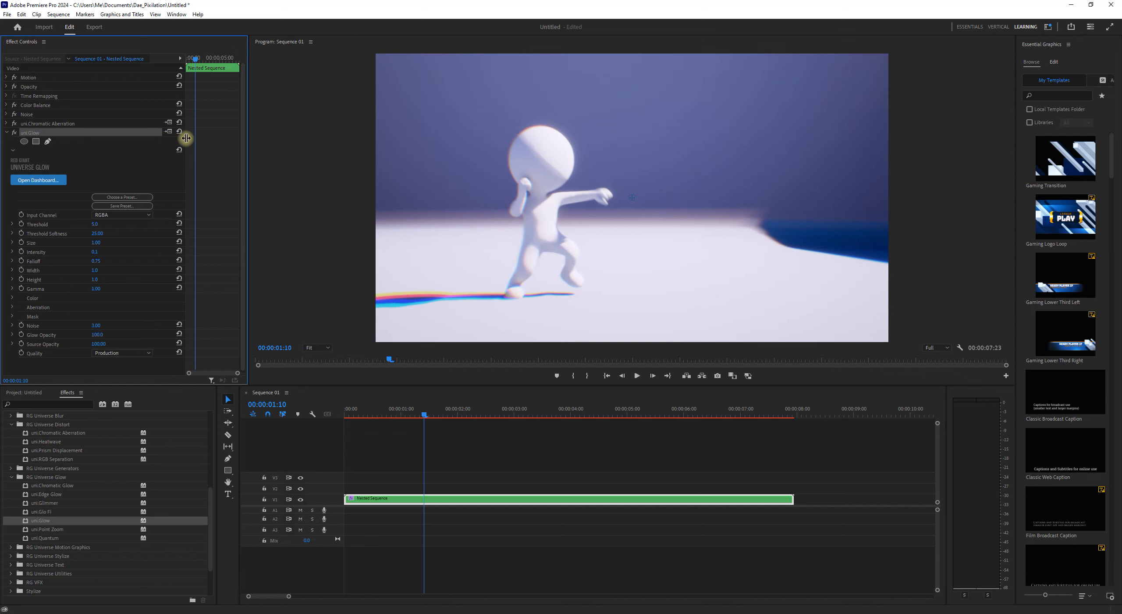
pyautogui.moveTo(187, 138)
pyautogui.mouseDown()
pyautogui.moveTo(218, 137)
pyautogui.moveTo(158, 137)
pyautogui.moveTo(188, 140)
pyautogui.mouseUp()
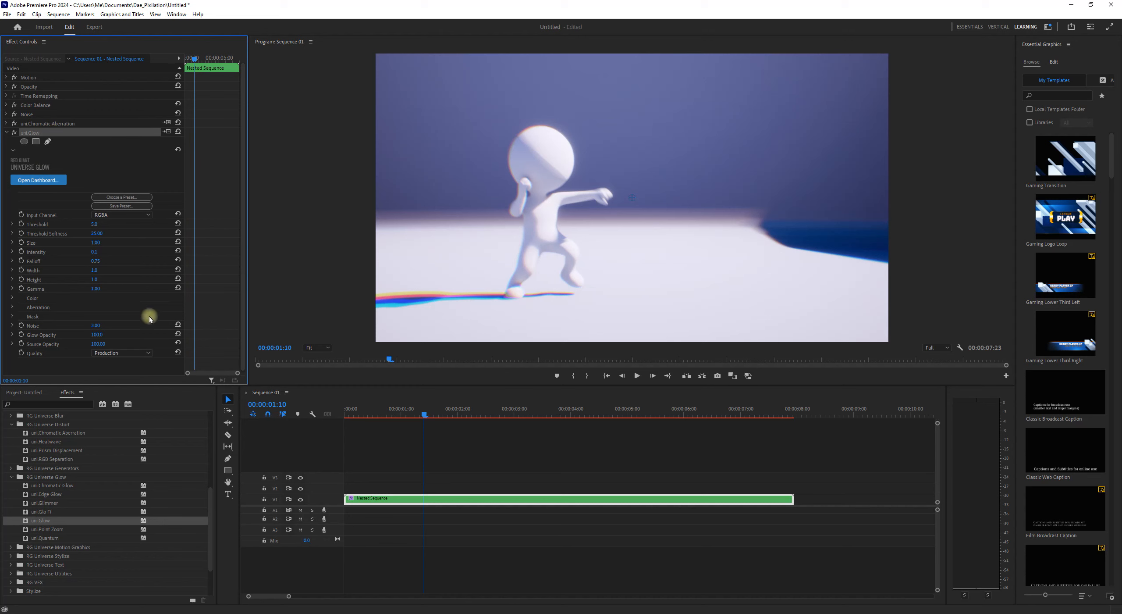
pyautogui.click(6, 133)
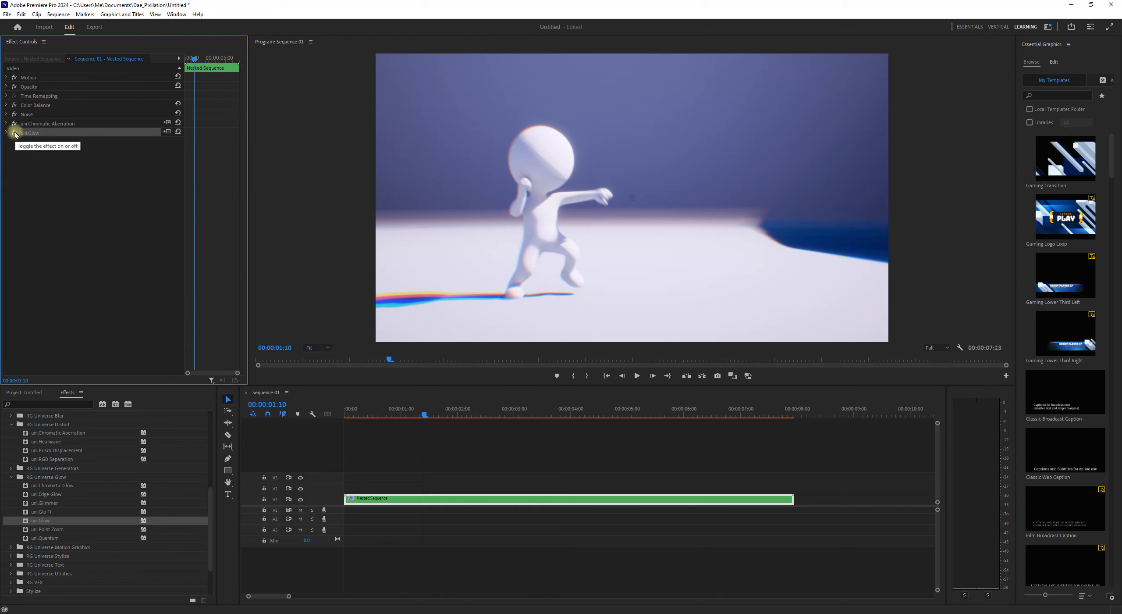
pyautogui.click(14, 133)
pyautogui.click(14, 132)
pyautogui.click(15, 132)
pyautogui.click(15, 133)
pyautogui.click(6, 133)
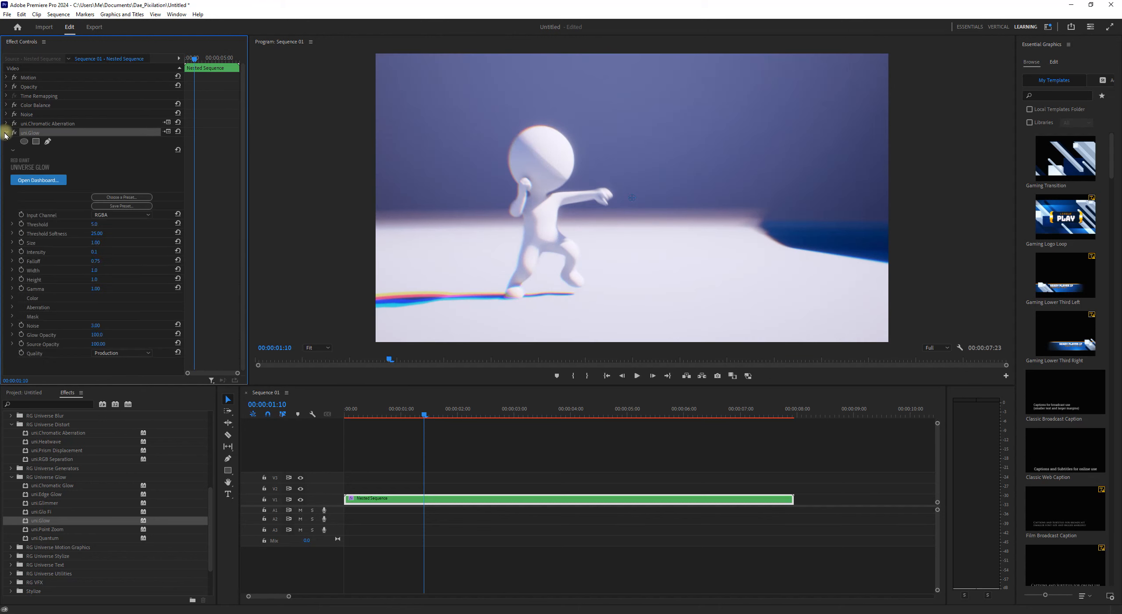
# - Check the effects on later frames of the clip, from 00:00:06:17 back to 00:00:05:11
pyautogui.click(724, 412)
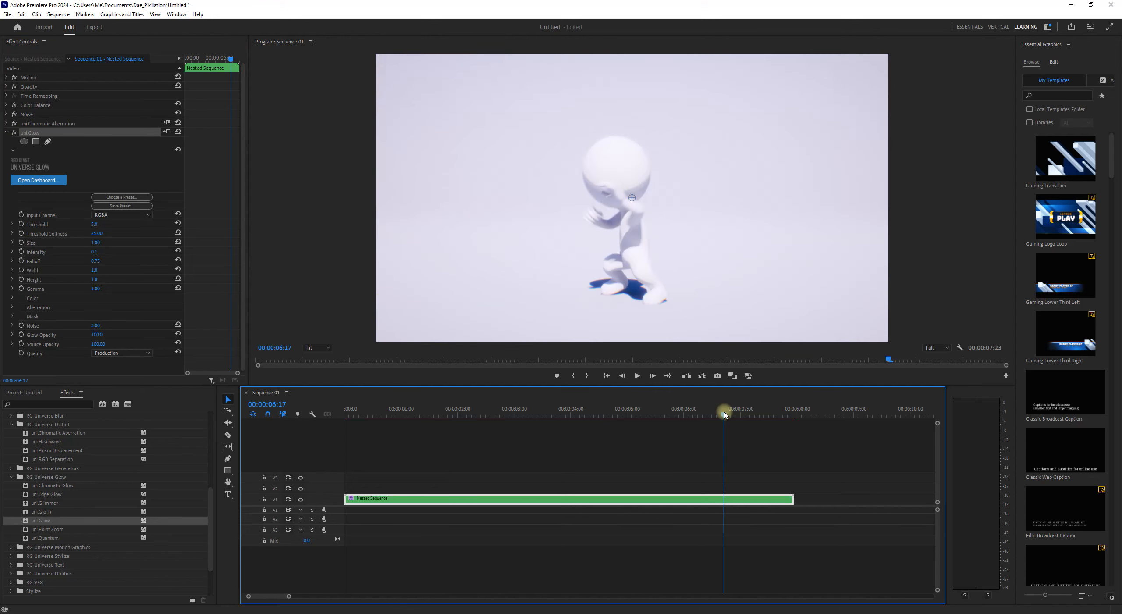
pyautogui.click(676, 407)
pyautogui.moveTo(676, 406); pyautogui.dragTo(656, 412)
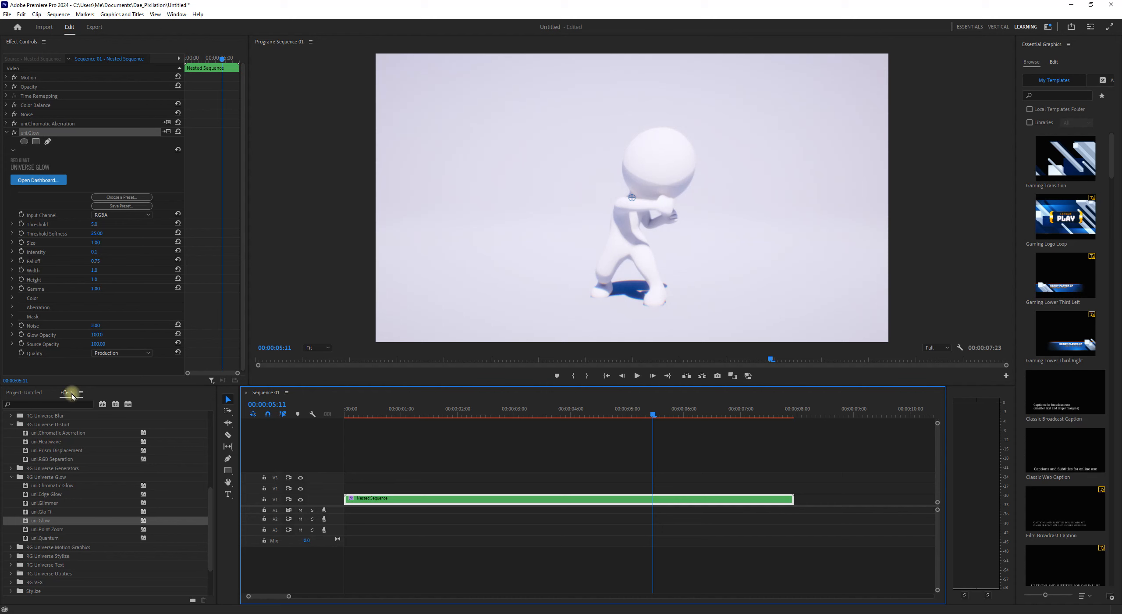
# - Set the Glow effect's Glow Opacity to 25 and its Falloff to 0.5
pyautogui.click(103, 334)
pyautogui.press('BackSpace')
pyautogui.press('Return')
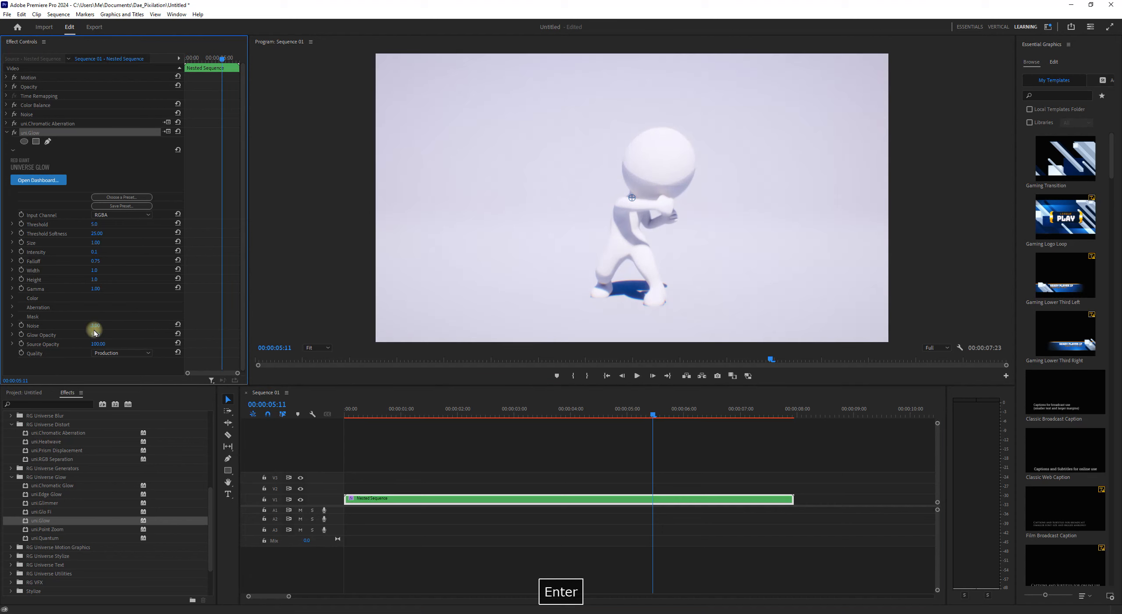
pyautogui.click(95, 334)
pyautogui.write('25')
pyautogui.press('Return')
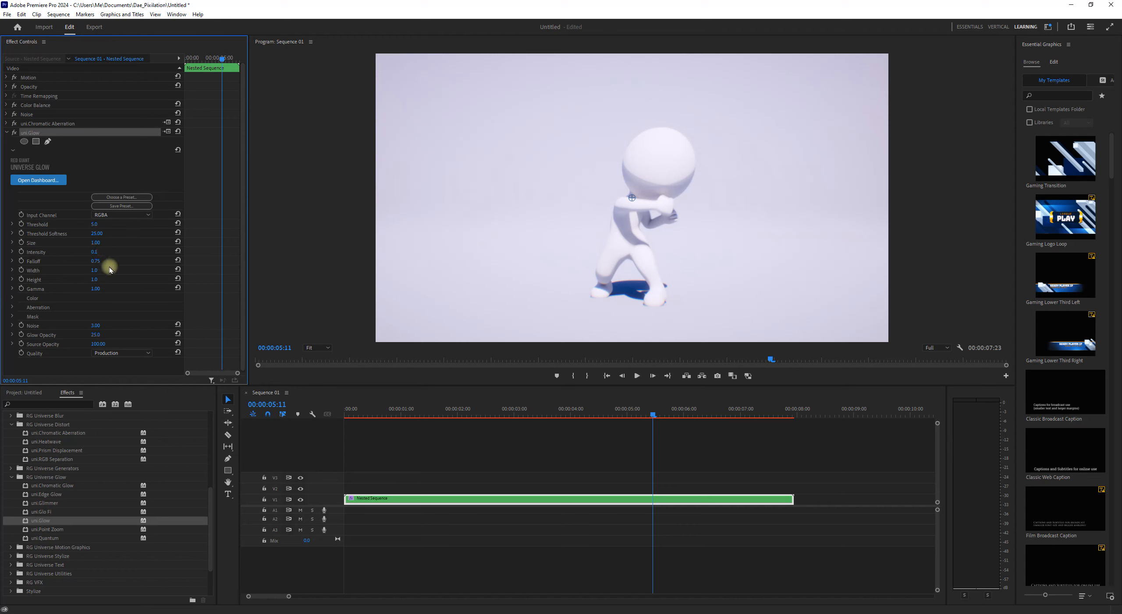
pyautogui.click(95, 261)
pyautogui.write('0.5')
pyautogui.press('Return')
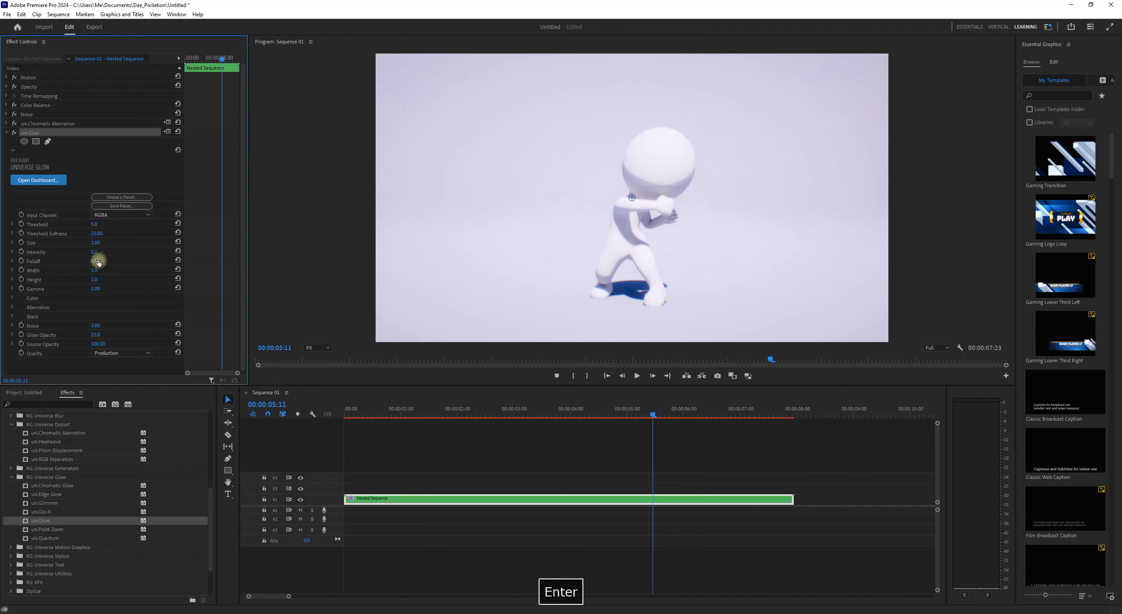
# - Set the Glow effect's Threshold Softness to 15
pyautogui.click(95, 252)
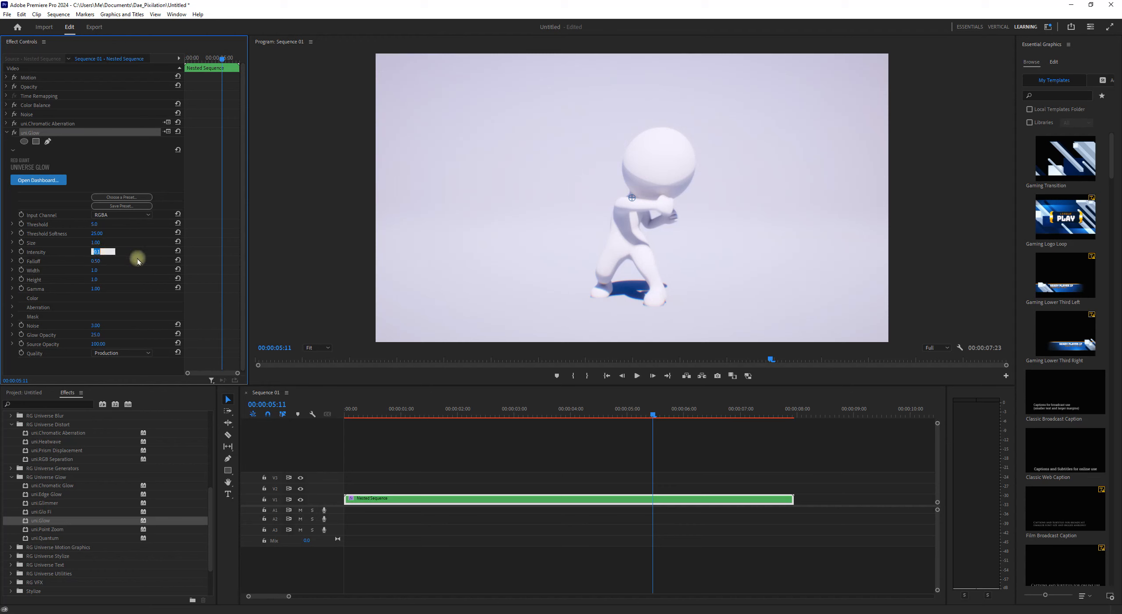
pyautogui.click(99, 233)
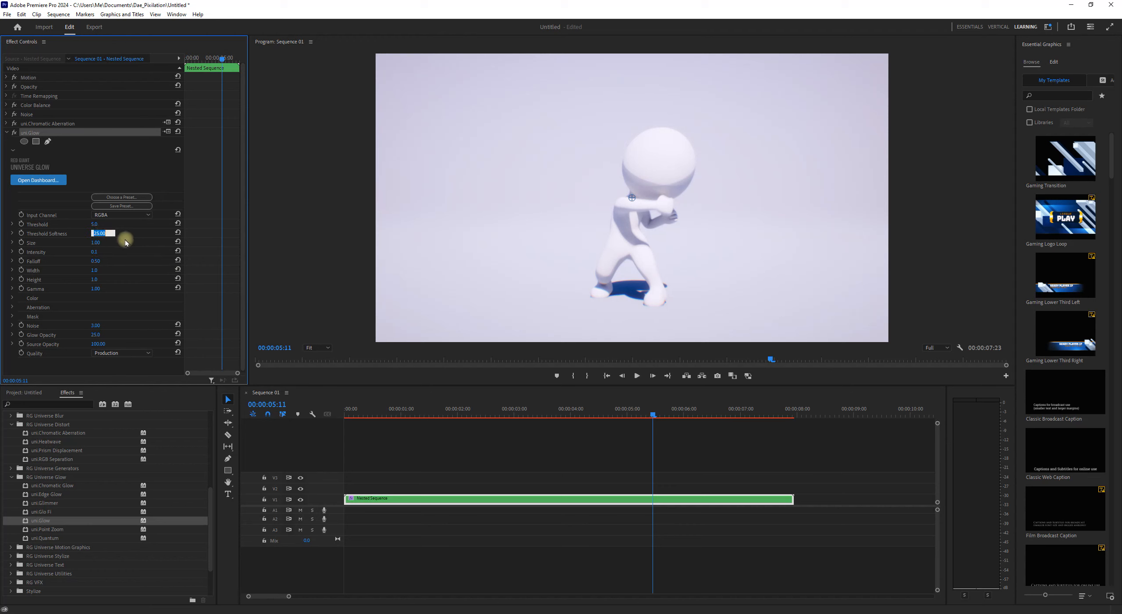
pyautogui.write('15')
pyautogui.press('Return')
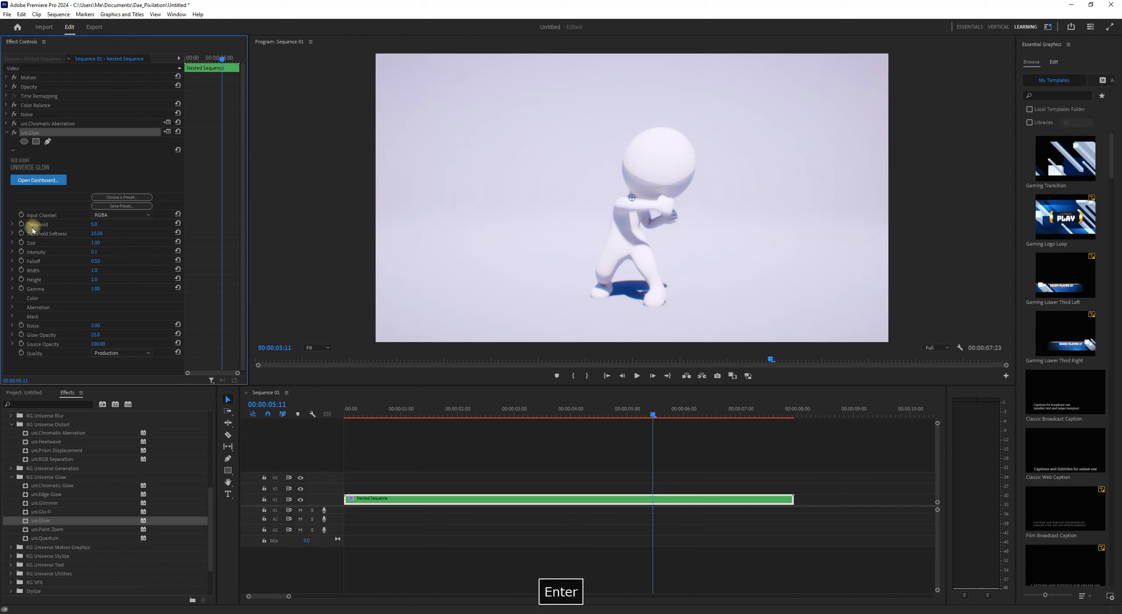
# - Collapse the Glow settings and compare the image with the effect off and on at 00:00:05:11 and 00:00:02:05
pyautogui.click(7, 132)
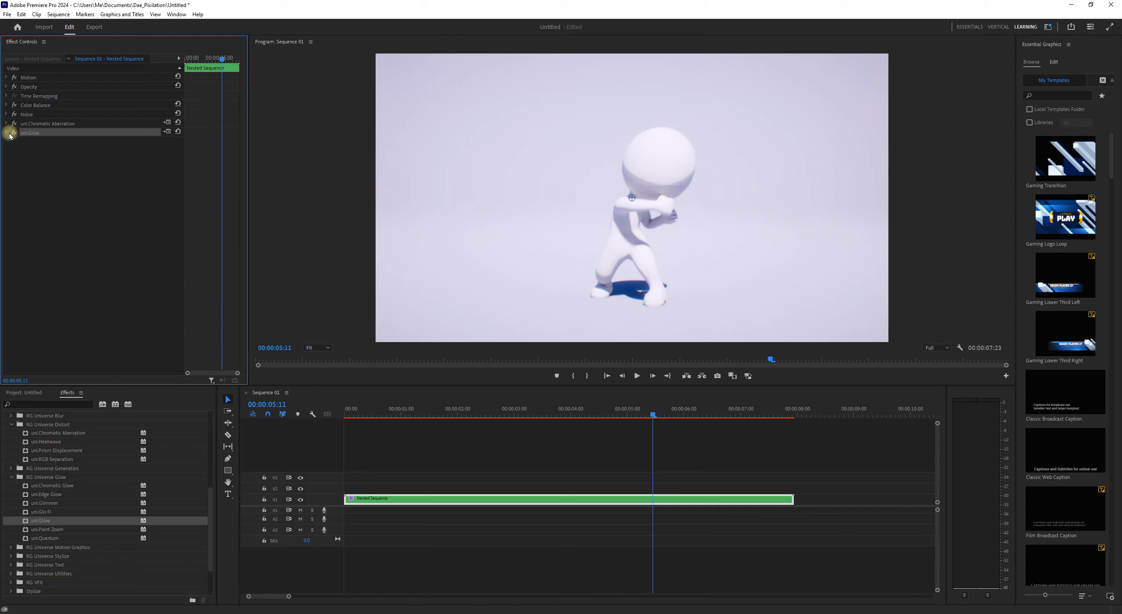
pyautogui.click(14, 135)
pyautogui.click(14, 132)
pyautogui.moveTo(504, 410); pyautogui.dragTo(469, 415)
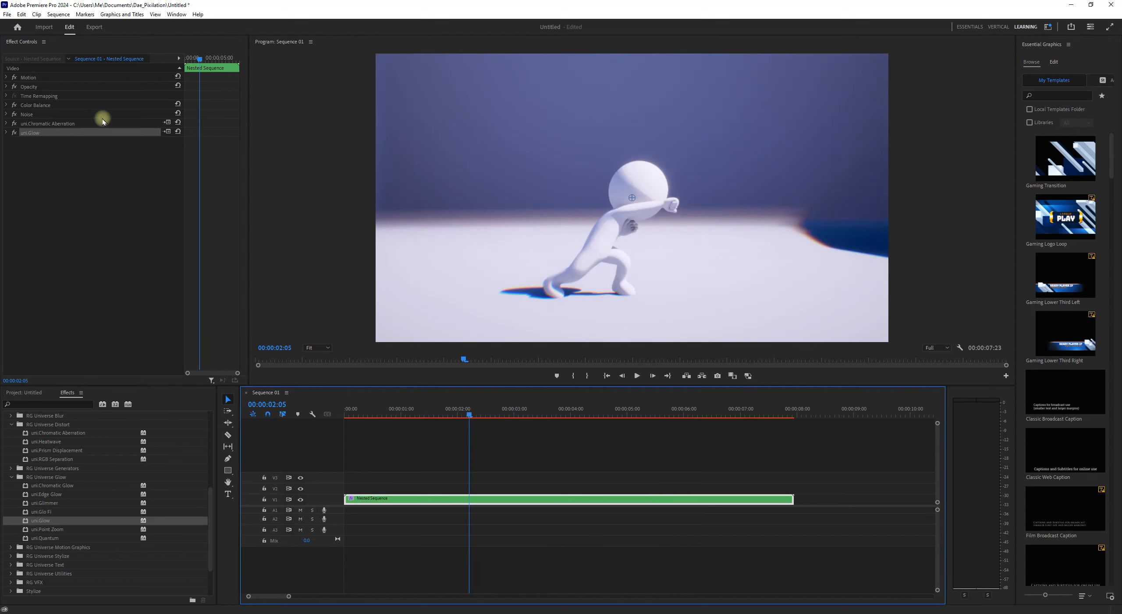
pyautogui.click(12, 133)
pyautogui.click(11, 133)
pyautogui.click(11, 132)
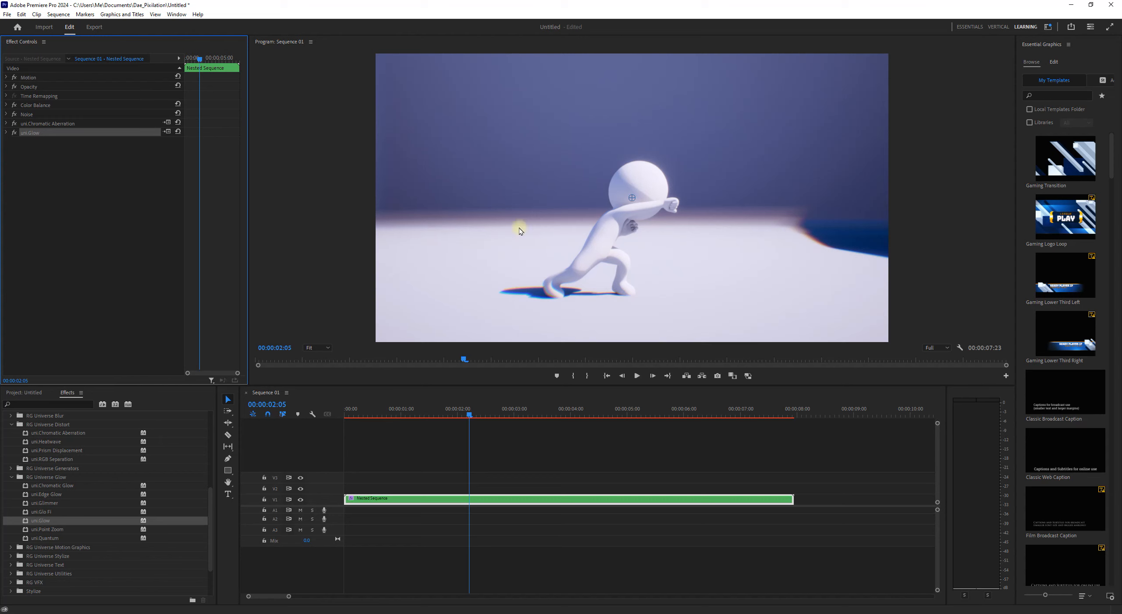
# - Collapse the RG Universe Glow and Distort groups and apply the RG Magic Bullet Film effect to the nested sequence clip
pyautogui.click(10, 478)
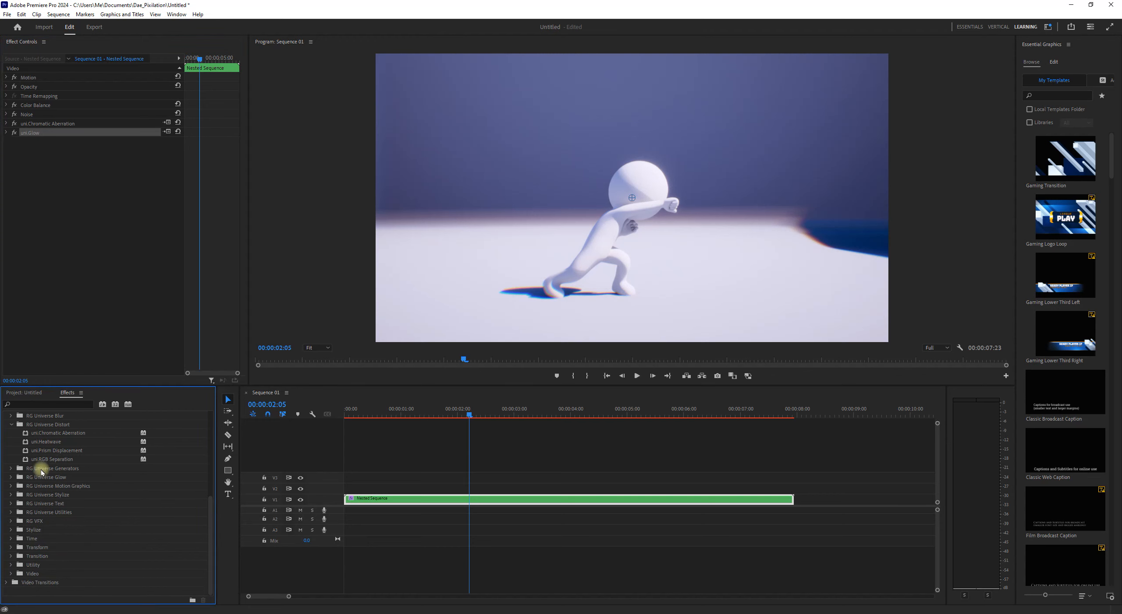
pyautogui.click(11, 424)
pyautogui.click(53, 416)
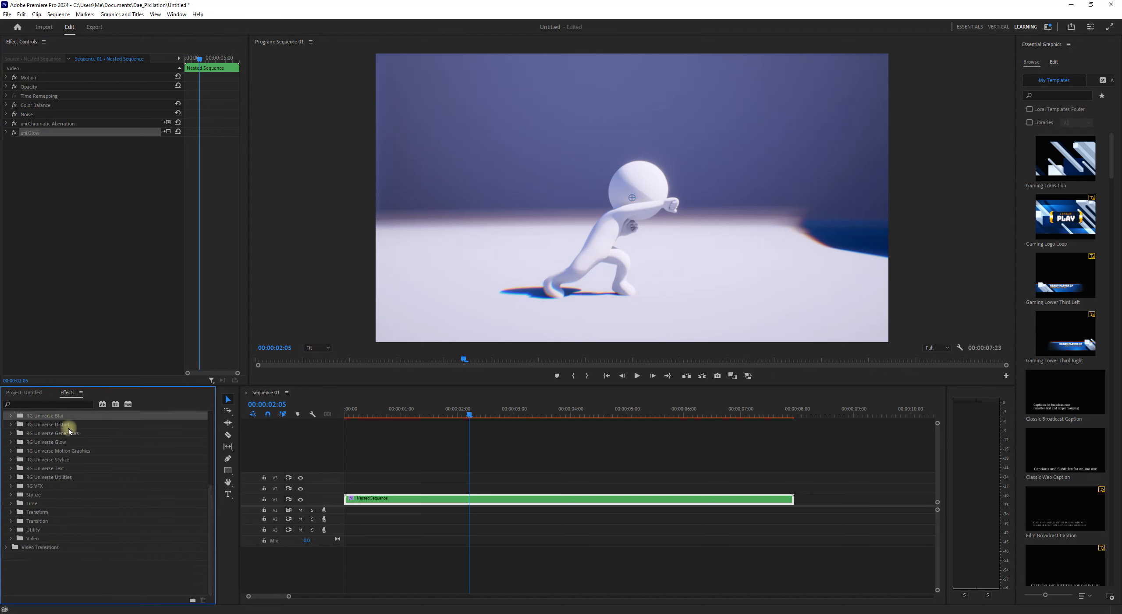
pyautogui.scroll(2, 74, 504)
pyautogui.click(39, 468)
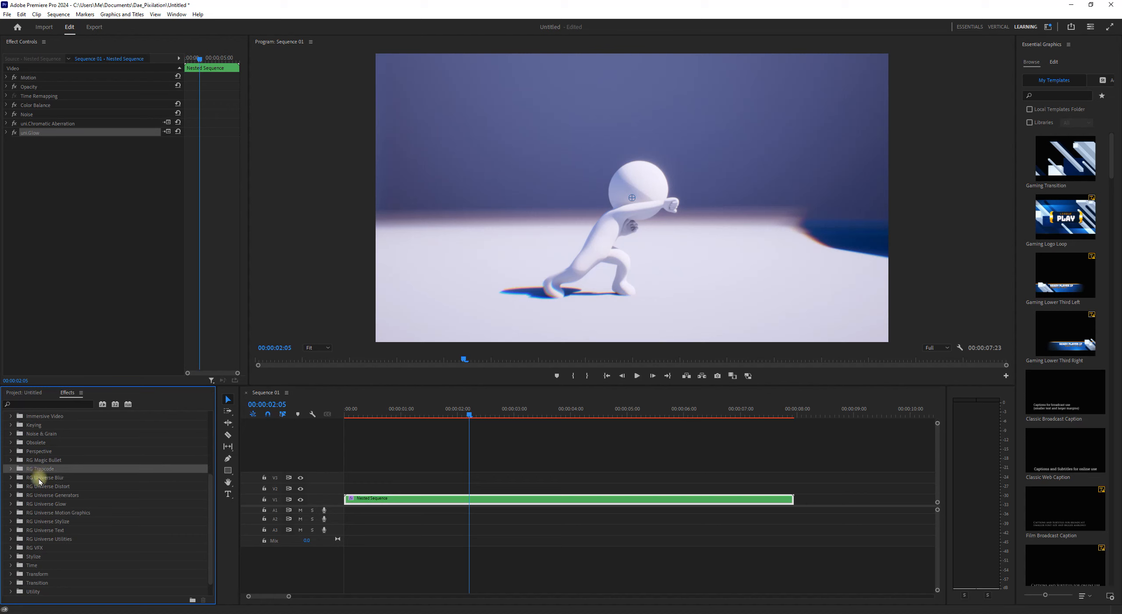
pyautogui.click(39, 477)
pyautogui.click(10, 460)
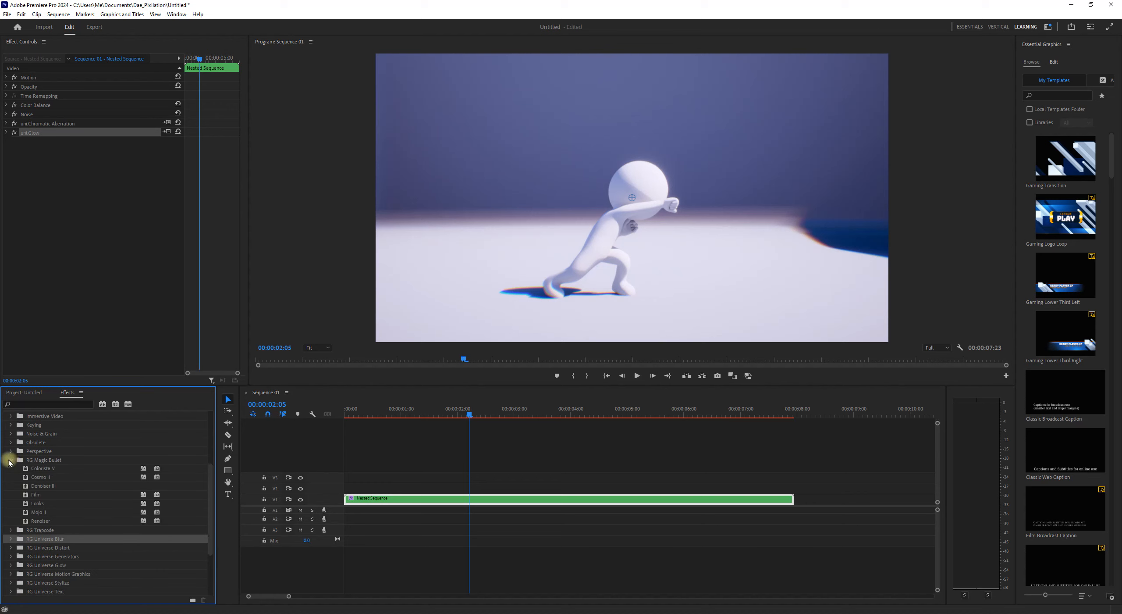
pyautogui.click(47, 494)
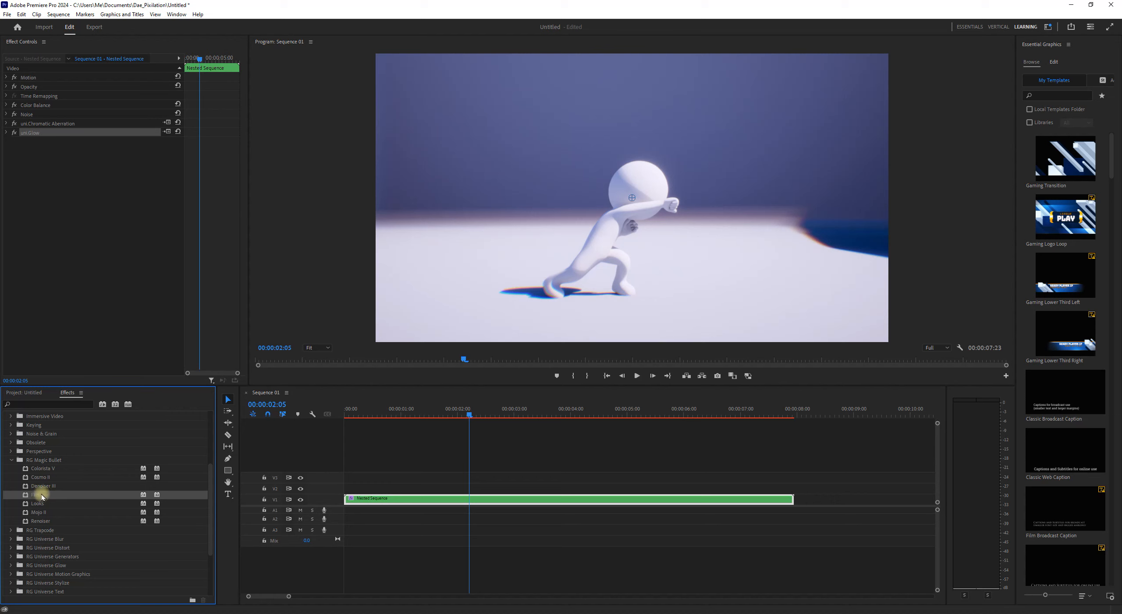
pyautogui.moveTo(41, 497); pyautogui.dragTo(427, 504)
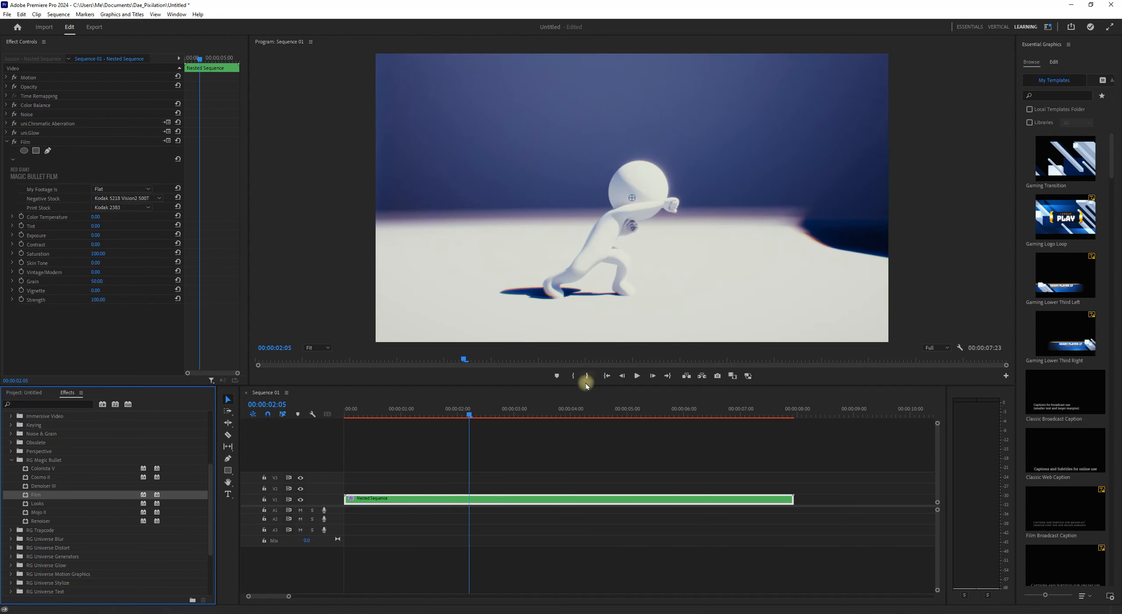
# - Enlarge the program preview and compare the frame at 00:00:02:08 with the Film effect off and on
pyautogui.moveTo(571, 385); pyautogui.dragTo(561, 436)
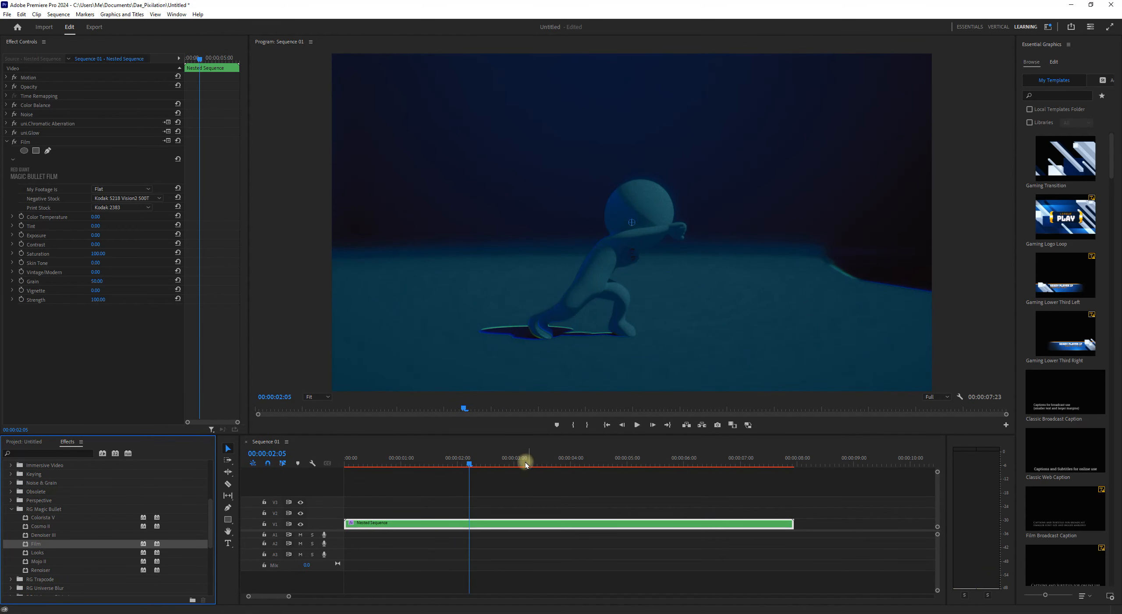
pyautogui.click(477, 461)
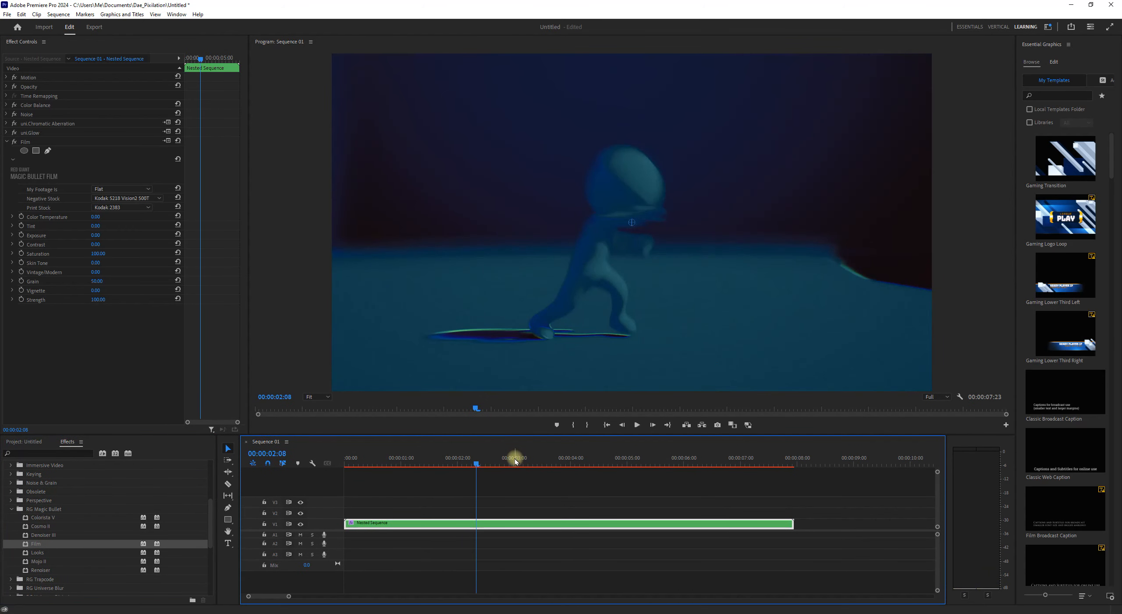
pyautogui.click(14, 142)
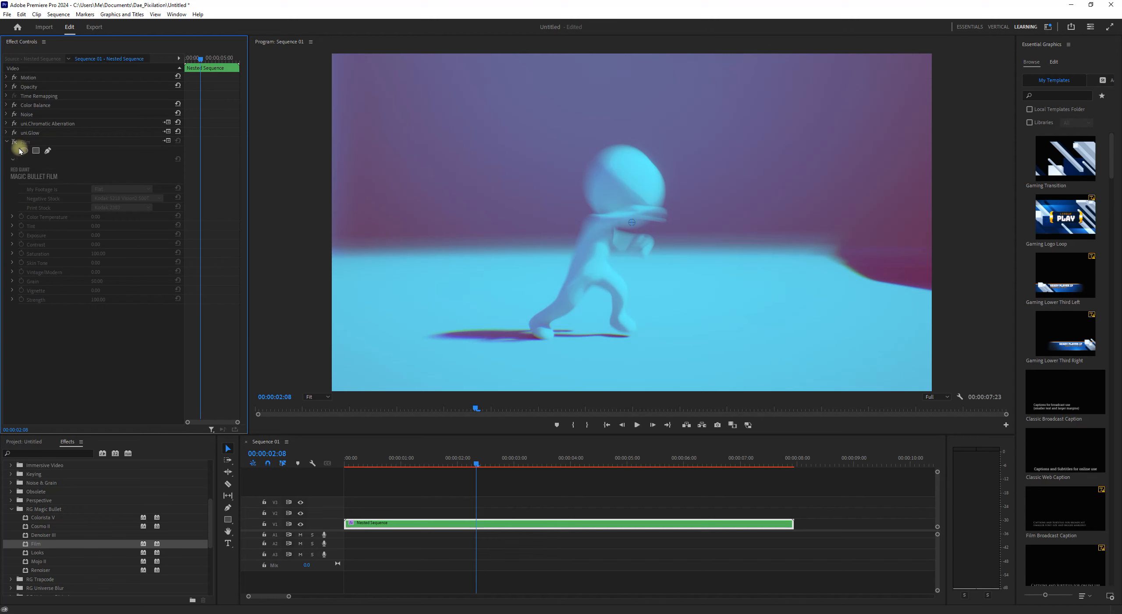
pyautogui.click(15, 142)
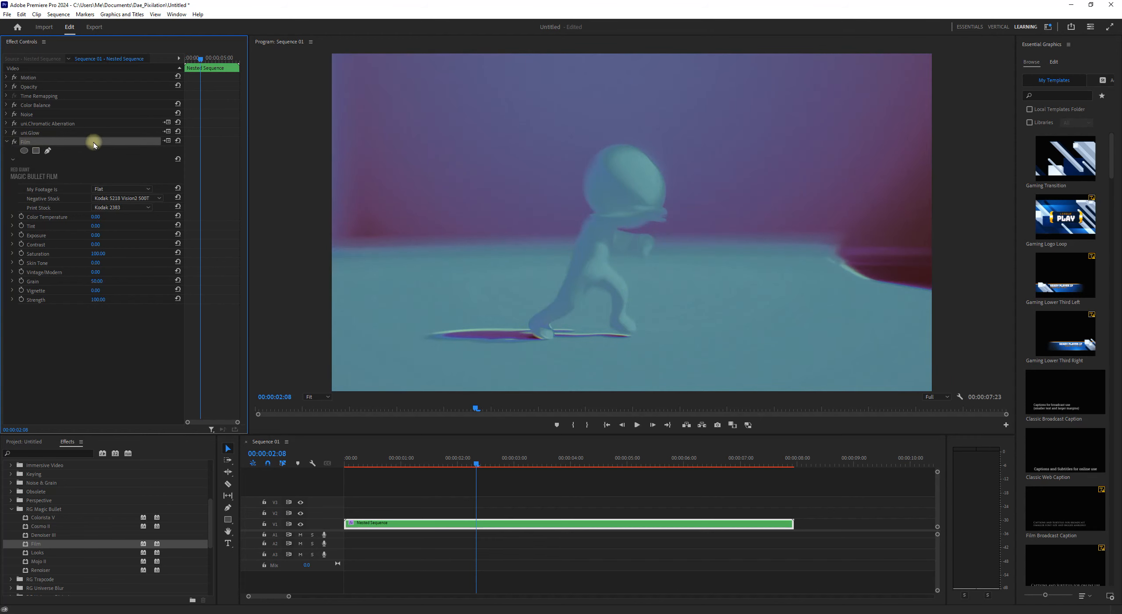
# - Delete the Film effect from the clip and undo the deletion
pyautogui.press('Delete')
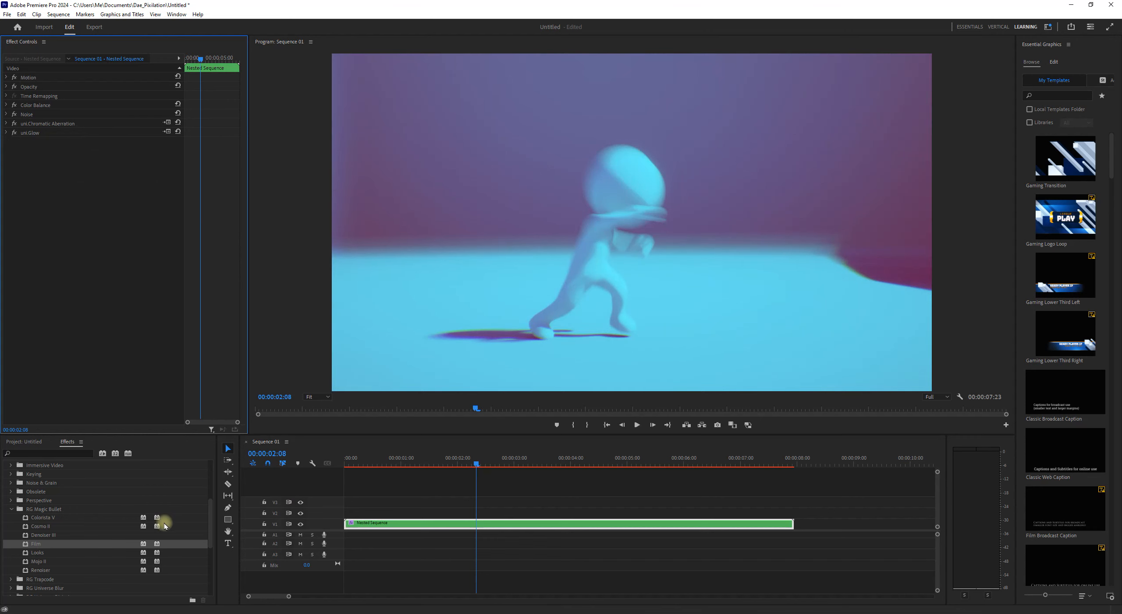
pyautogui.click(179, 534)
pyautogui.hotkey('ctrl', 'z')
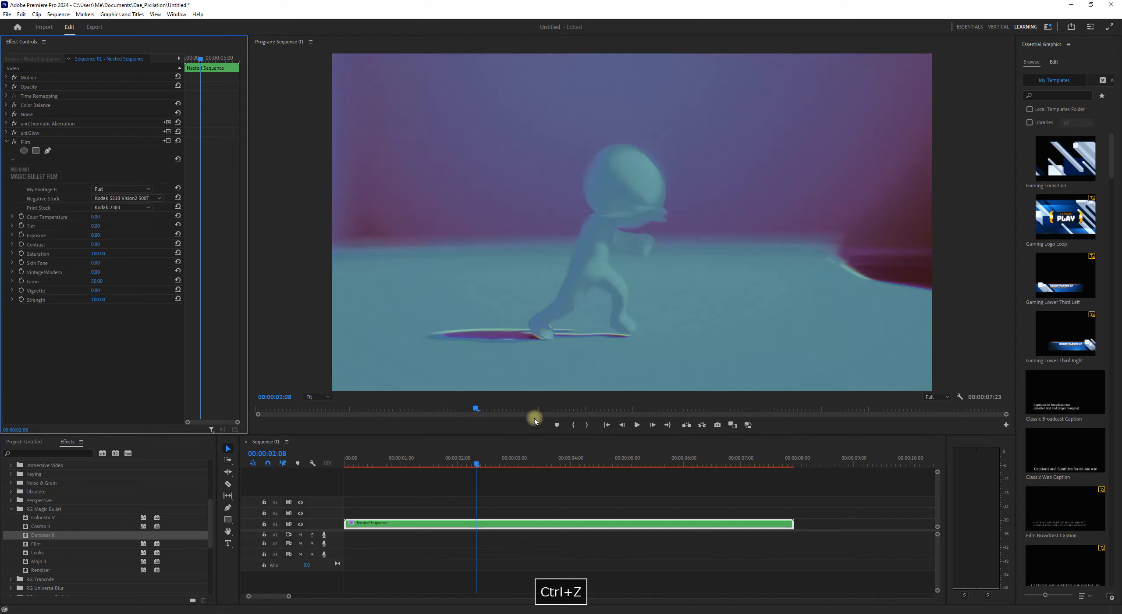
# - Check the frame at 00:00:03:15 and undo the recent changes until the Film effect is removed from the clip
pyautogui.click(554, 512)
pyautogui.click(551, 458)
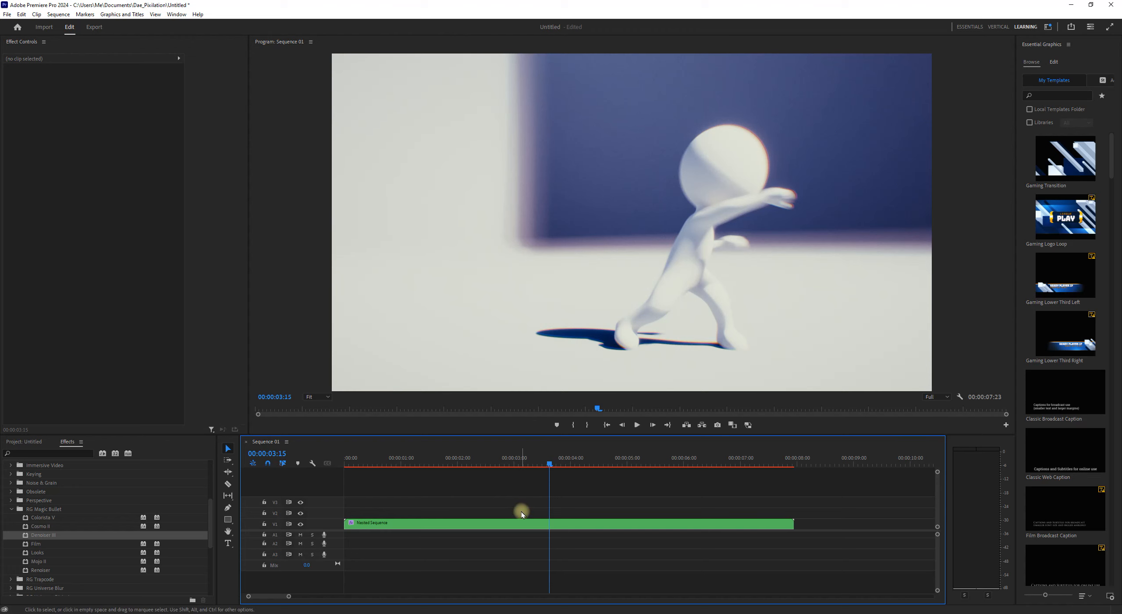
pyautogui.hotkey('ctrl', 'z')
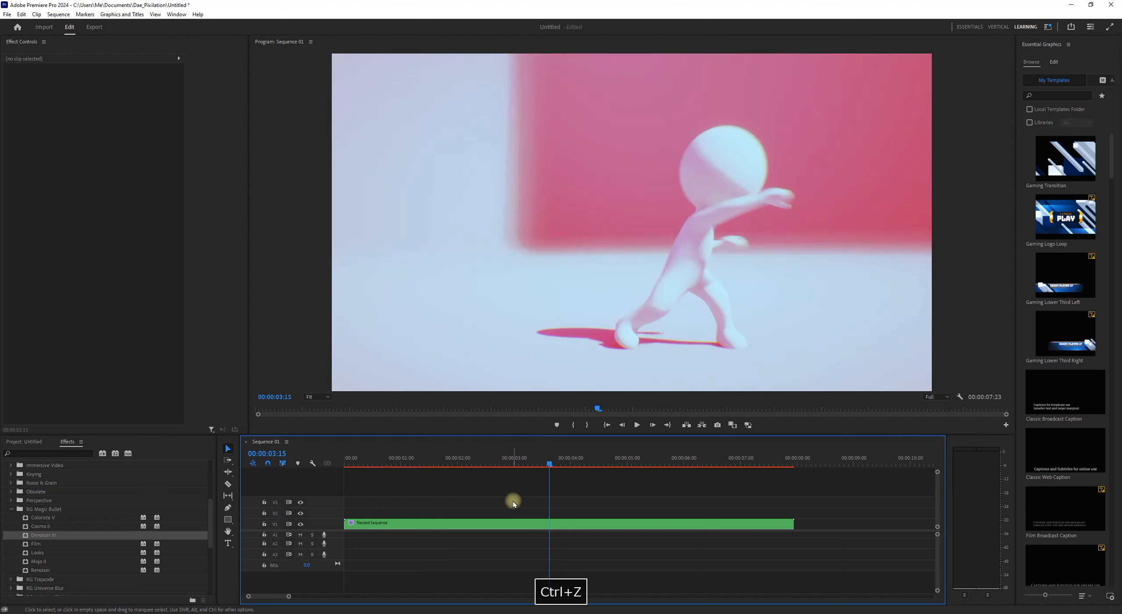
pyautogui.hotkey('ctrl', 'z')
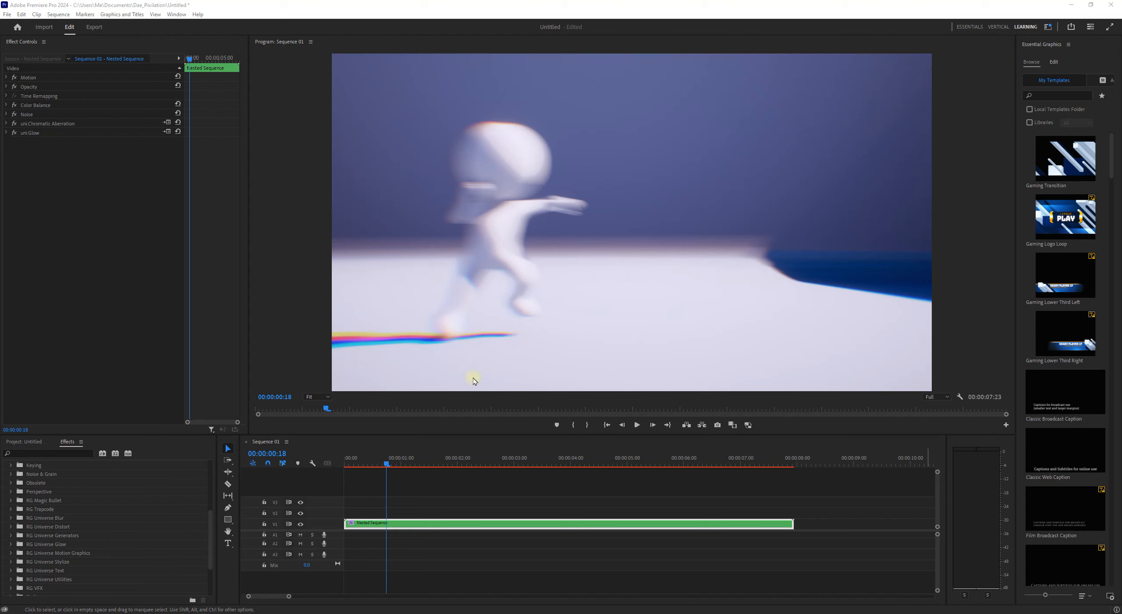
# - Examine the color fringing and glow on several frames between the clip's start and 00:00:02:19
pyautogui.click(386, 407)
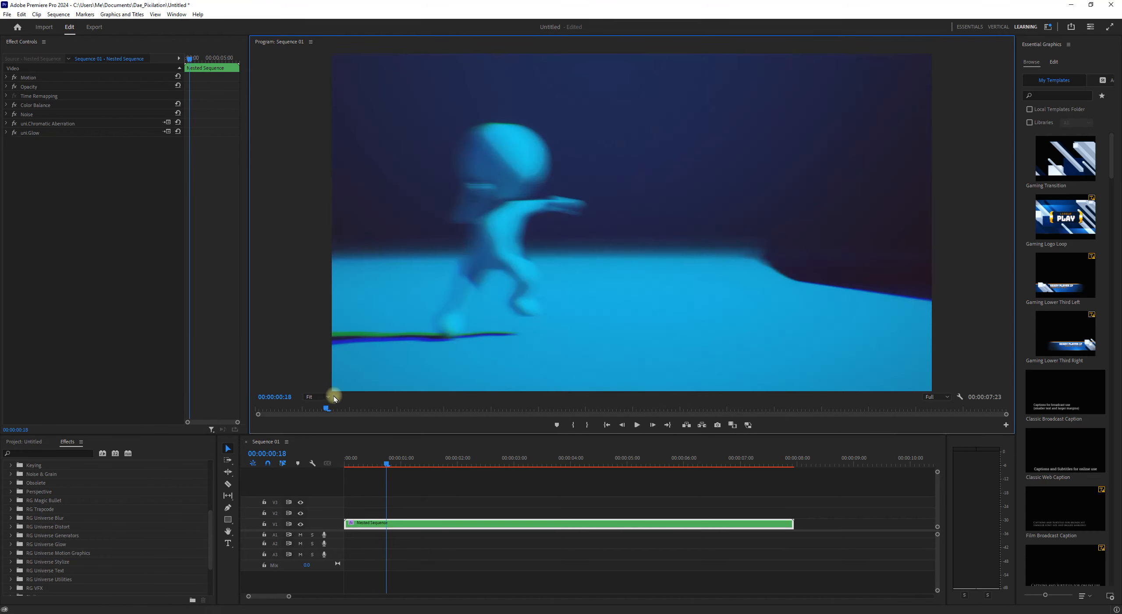
pyautogui.moveTo(327, 408); pyautogui.dragTo(355, 395)
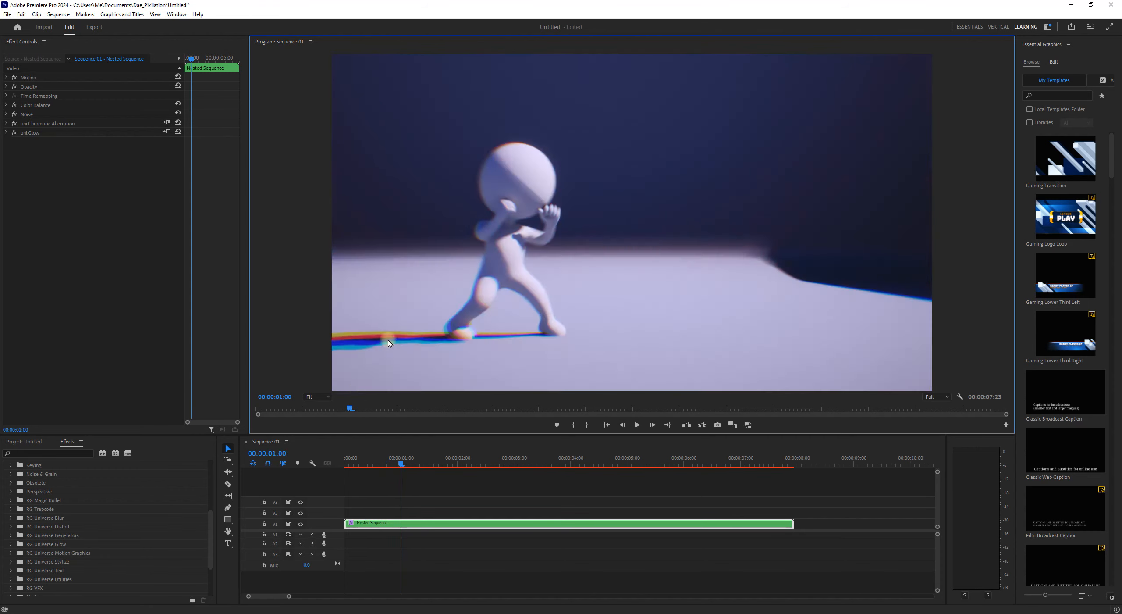
pyautogui.click(479, 409)
pyautogui.moveTo(458, 407); pyautogui.dragTo(269, 411)
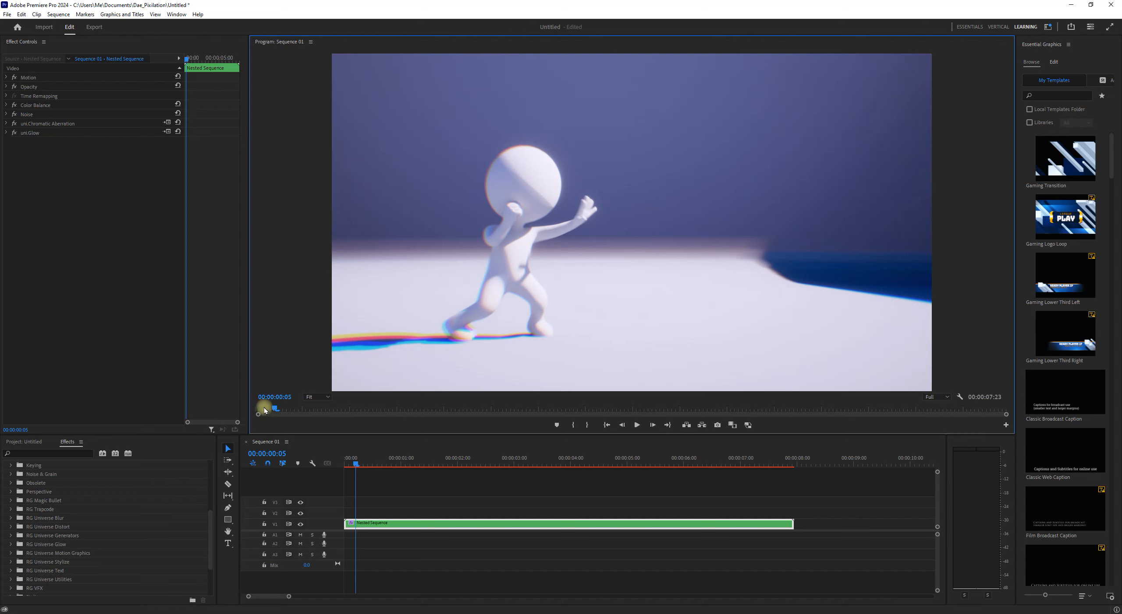
pyautogui.click(350, 407)
pyautogui.moveTo(349, 407); pyautogui.dragTo(398, 407)
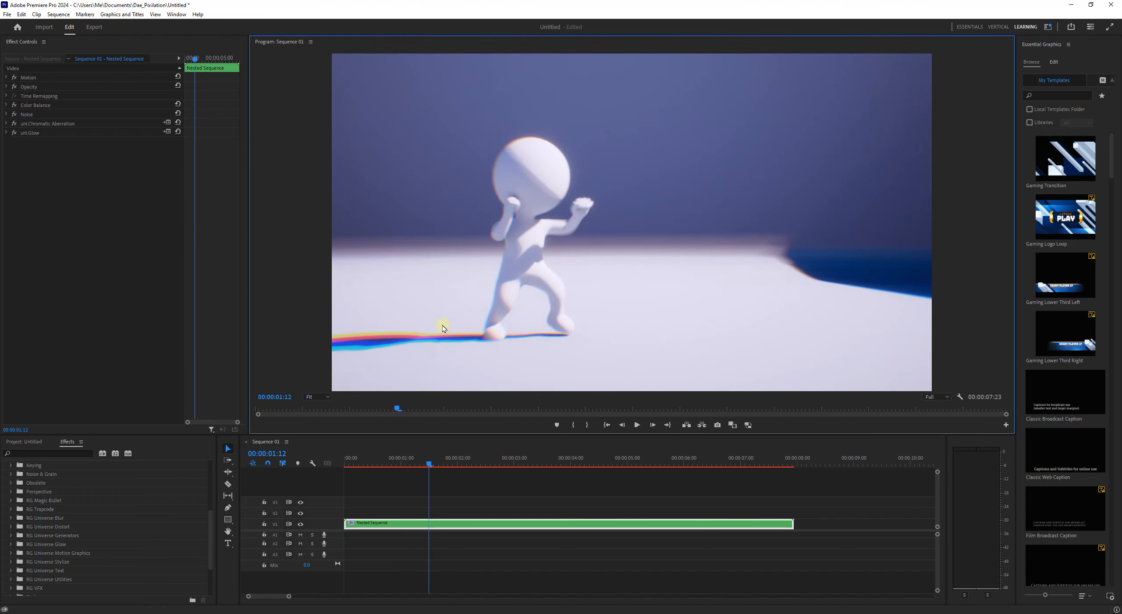
pyautogui.click(362, 407)
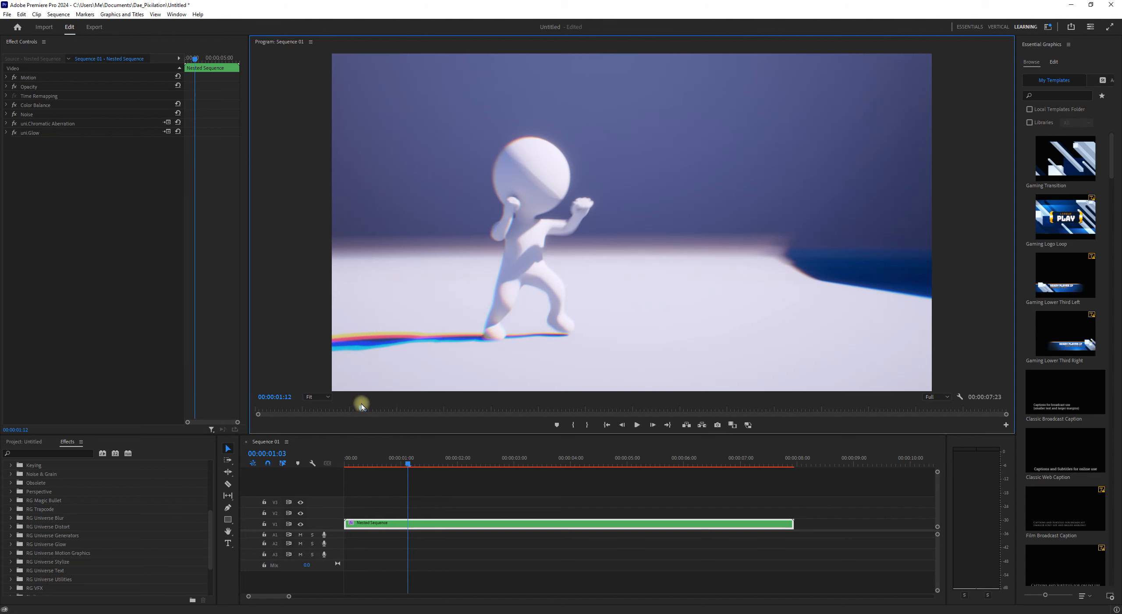
pyautogui.click(424, 407)
pyautogui.click(519, 407)
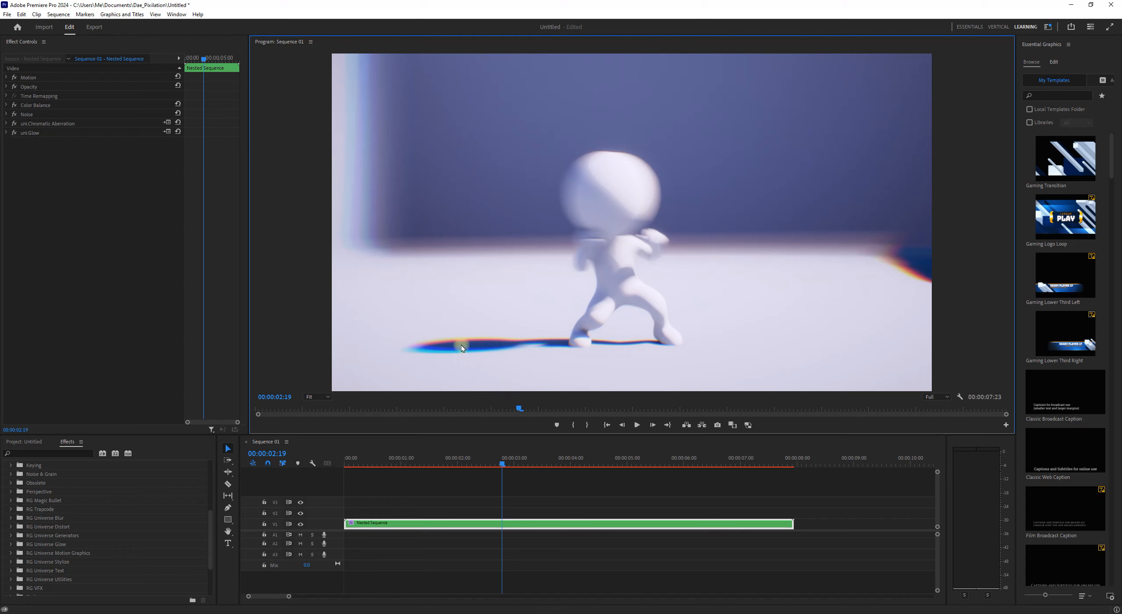
# - Delete the Glow effect from the nested sequence clip and scrub through the timeline back to 00:00:00:00
pyautogui.click(115, 304)
pyautogui.click(34, 138)
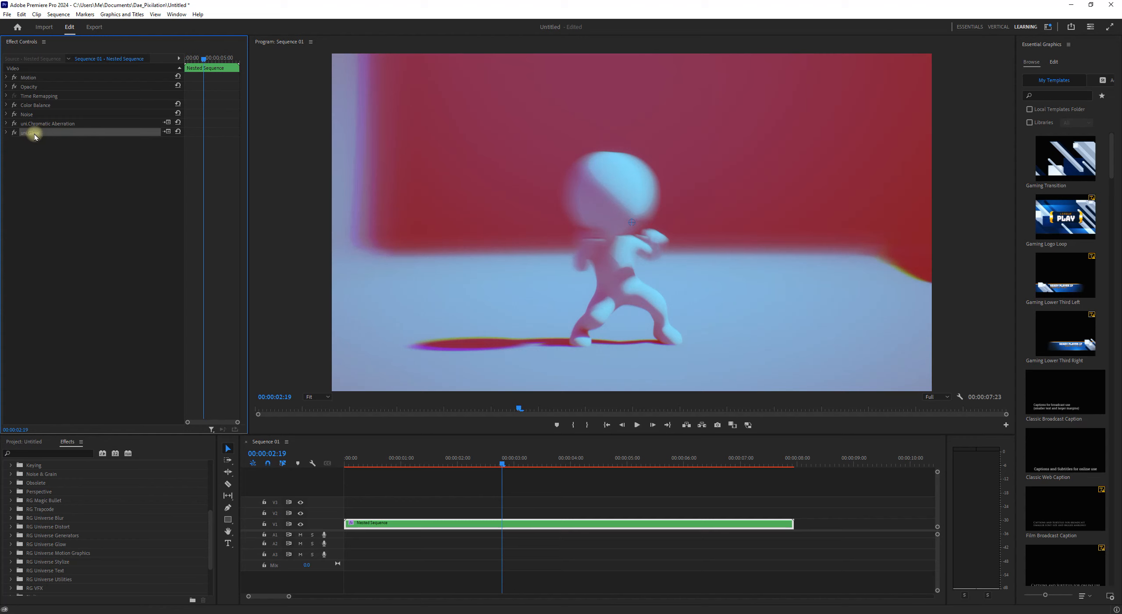
pyautogui.press('Delete')
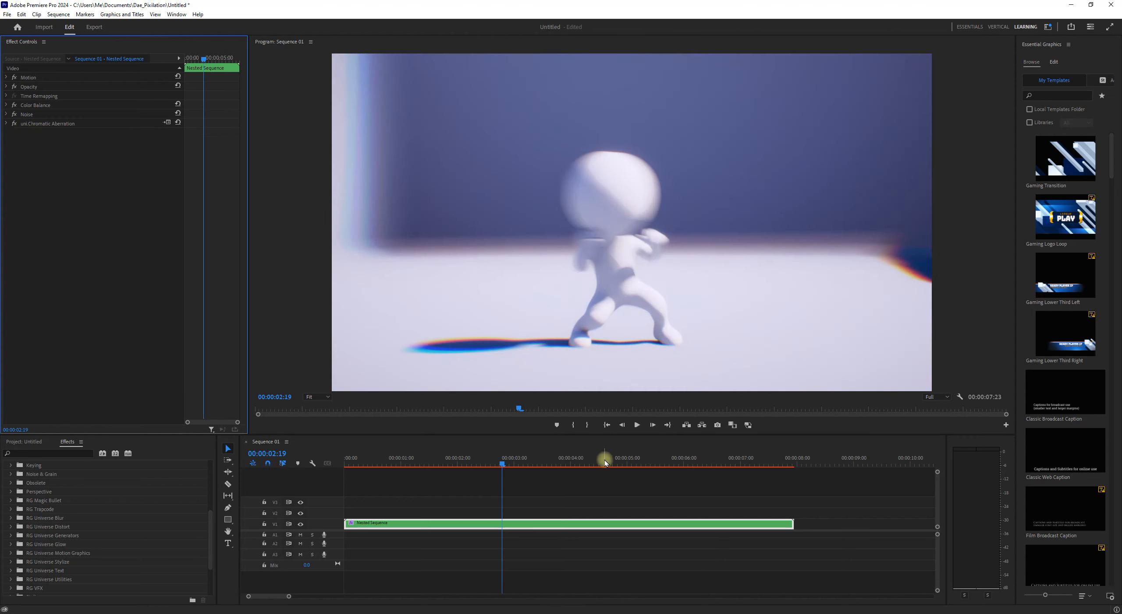
pyautogui.click(604, 460)
pyautogui.moveTo(667, 460); pyautogui.dragTo(308, 453)
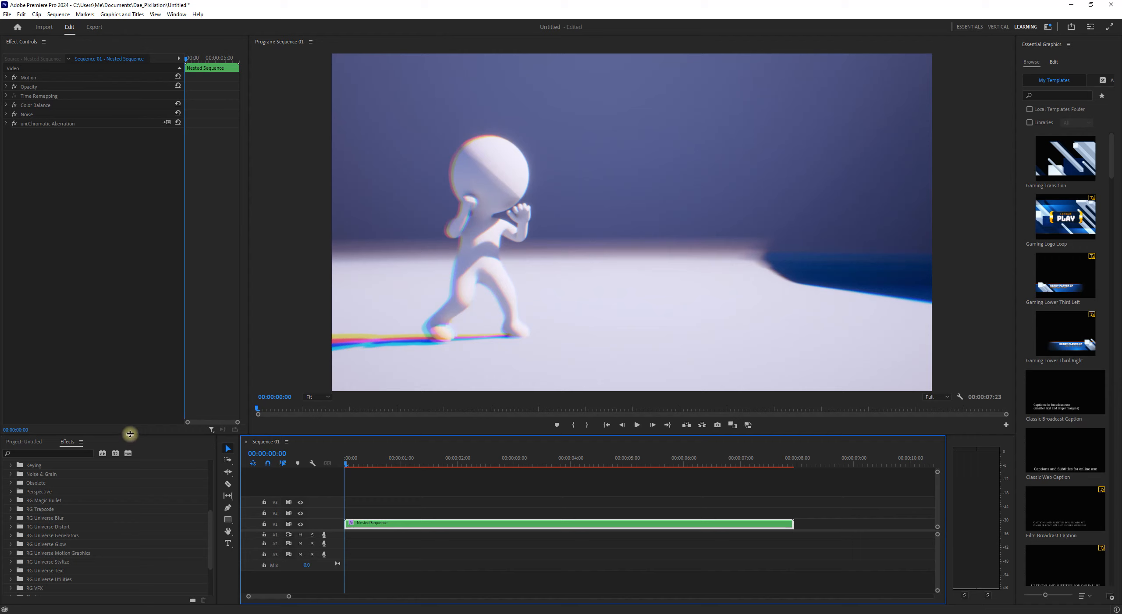
# - Enlarge the effects browser and apply uni.Chromatic Glow from the RG Universe Glow group to the nested sequence clip
pyautogui.moveTo(126, 435); pyautogui.dragTo(126, 382)
pyautogui.click(87, 168)
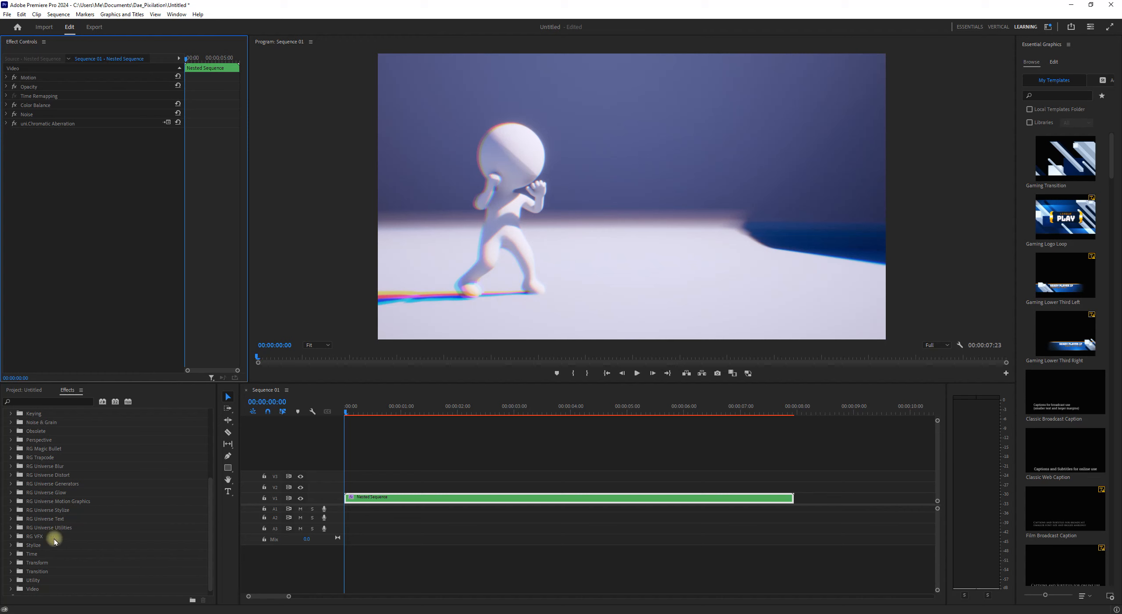
pyautogui.click(49, 492)
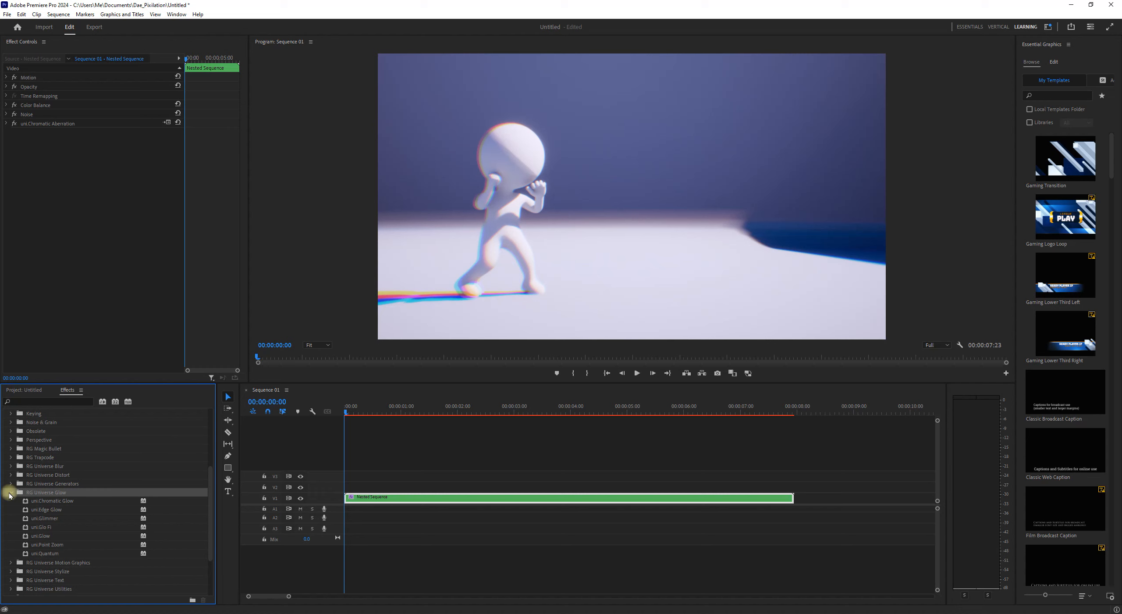
pyautogui.click(64, 502)
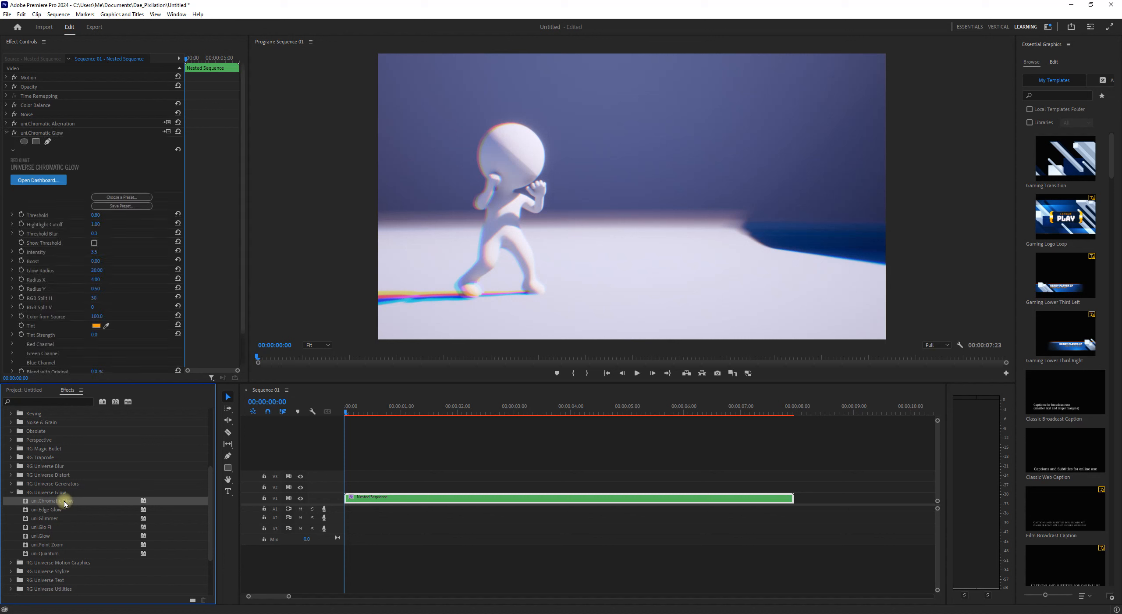
pyautogui.doubleClick(65, 502)
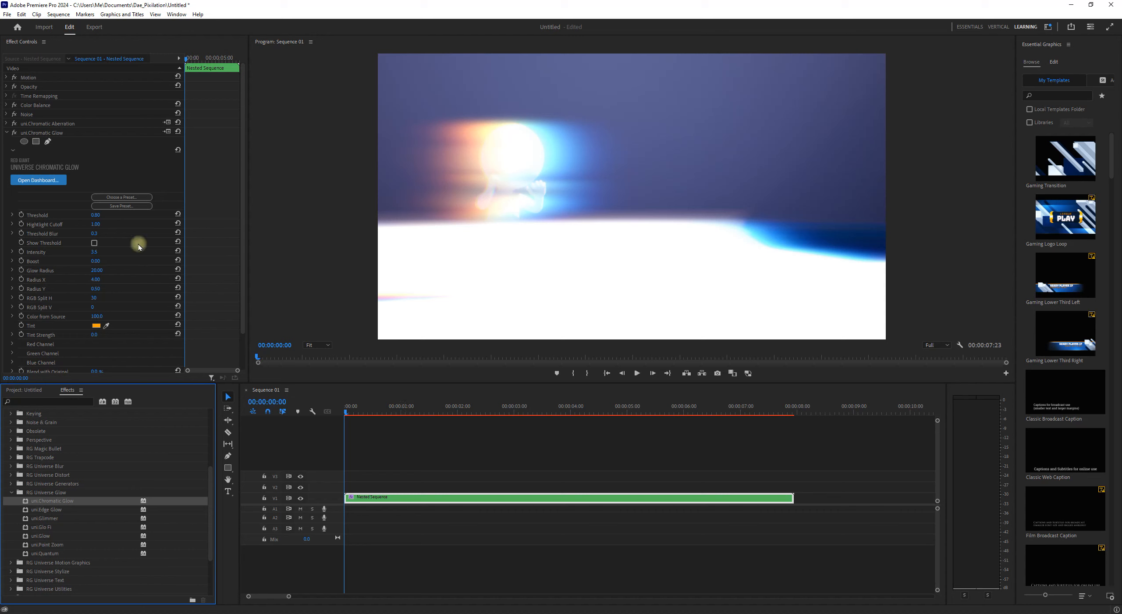
# - Open the preset chooser for Chromatic Glow, enlarge the Universe Dashboard and display the effect's presets from the Glow category
pyautogui.click(111, 200)
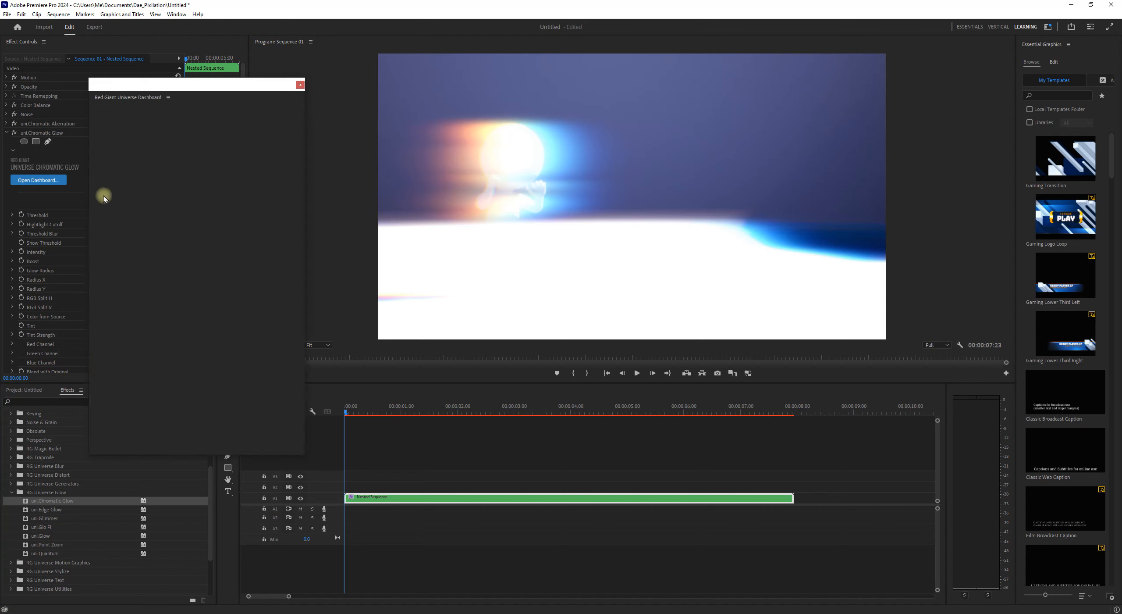
pyautogui.moveTo(305, 456); pyautogui.dragTo(454, 582)
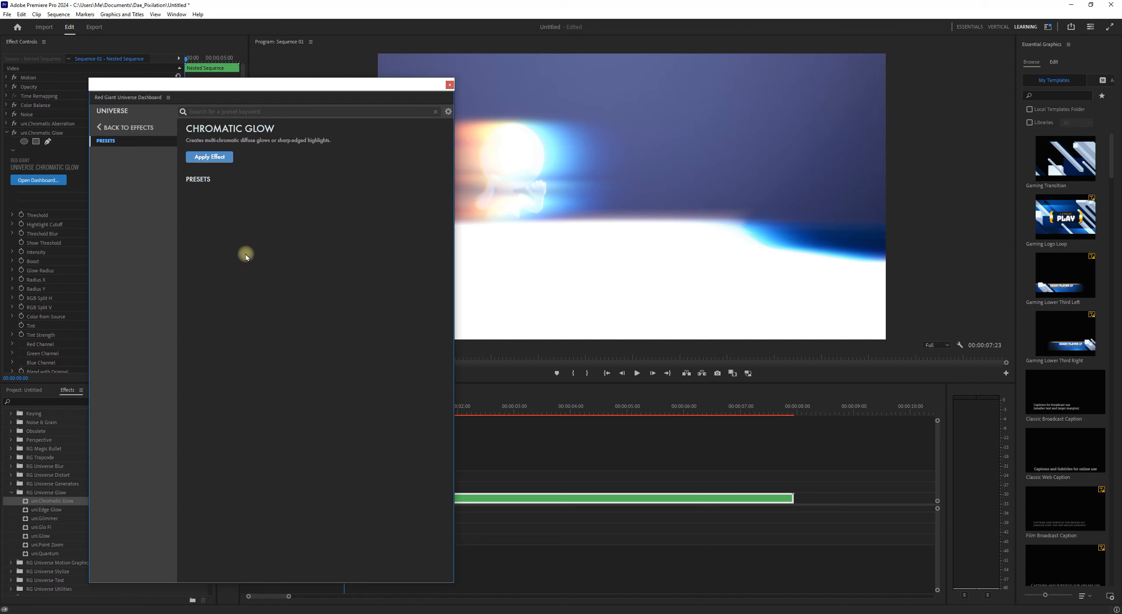
pyautogui.click(116, 128)
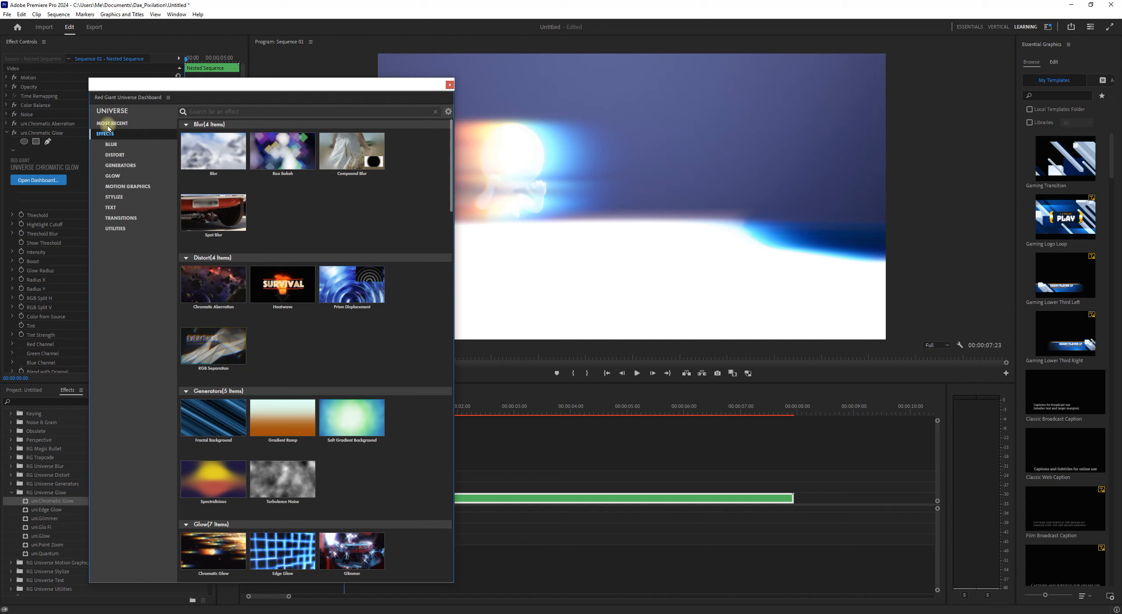
pyautogui.moveTo(288, 155)
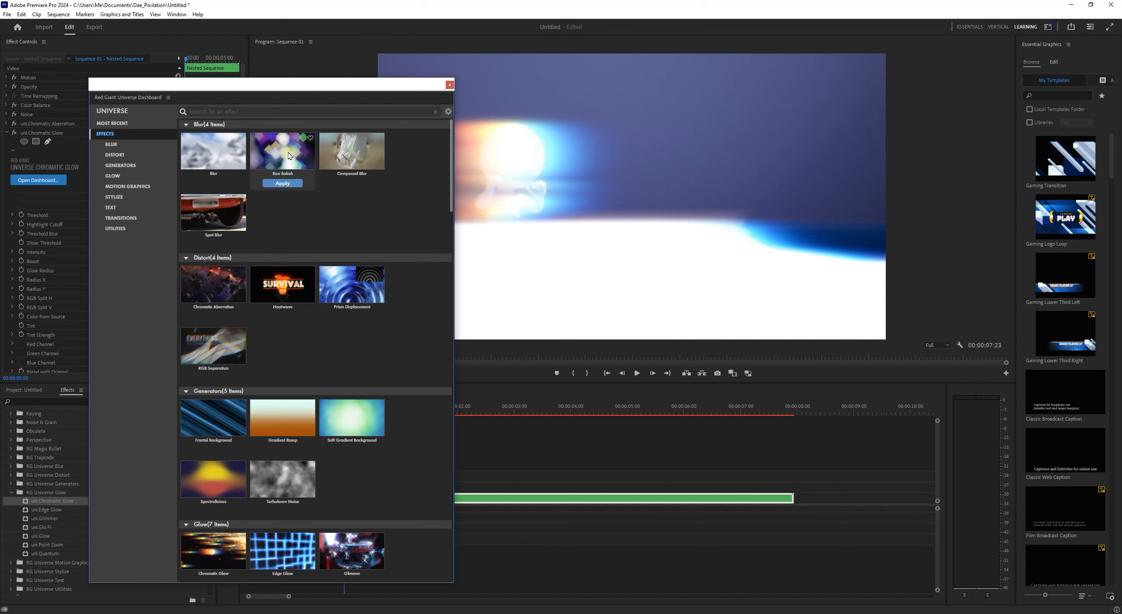
pyautogui.click(112, 176)
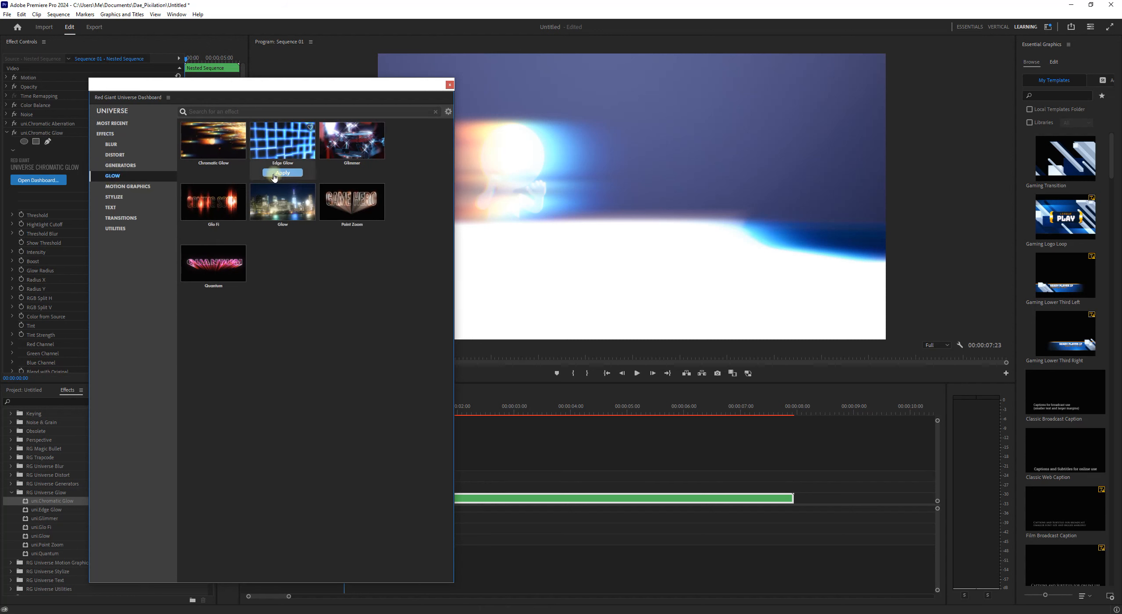
pyautogui.moveTo(210, 148)
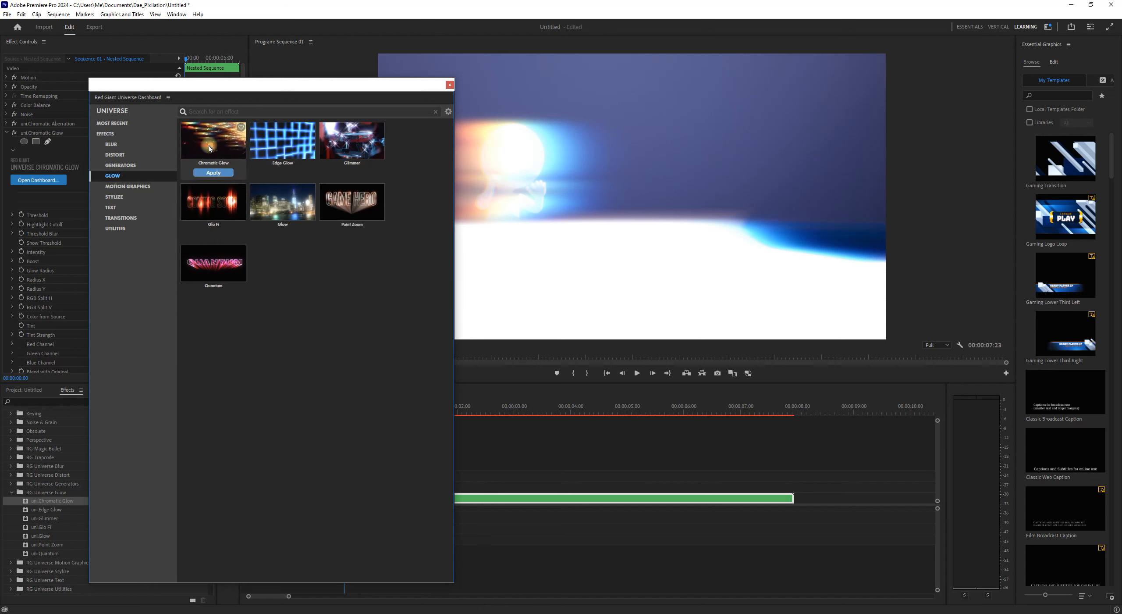
pyautogui.click(208, 145)
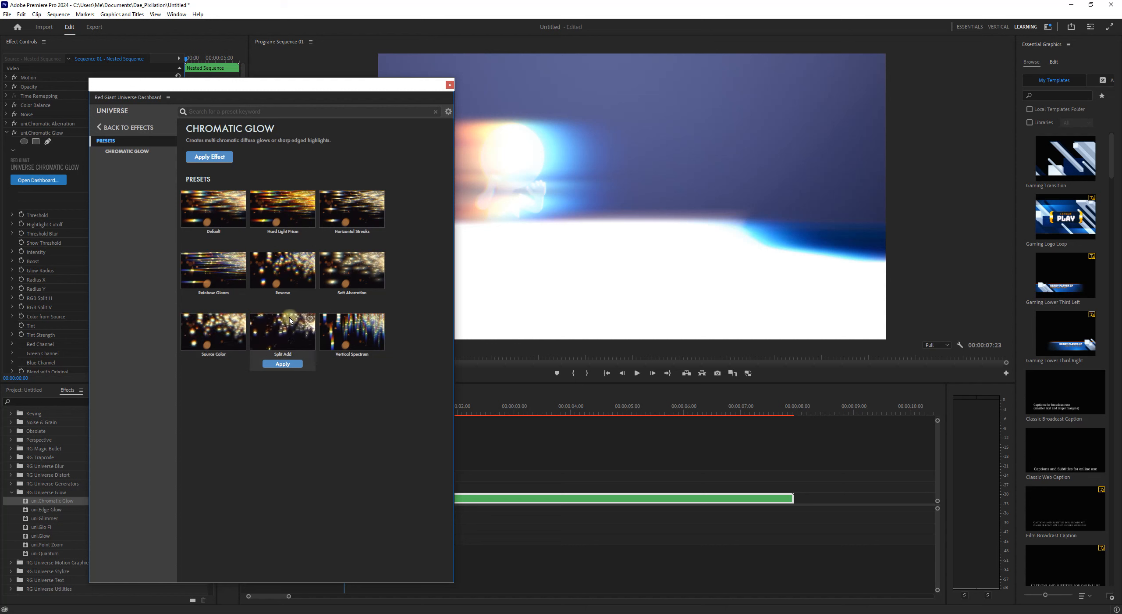
# - Try the Split Add, Source Color, Vertical Spectrum, Soft Aberration, Reverse and Rainbow Gleam presets of Chromatic Glow on the clip
pyautogui.click(284, 365)
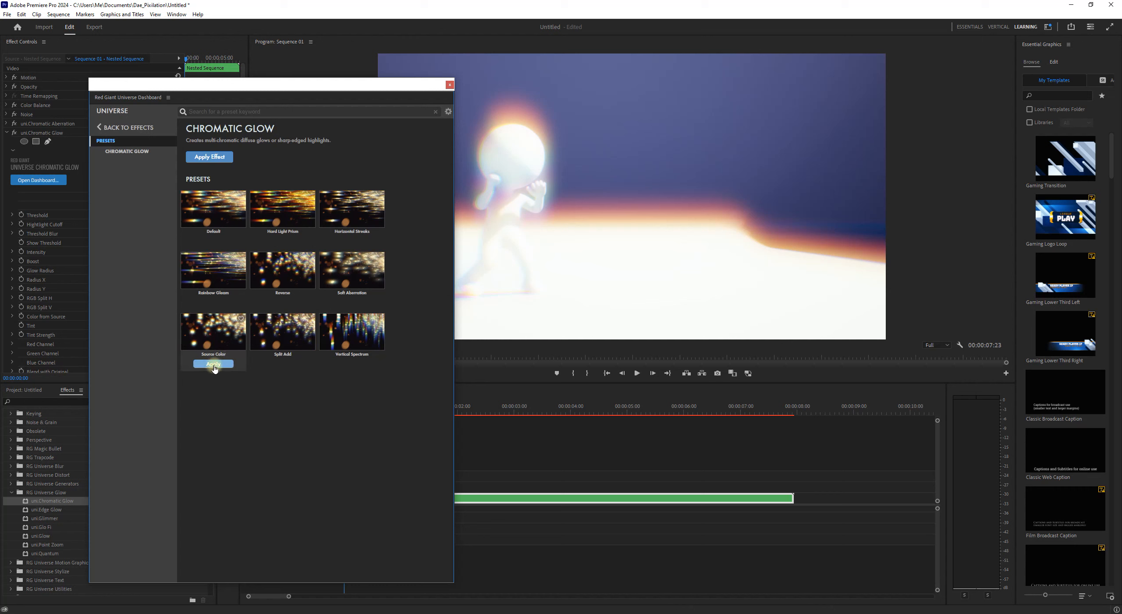
pyautogui.click(213, 365)
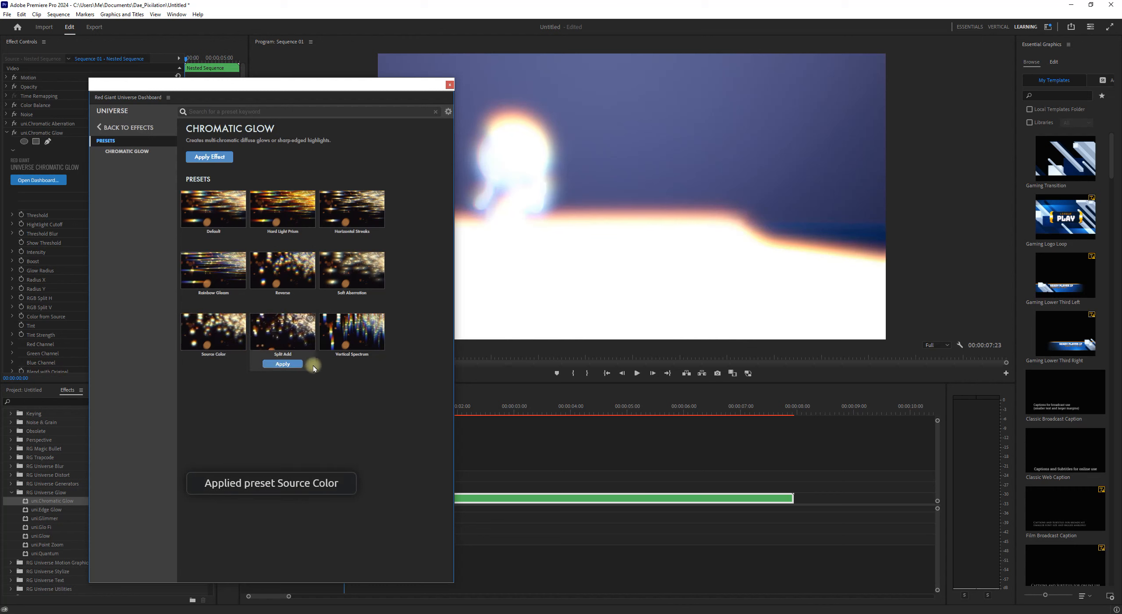
pyautogui.click(355, 364)
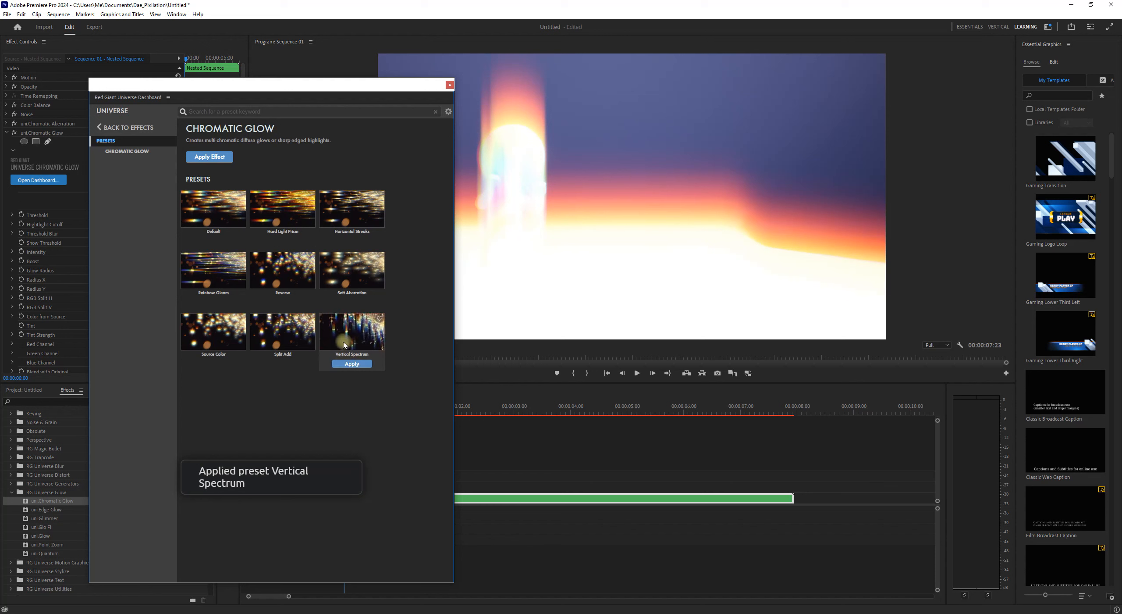
pyautogui.click(351, 301)
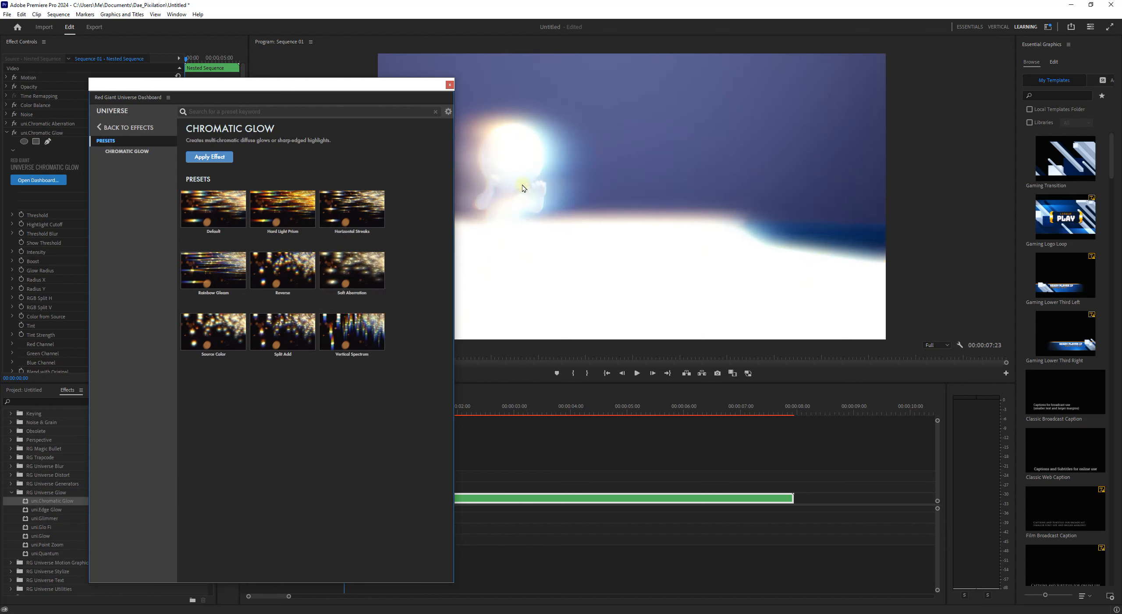
pyautogui.click(283, 302)
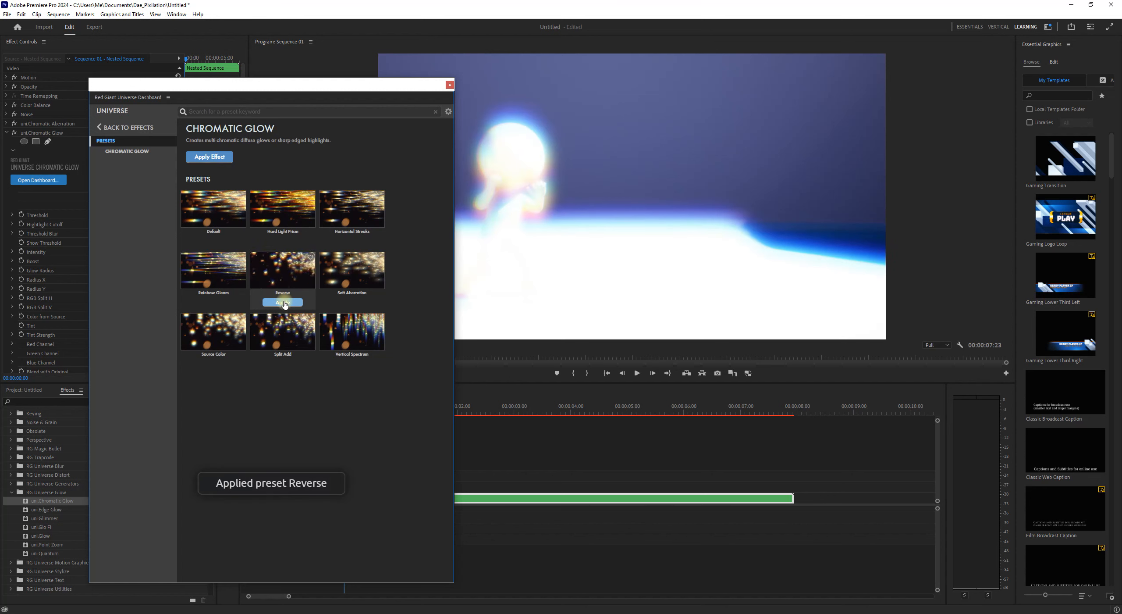
pyautogui.click(219, 302)
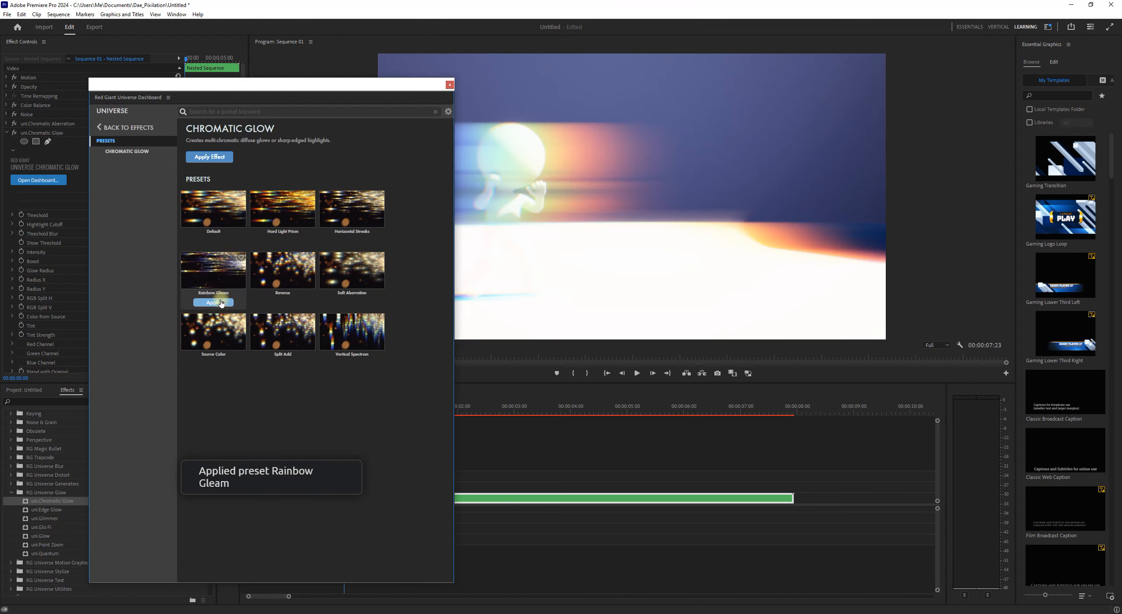
# - Compare the Horizontal Streaks, Hard Light Prism and Default presets, settle on Horizontal Streaks and close the Universe Dashboard
pyautogui.click(352, 241)
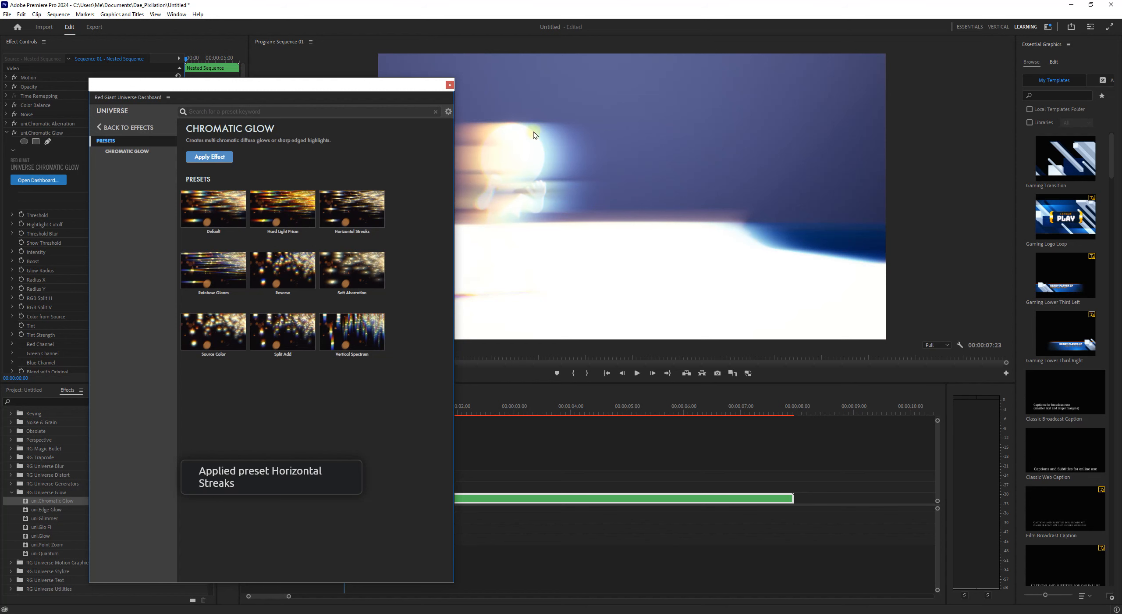
pyautogui.moveTo(333, 87); pyautogui.dragTo(259, 80)
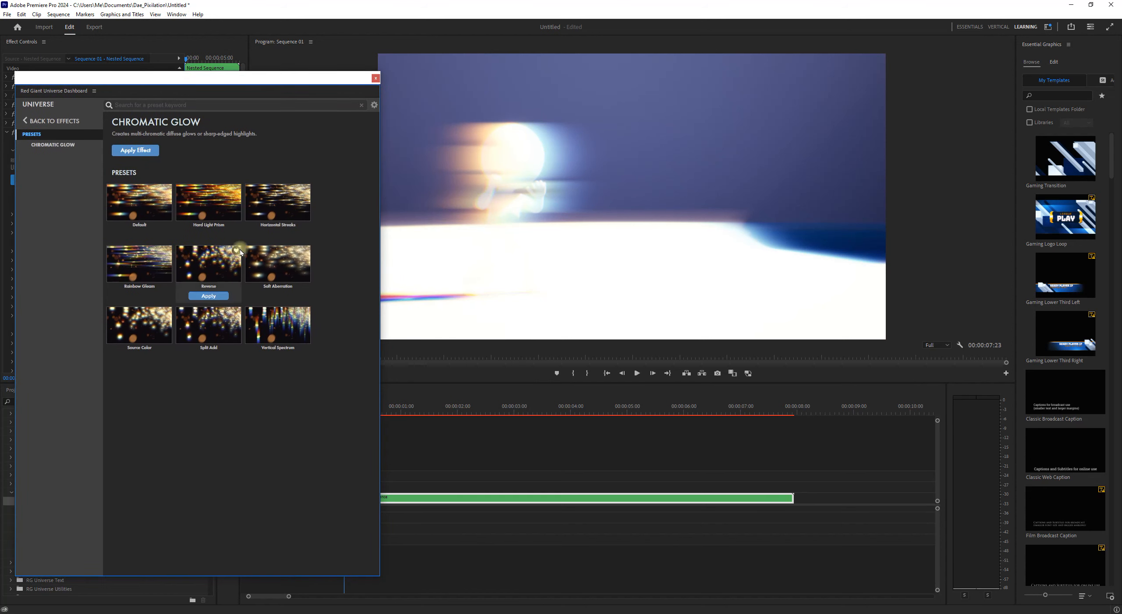
pyautogui.click(216, 234)
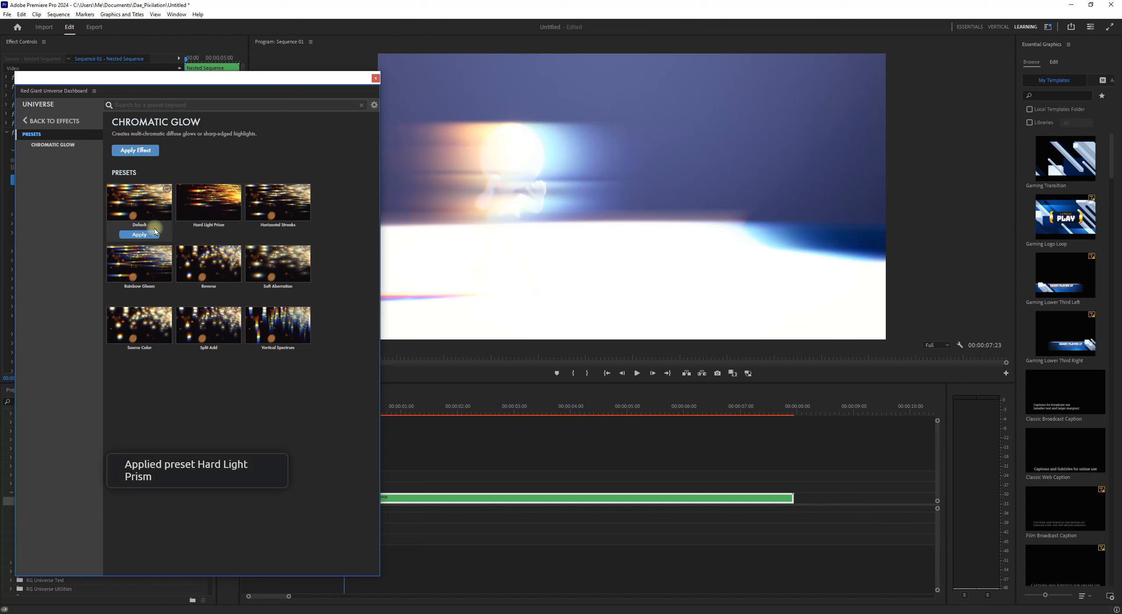
pyautogui.click(145, 234)
pyautogui.click(276, 232)
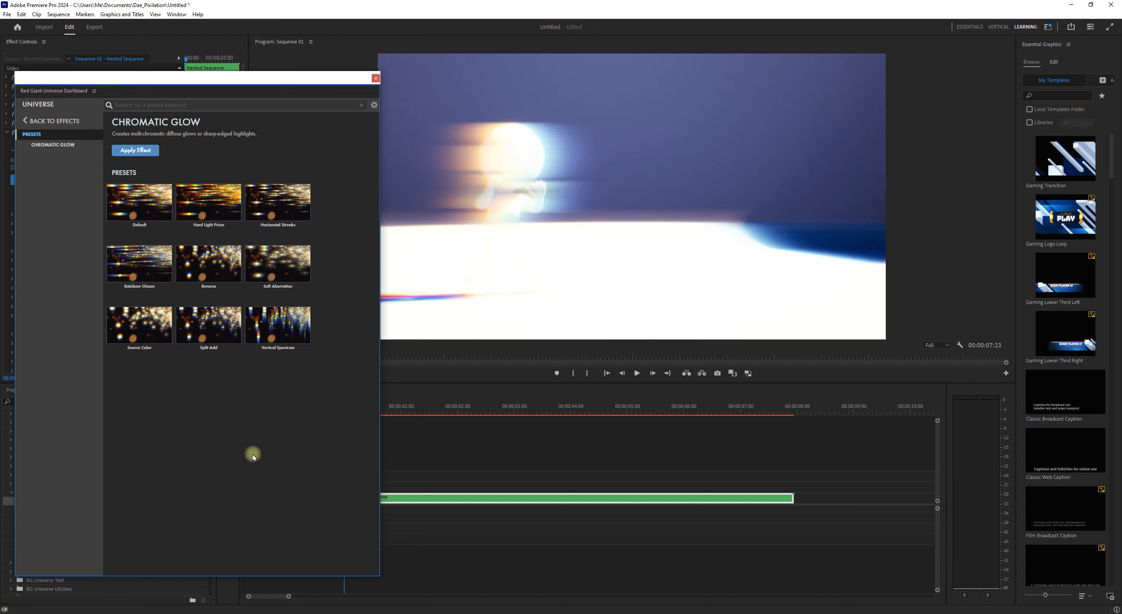
pyautogui.click(376, 78)
# - Try a Chromatic Glow Threshold of 0.40 and undo the change
pyautogui.scroll(-2, 109, 228)
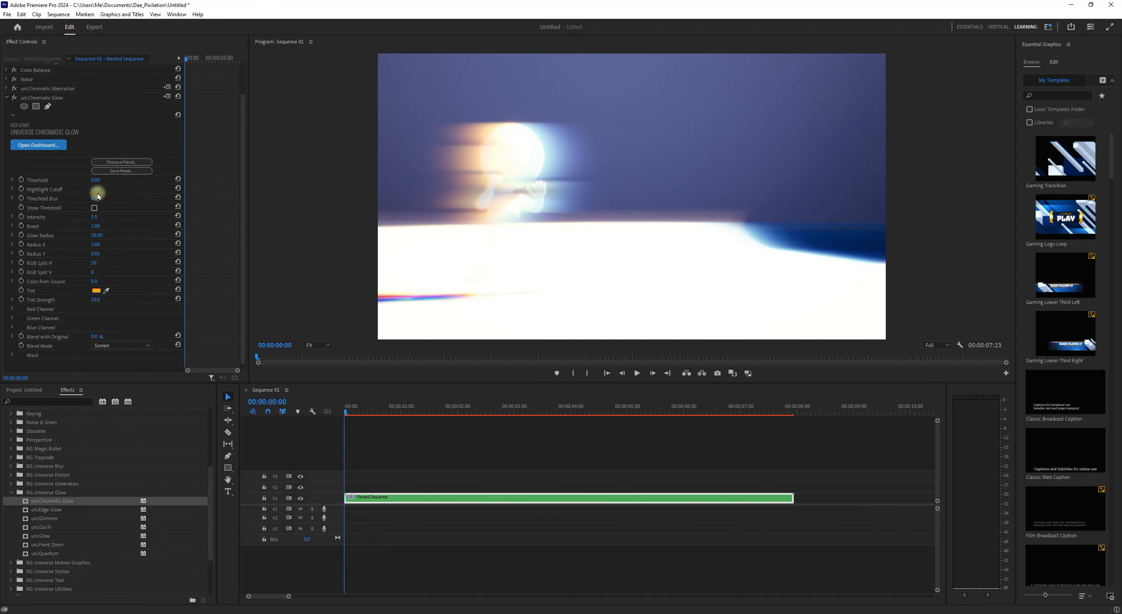
pyautogui.click(95, 180)
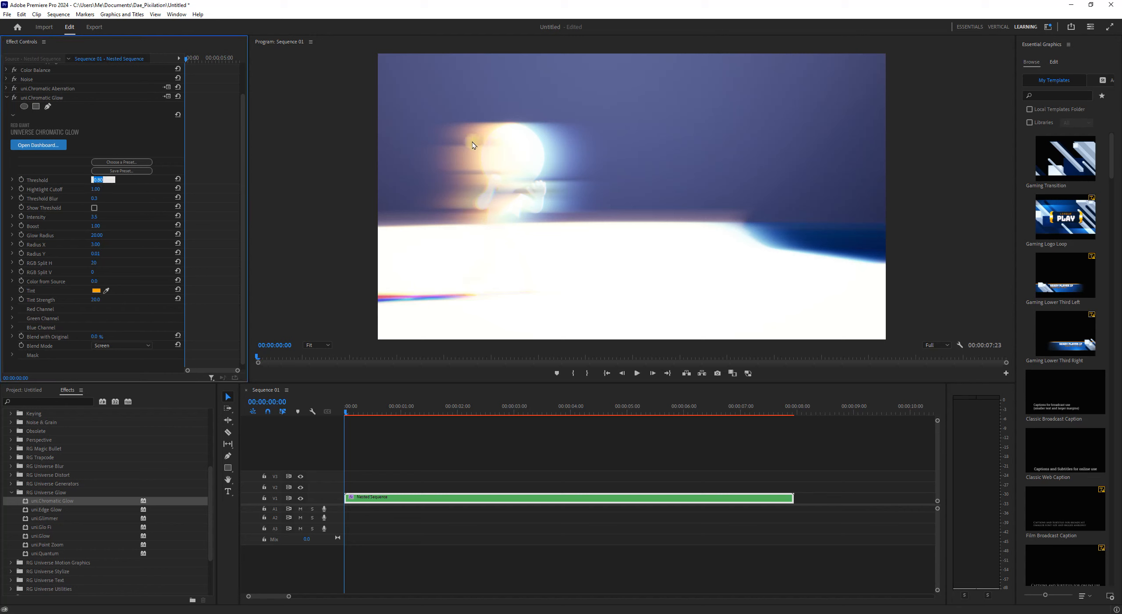
pyautogui.write('4')
pyautogui.press('Return')
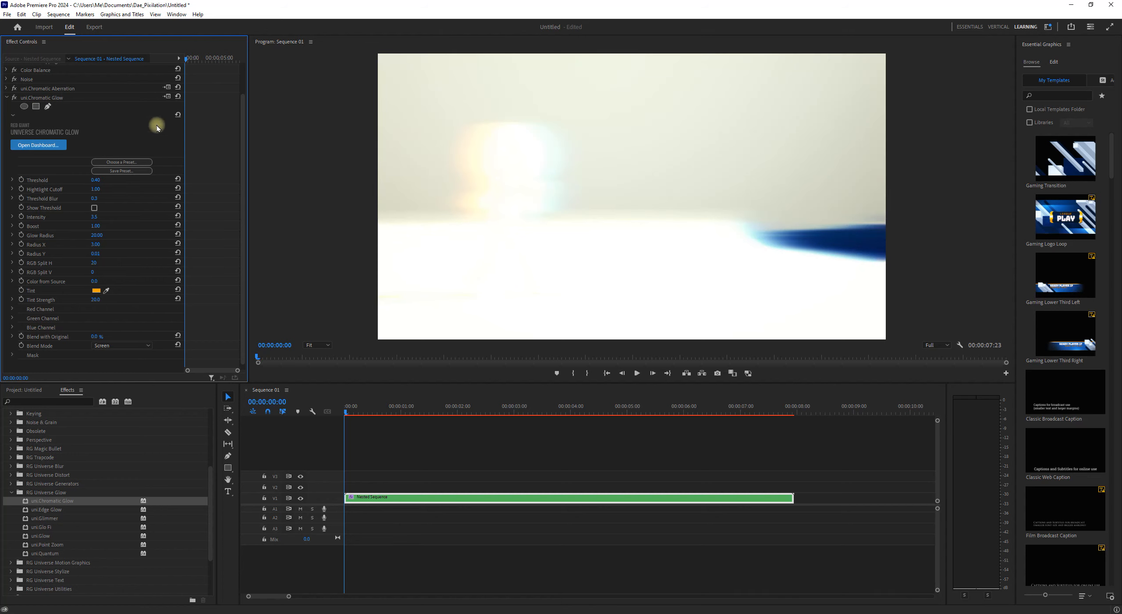
pyautogui.hotkey('ctrl', 'z')
# - Try a Chromatic Glow Threshold of 1.00 together with a Highlight Cutoff of 1.00
pyautogui.click(93, 179)
pyautogui.write('1')
pyautogui.press('Return')
pyautogui.click(95, 180)
pyautogui.press('Return')
pyautogui.click(105, 189)
pyautogui.write('1')
pyautogui.press('Return')
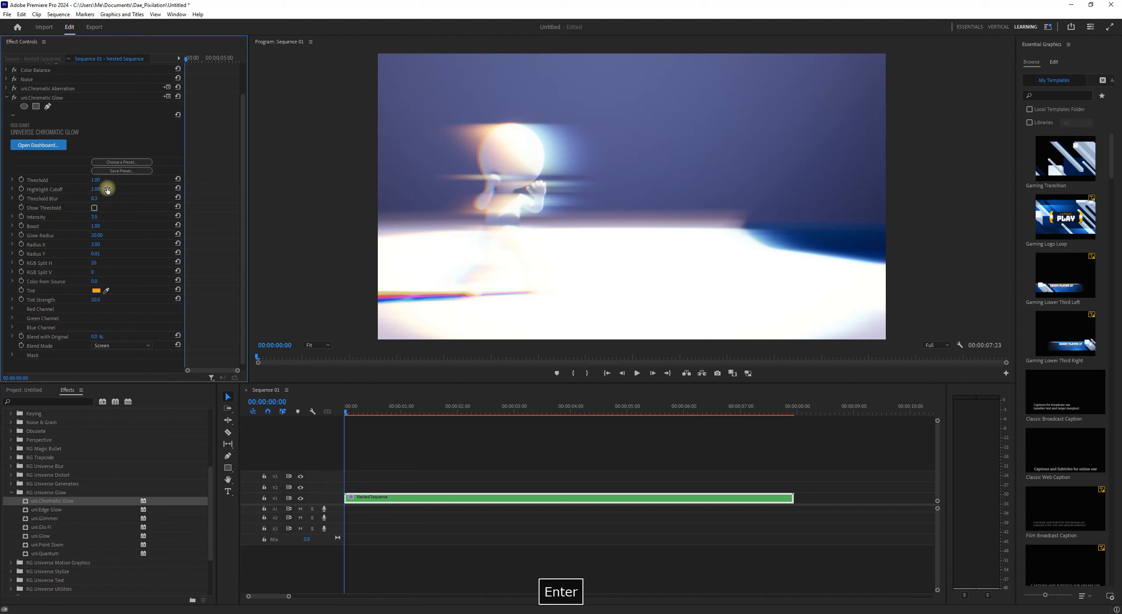
# - Try a Threshold of 0.75 and undo the Threshold changes back to the Horizontal Streaks preset's settings
pyautogui.click(99, 180)
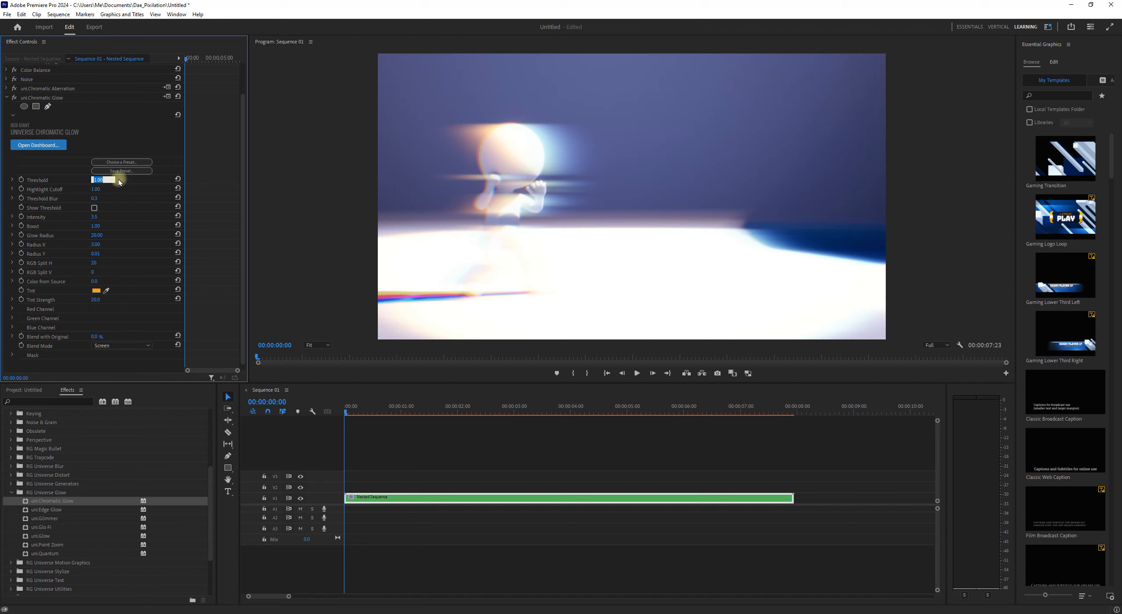
pyautogui.write('.75')
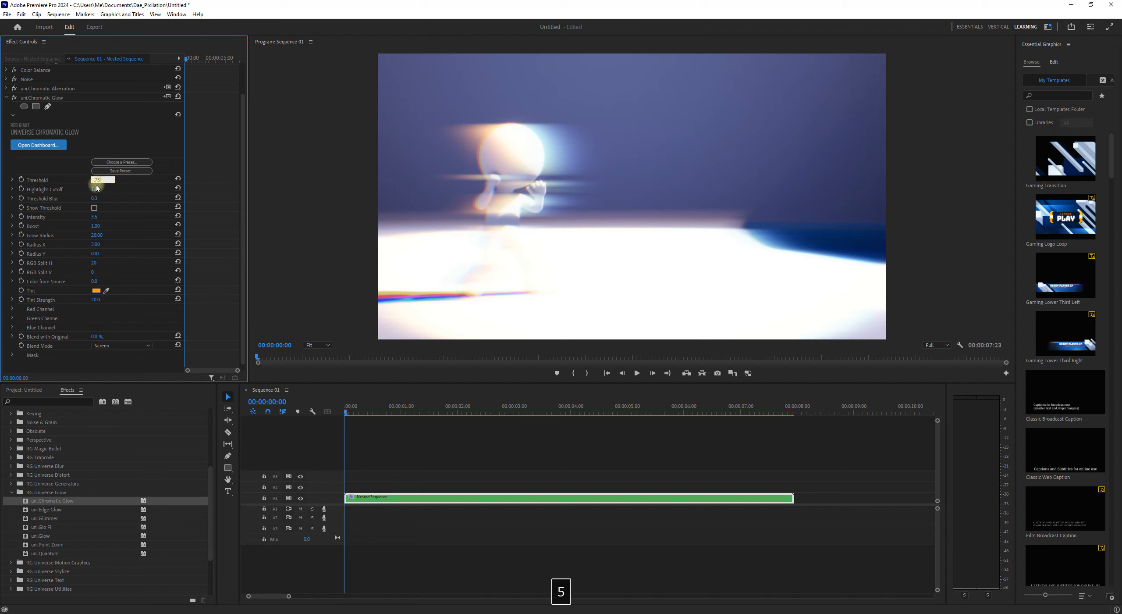
pyautogui.press('Return')
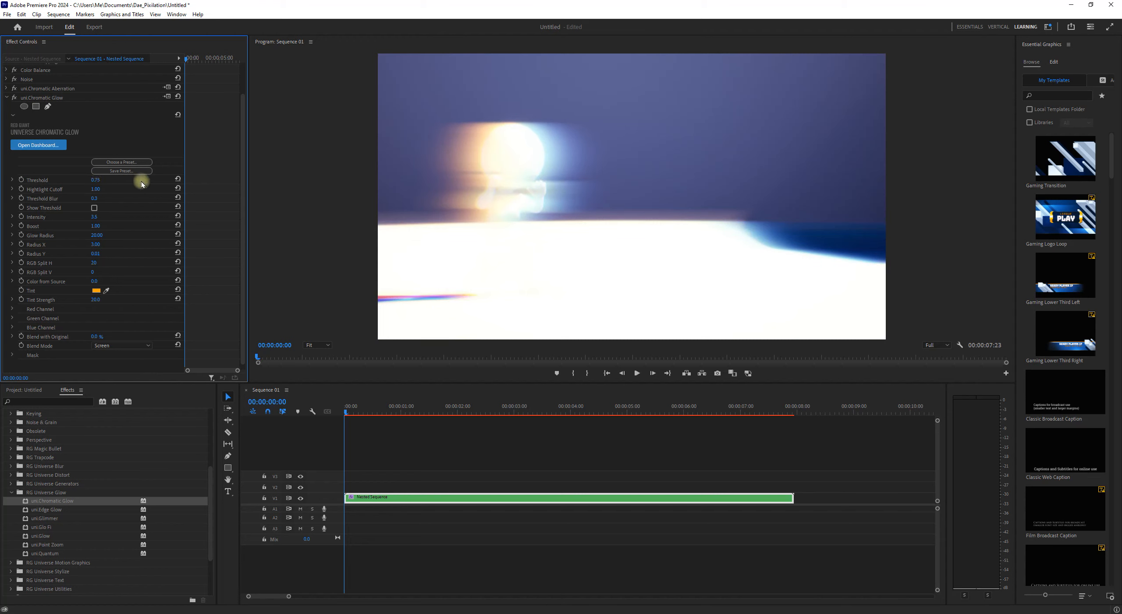
pyautogui.hotkey('ctrl', 'z')
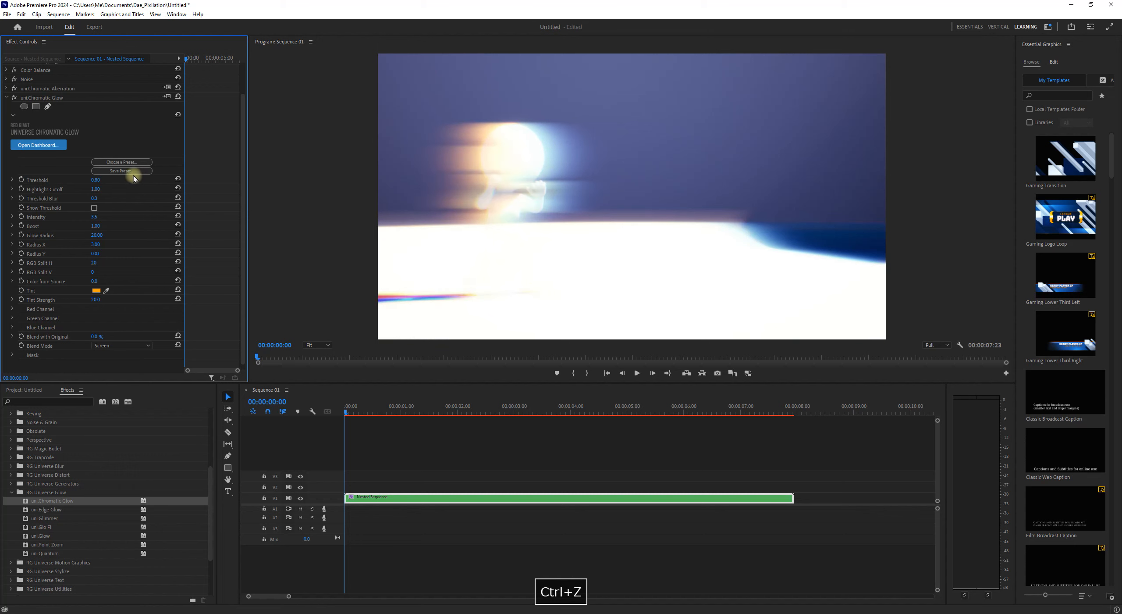
pyautogui.hotkey('ctrl', 'z')
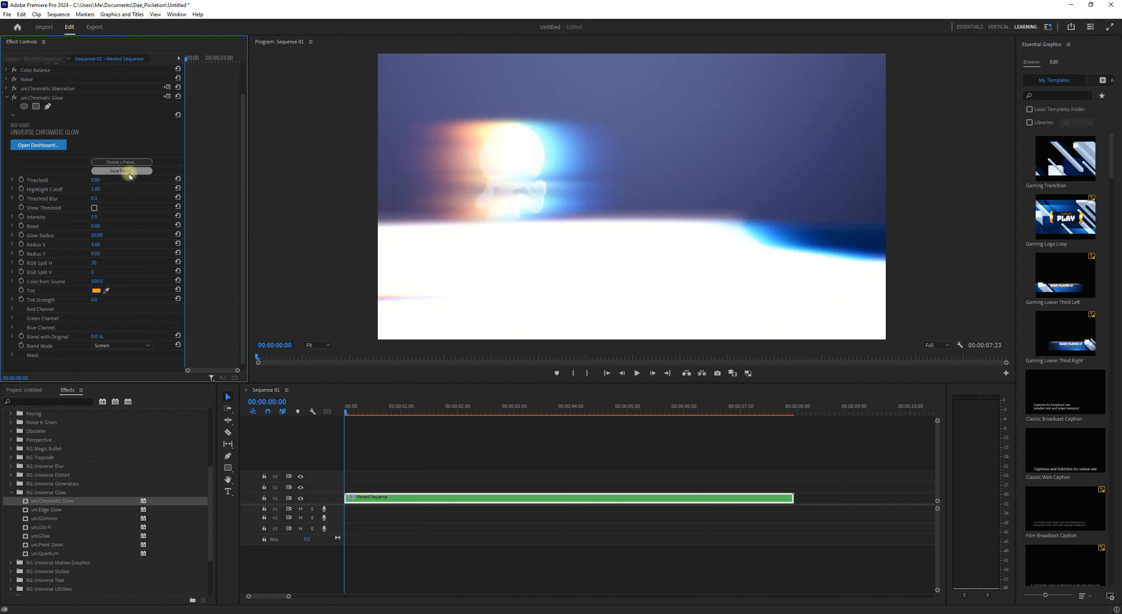
pyautogui.hotkey('ctrl', 'shift', 'z')
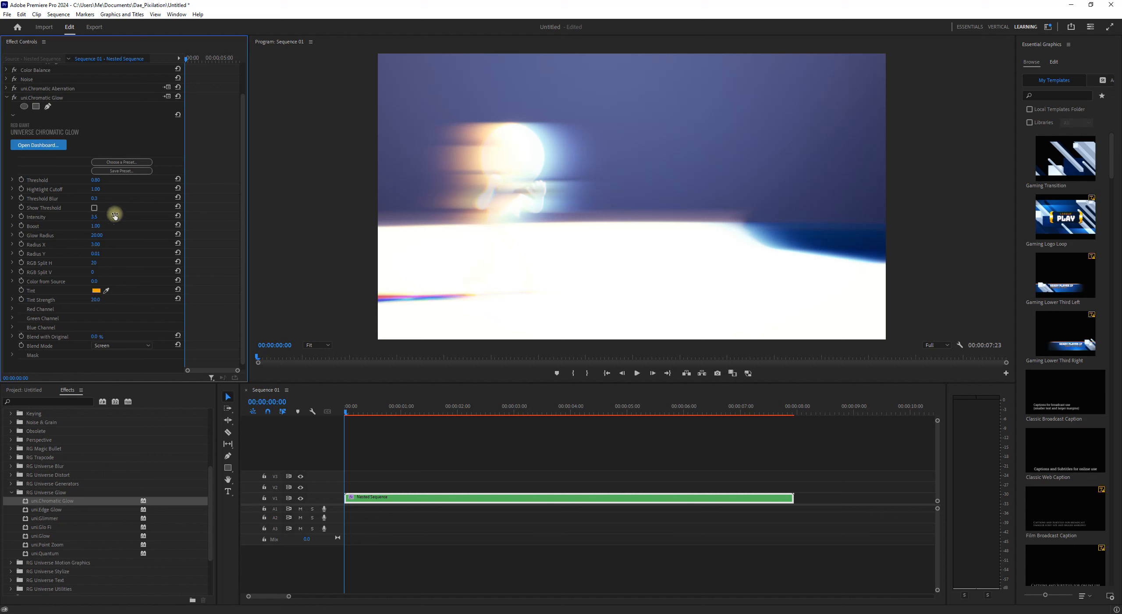
# - Set the Intensity of the Chromatic Glow effect to 1.0
pyautogui.click(94, 217)
pyautogui.write('1')
pyautogui.press('Return')
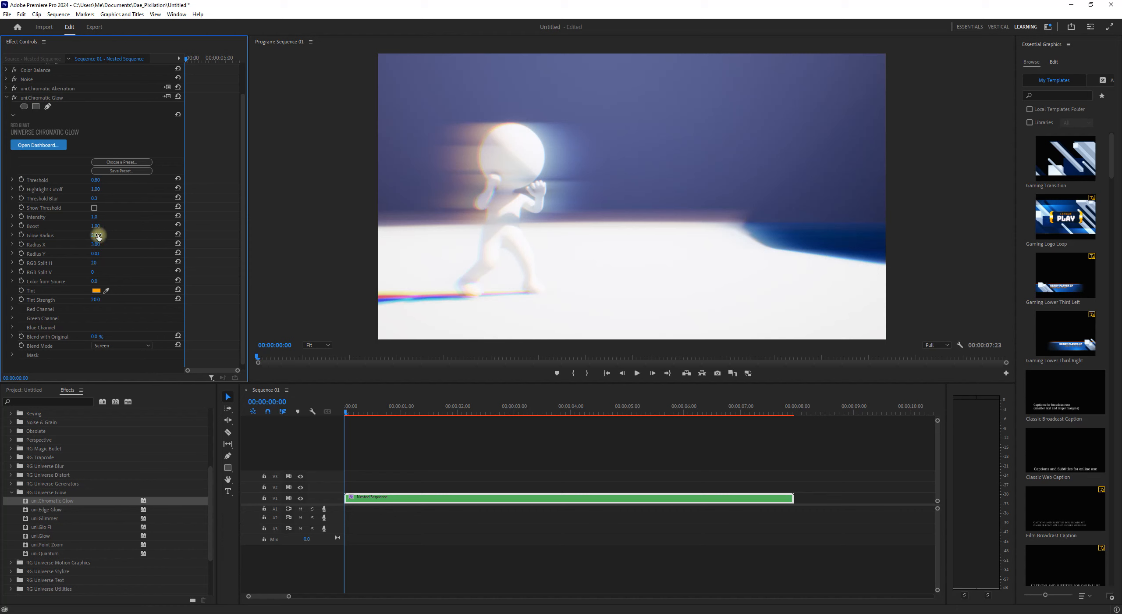
# - Try a Chromatic Glow Glow Radius of 10 and 5, and settle on 1.00
pyautogui.write('10')
pyautogui.press('Return')
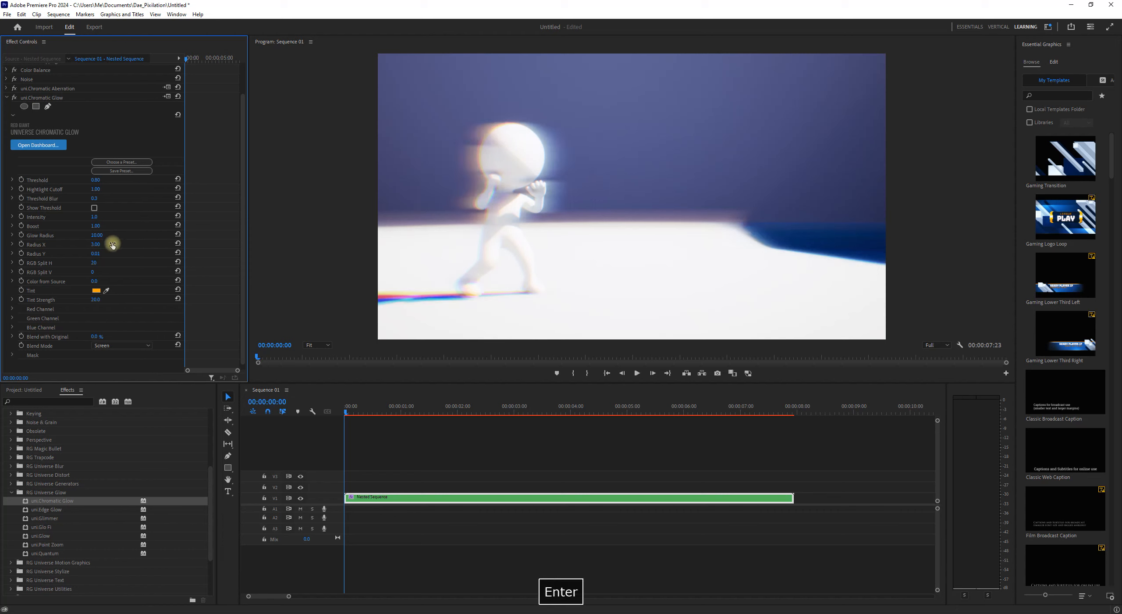
pyautogui.write('5')
pyautogui.press('Return')
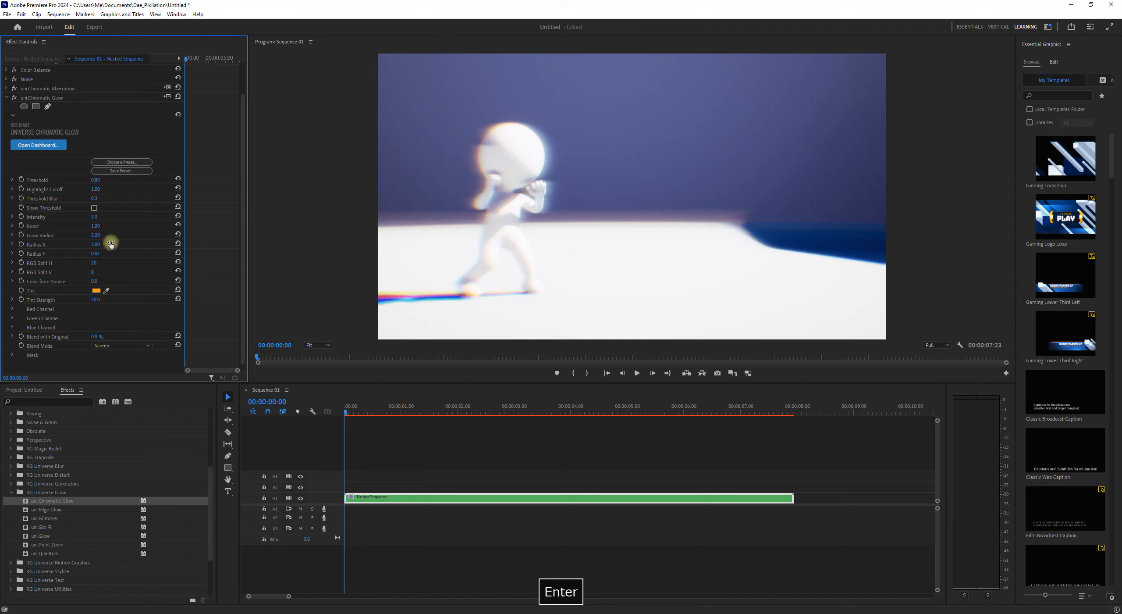
pyautogui.click(103, 237)
pyautogui.write('1')
pyautogui.press('Return')
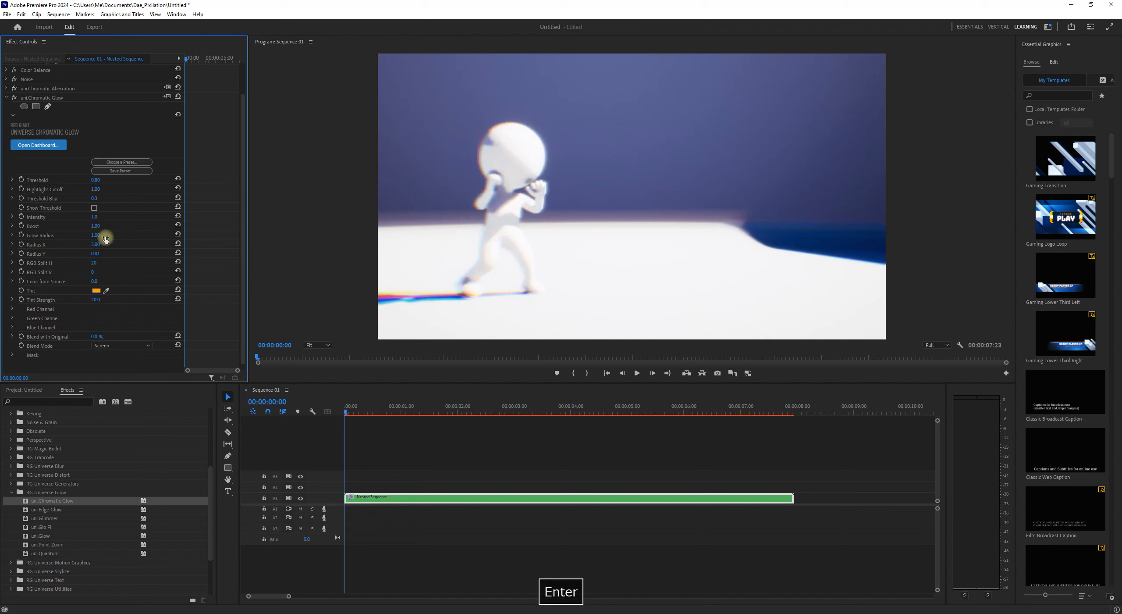
# - Try a Chromatic Glow Glow Radius of 2 and 3, and settle on 5.00
pyautogui.click(103, 237)
pyautogui.write('2')
pyautogui.press('Return')
pyautogui.click(101, 235)
pyautogui.write('3')
pyautogui.press('Return')
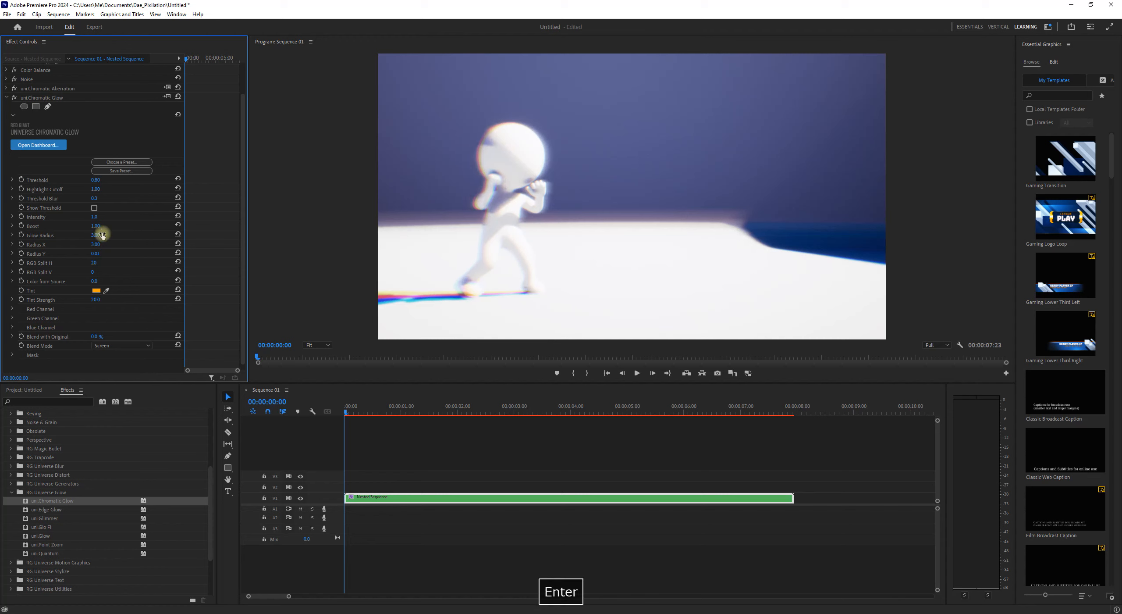
pyautogui.click(102, 235)
pyautogui.write('5')
pyautogui.press('Return')
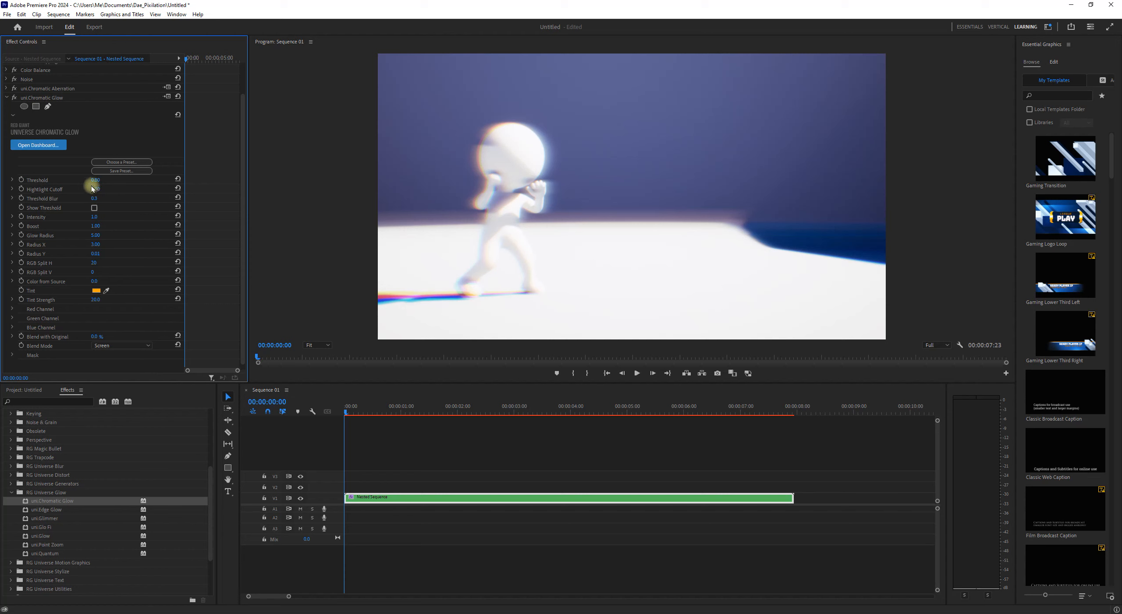
# - Lower the Highlight Cutoff of the Chromatic Glow effect to 0.64
pyautogui.click(12, 189)
pyautogui.click(82, 205)
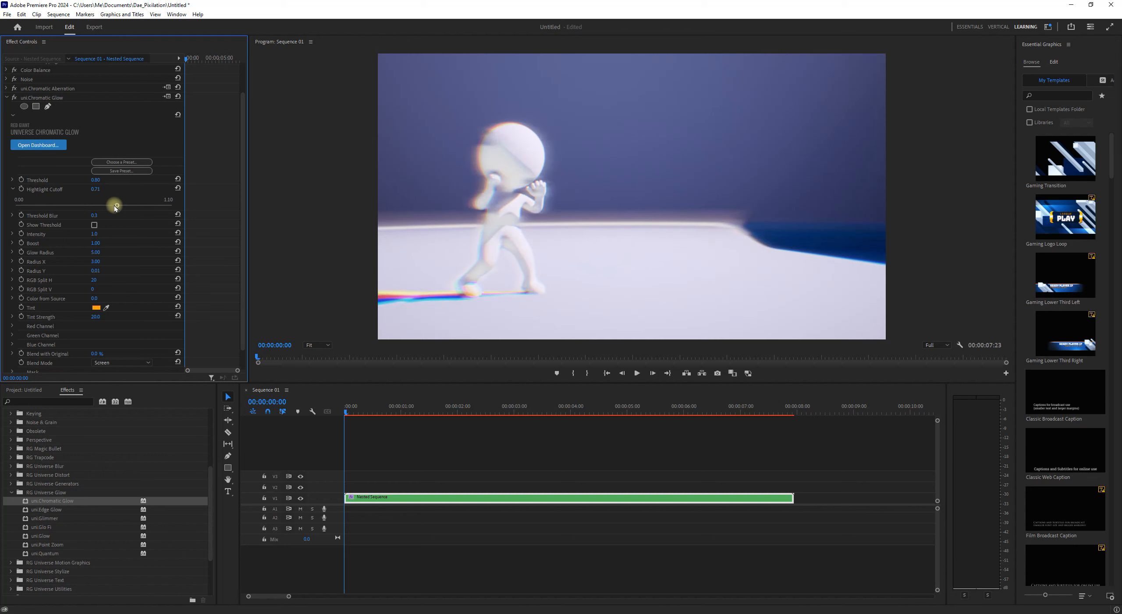
pyautogui.moveTo(105, 203); pyautogui.dragTo(106, 203)
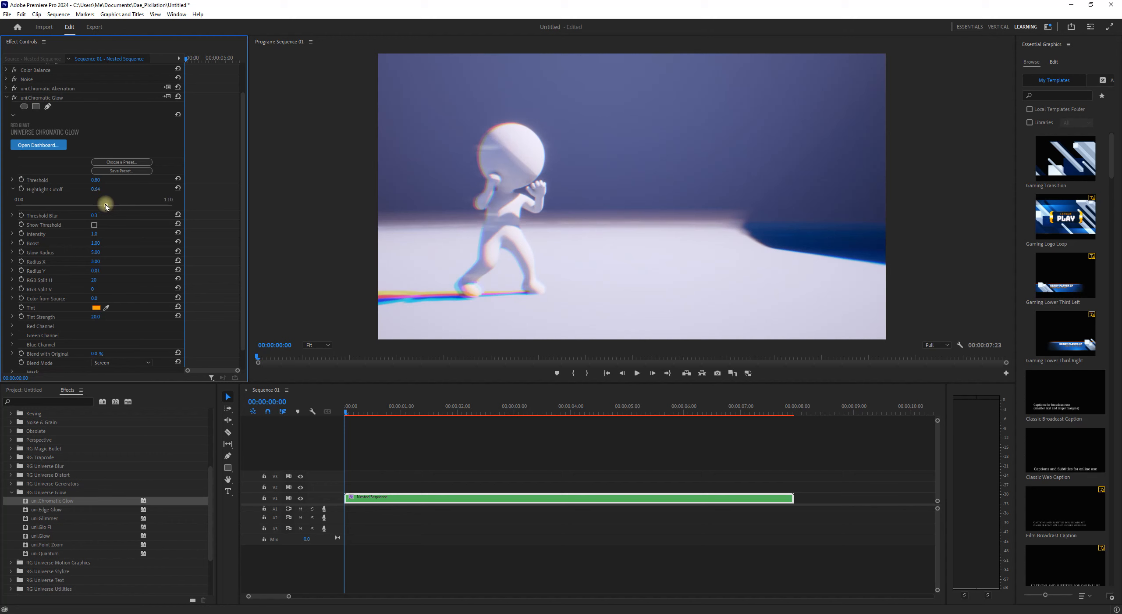
# - Scrub through the nested sequence to check the glow at several moments, ending at 00:00:01:12
pyautogui.click(559, 409)
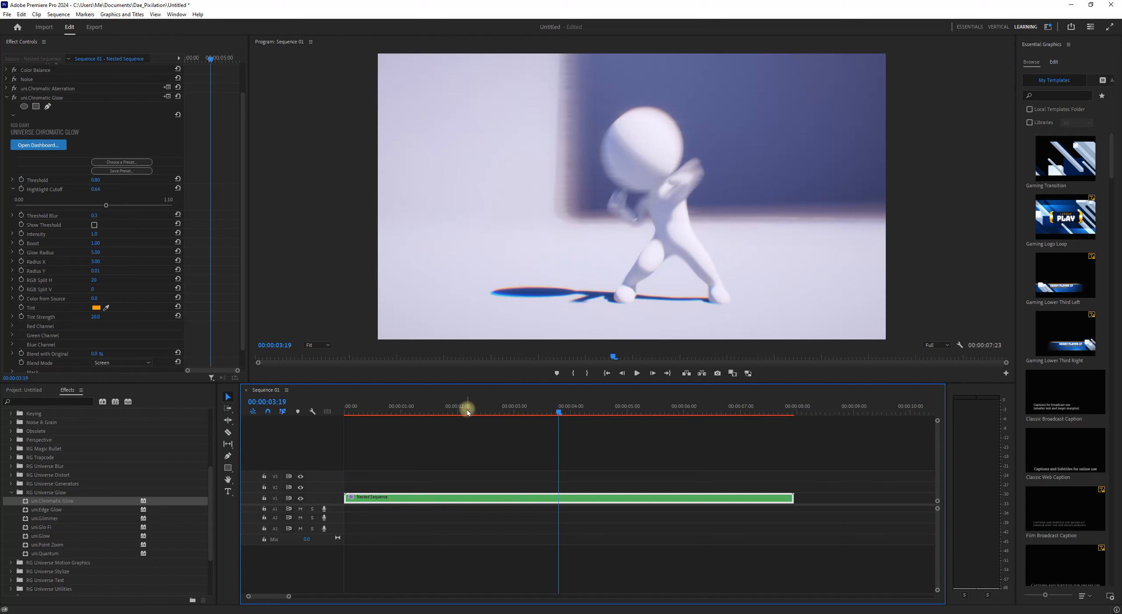
pyautogui.click(466, 410)
pyautogui.click(422, 410)
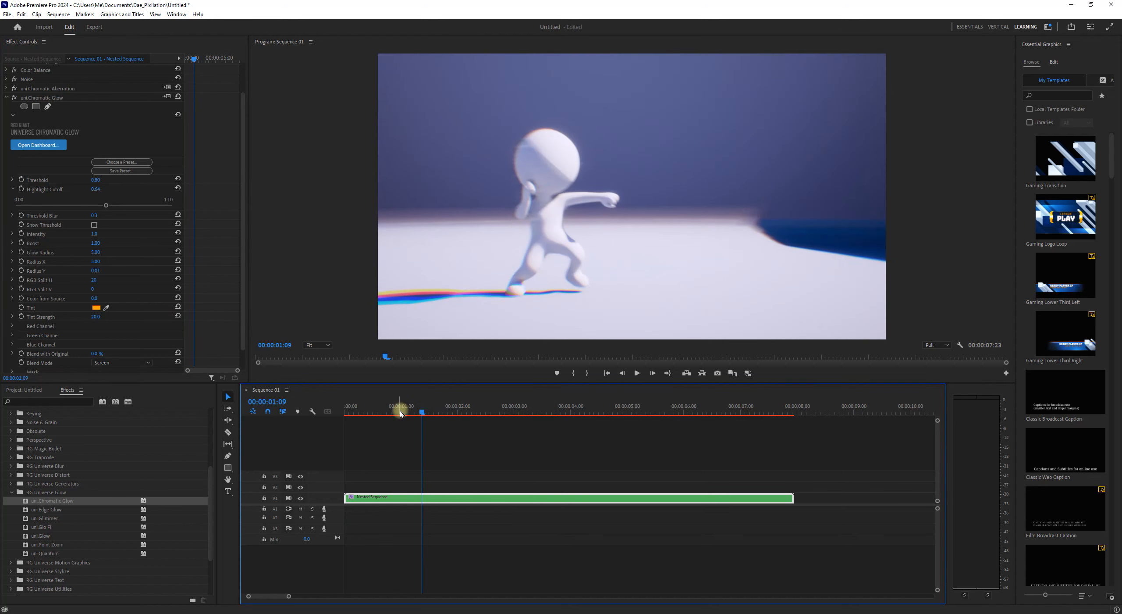
pyautogui.click(396, 410)
pyautogui.click(362, 406)
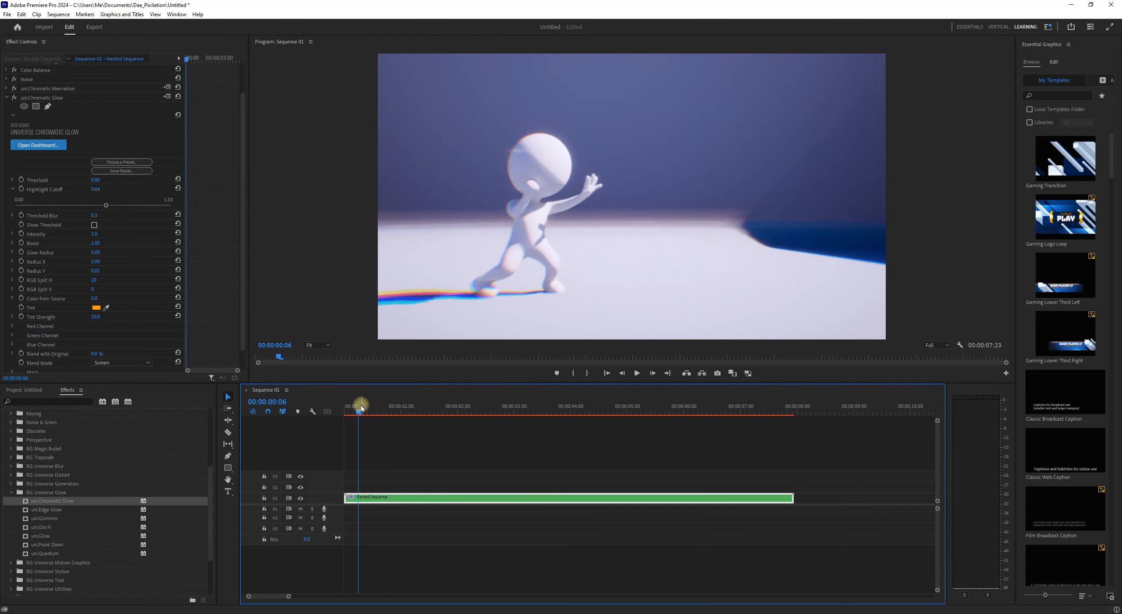
pyautogui.click(341, 409)
pyautogui.moveTo(376, 409); pyautogui.dragTo(430, 409)
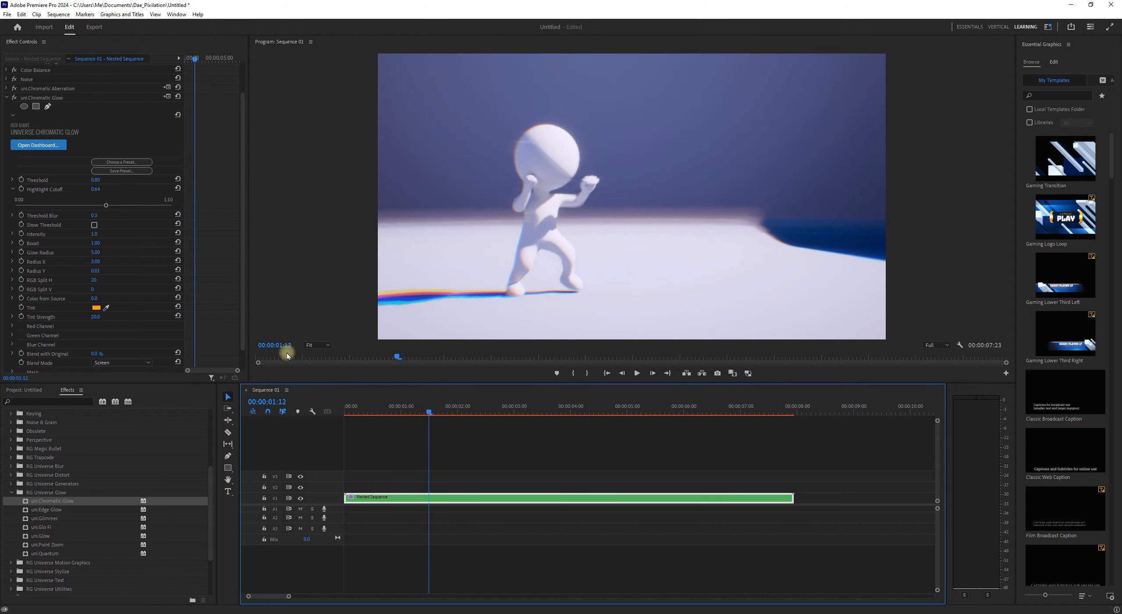
# - Set the Chromatic Glow Highlight Cutoff to about 0.71 and its Intensity to 0.5
pyautogui.moveTo(114, 206); pyautogui.dragTo(116, 206)
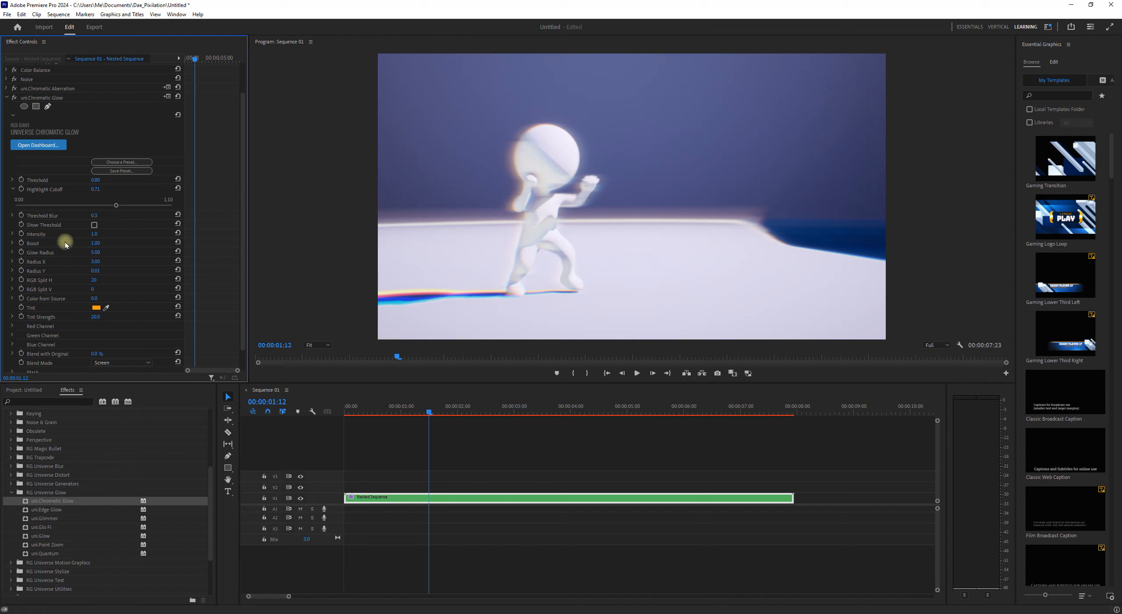
pyautogui.click(12, 234)
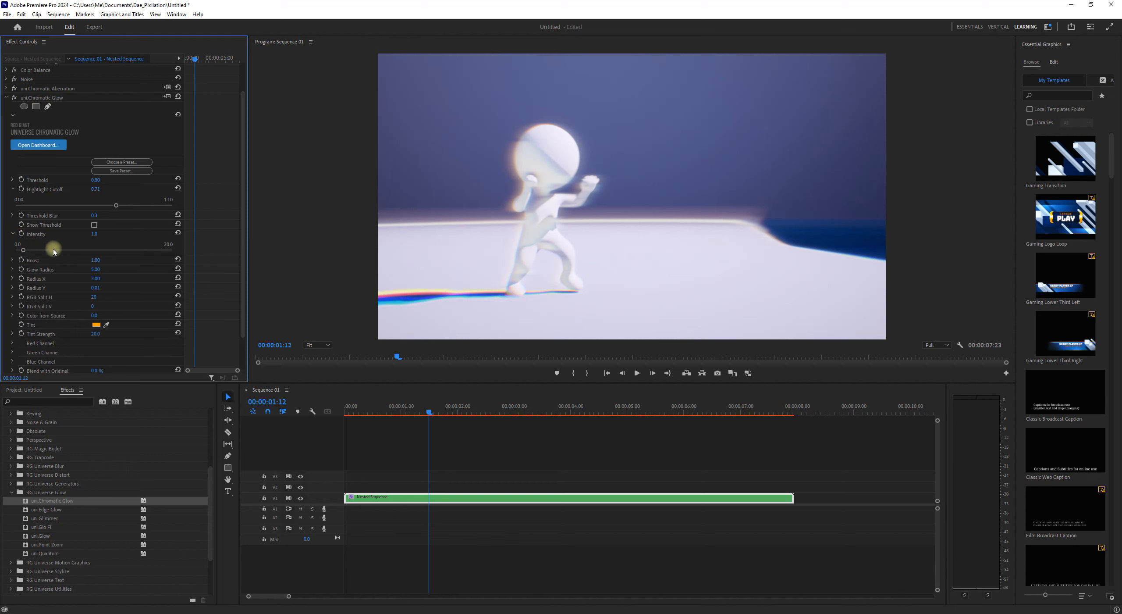
pyautogui.click(92, 235)
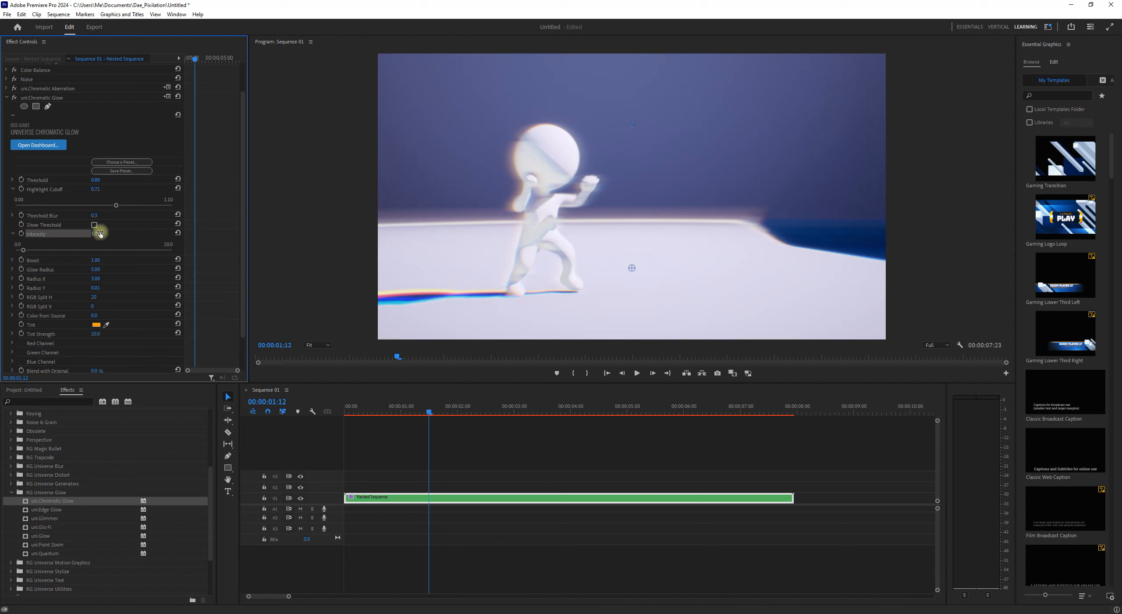
pyautogui.write('0.5')
pyautogui.press('Return')
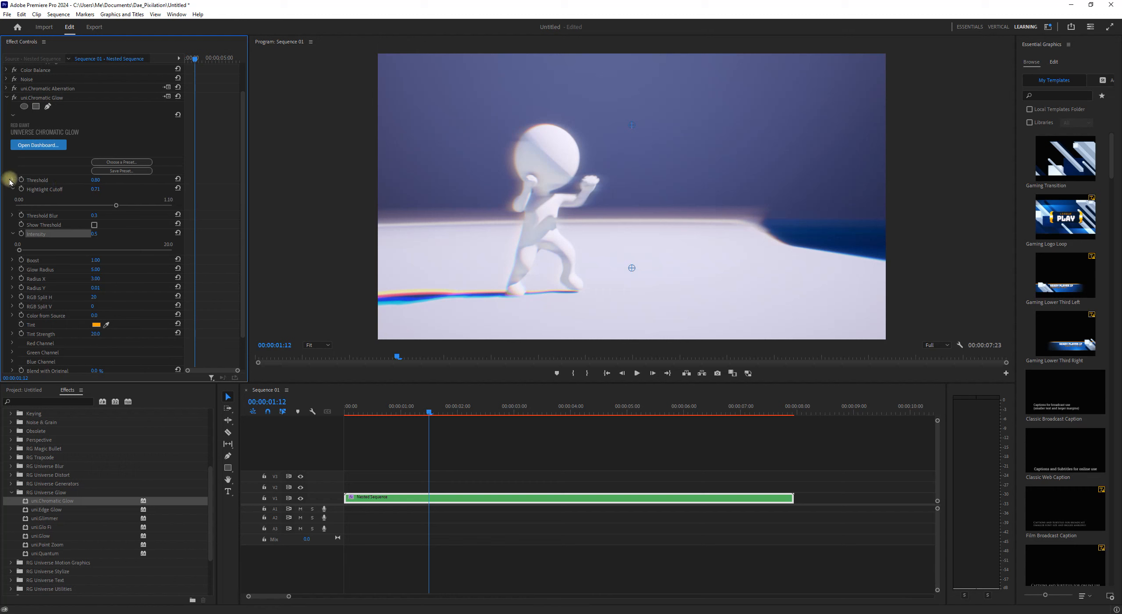
# - Set the Chromatic Glow Boost to 0.50 and its Glow Radius to 2.00
pyautogui.click(13, 260)
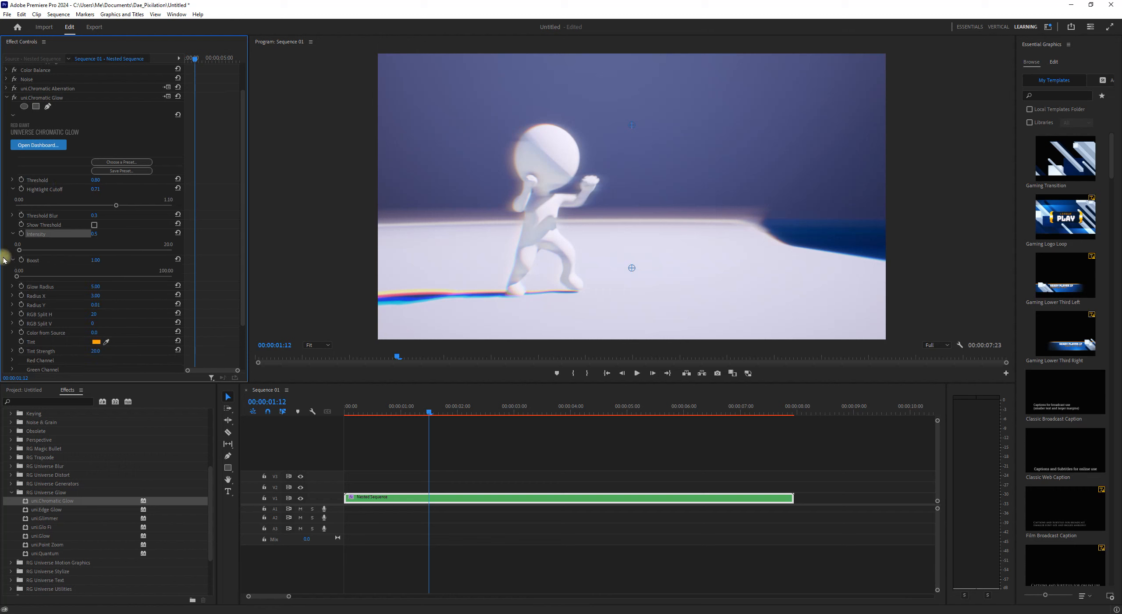
pyautogui.click(95, 260)
pyautogui.write('.5')
pyautogui.press('Return')
pyautogui.click(12, 286)
pyautogui.write('2')
pyautogui.press('Return')
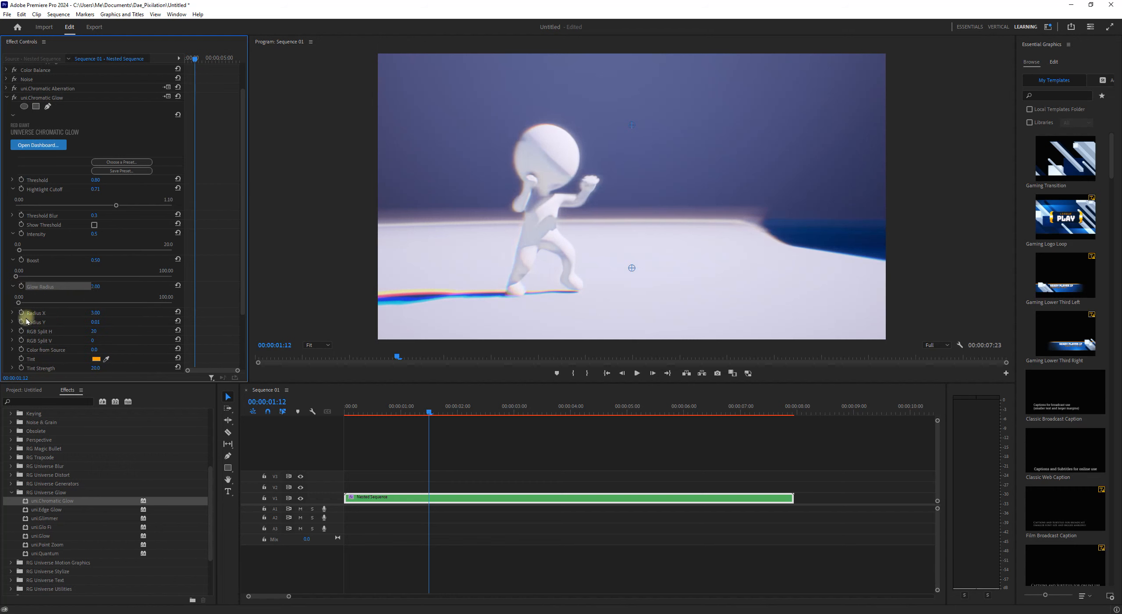
# - Try a Blend with Original of 20% for the Chromatic Glow effect and settle on 50%
pyautogui.scroll(-1, 107, 338)
pyautogui.scroll(-1, 103, 336)
pyautogui.press('Return')
pyautogui.click(95, 333)
pyautogui.write('20')
pyautogui.press('Return')
pyautogui.scroll(-2, 133, 331)
pyautogui.click(96, 331)
pyautogui.write('50')
pyautogui.press('Return')
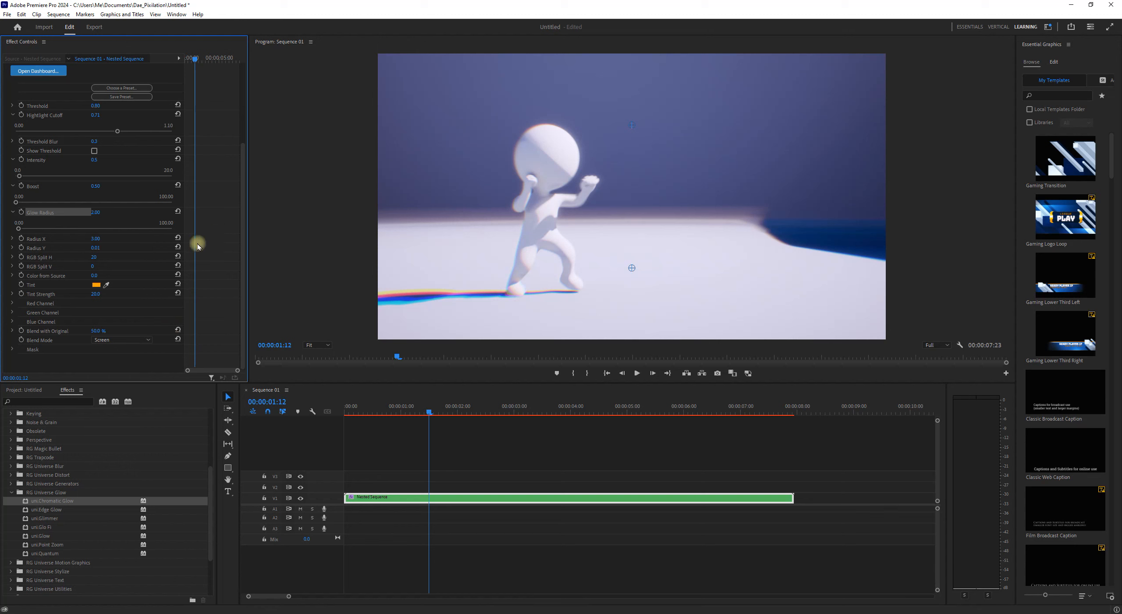
# - Compare the frame with Chromatic Glow switched off and on, and collapse the effect's settings
pyautogui.scroll(5, 75, 248)
pyautogui.click(14, 120)
pyautogui.click(14, 120)
pyautogui.click(7, 119)
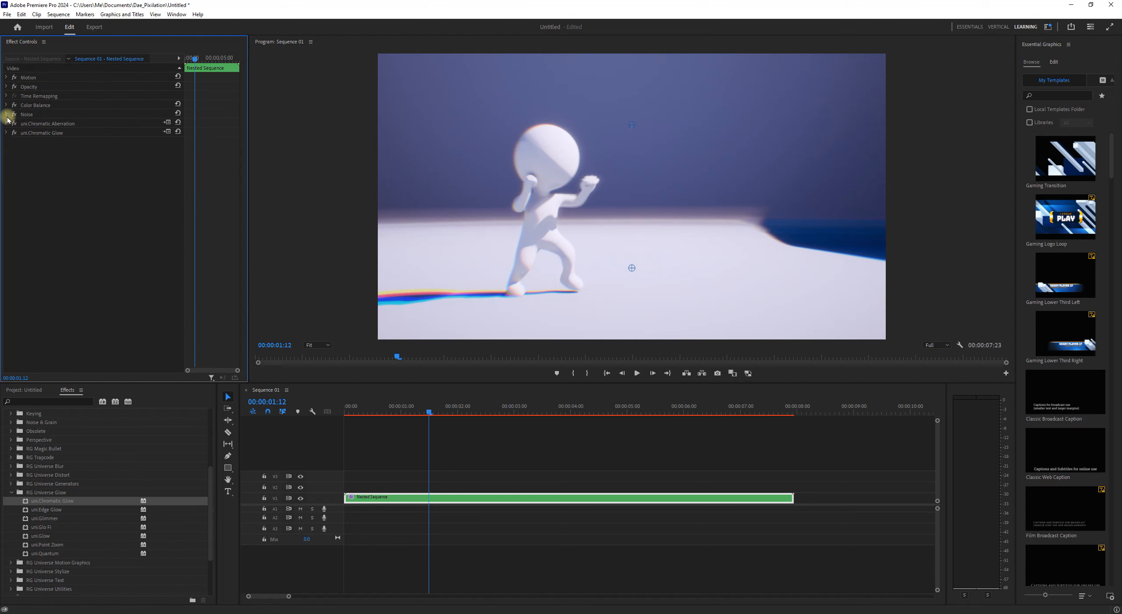
pyautogui.click(14, 132)
pyautogui.click(14, 132)
pyautogui.click(3, 133)
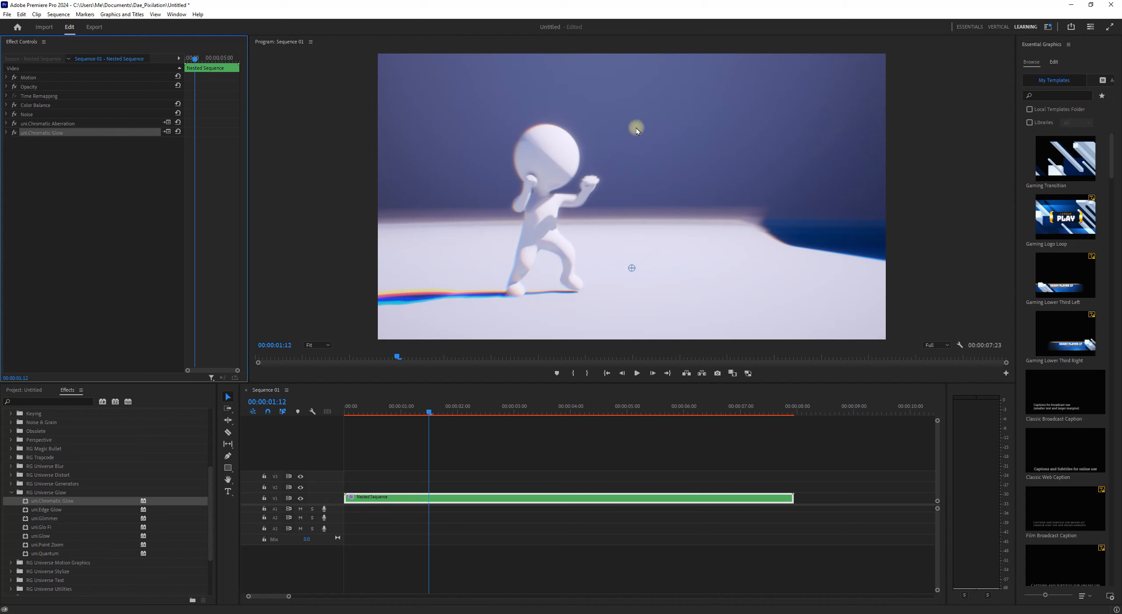
# - Reposition the Chromatic Glow control points in the frame and set Blend with Original to 0%
pyautogui.click(631, 268)
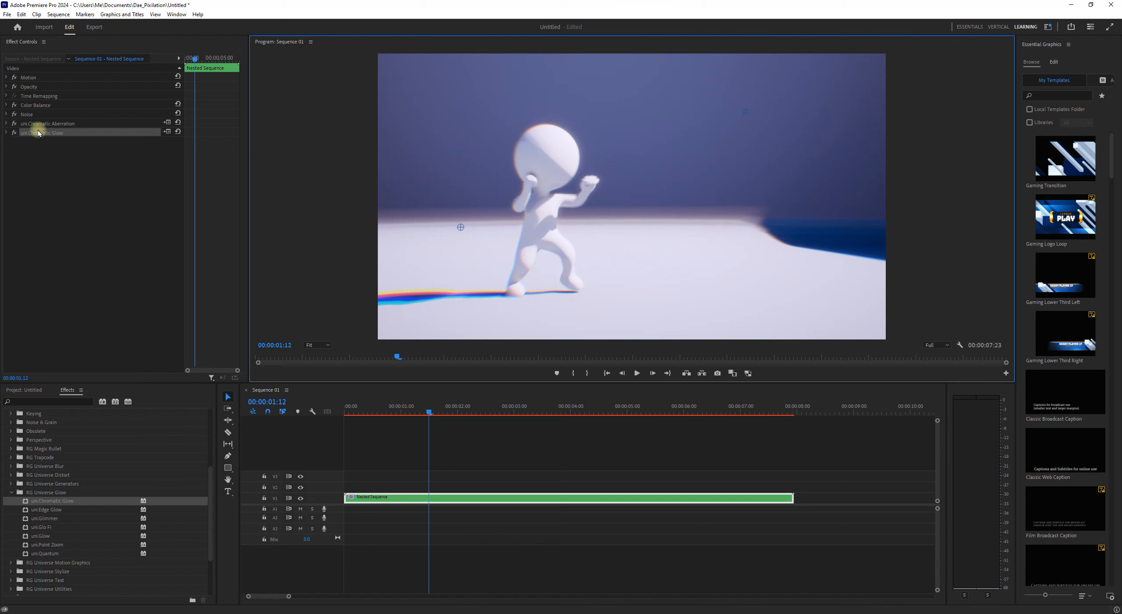
pyautogui.click(6, 132)
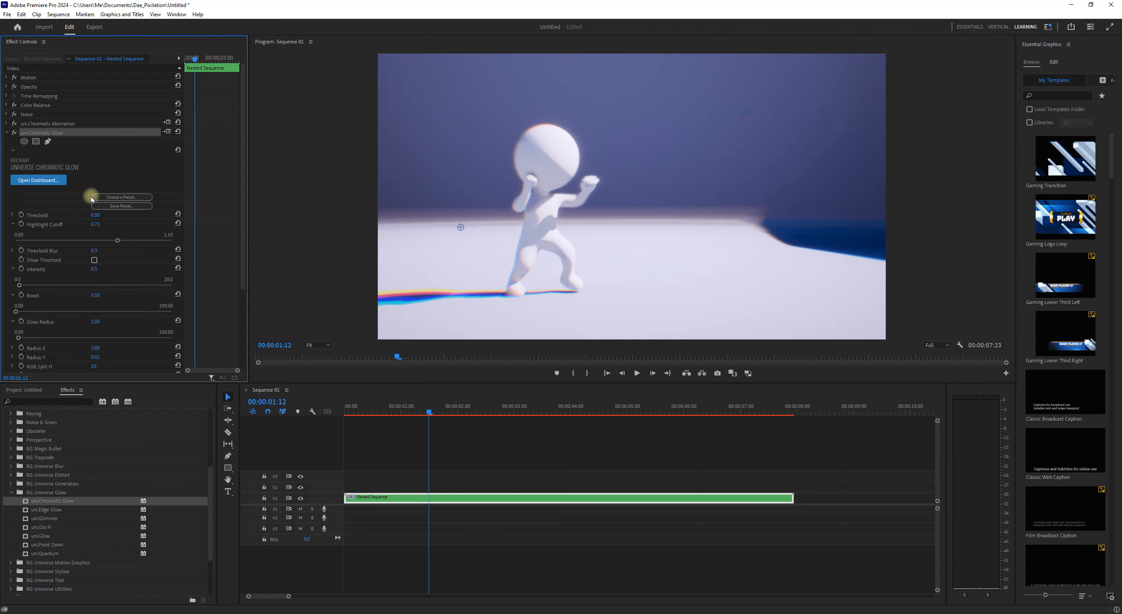
pyautogui.scroll(-5, 115, 293)
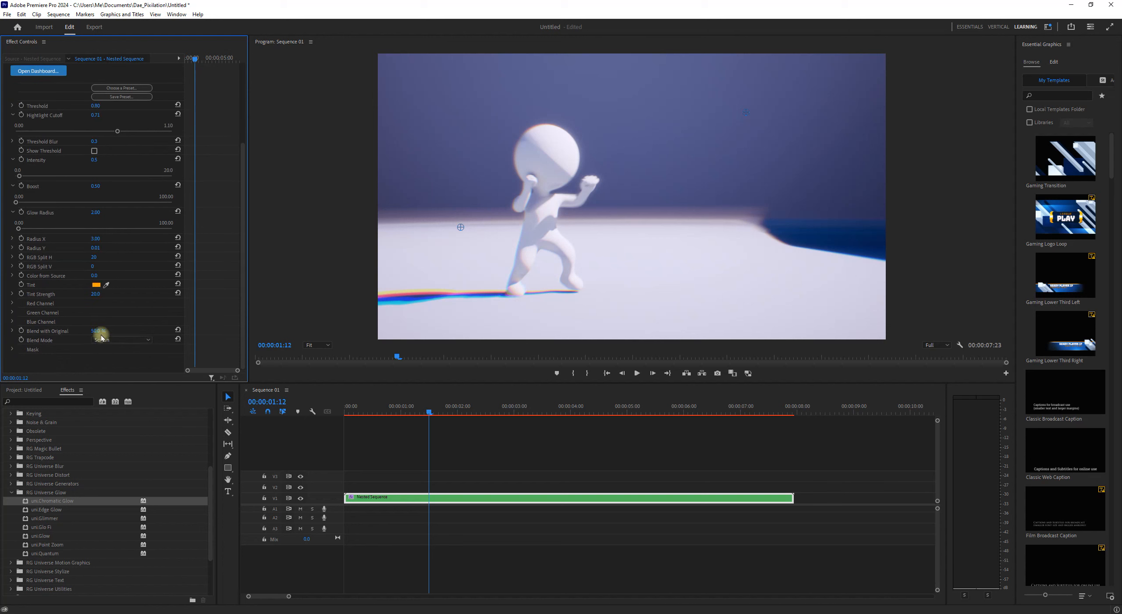
pyautogui.moveTo(99, 333)
pyautogui.mouseDown()
pyautogui.moveTo(388, 326)
pyautogui.moveTo(78, 308)
pyautogui.moveTo(103, 329)
pyautogui.mouseUp()
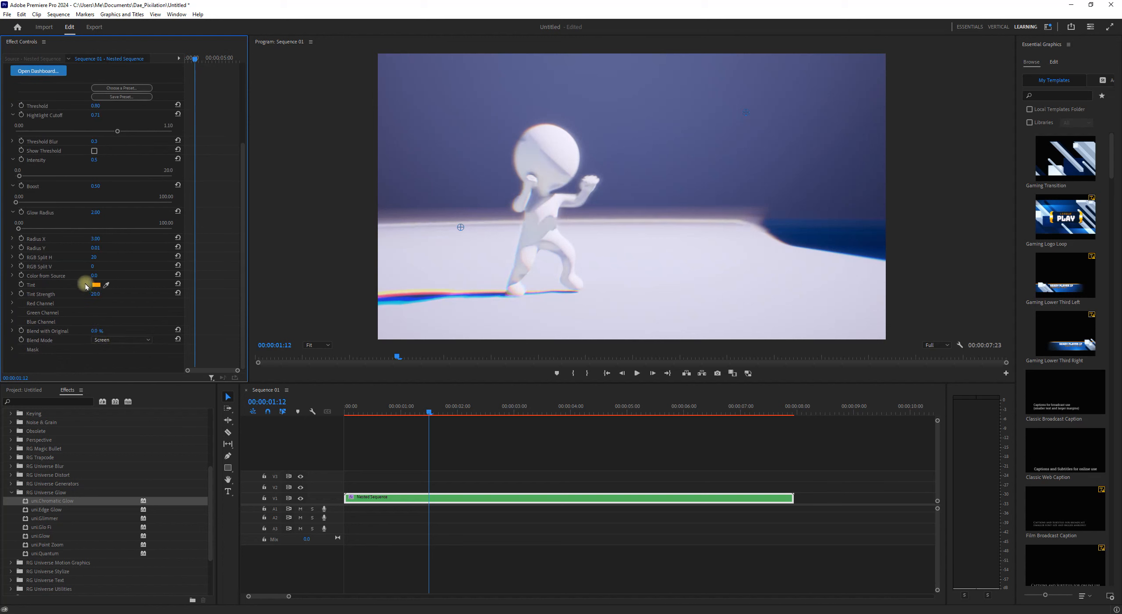
# - Raise the Radius X of the Chromatic Glow effect to about 17
pyautogui.scroll(5, 141, 145)
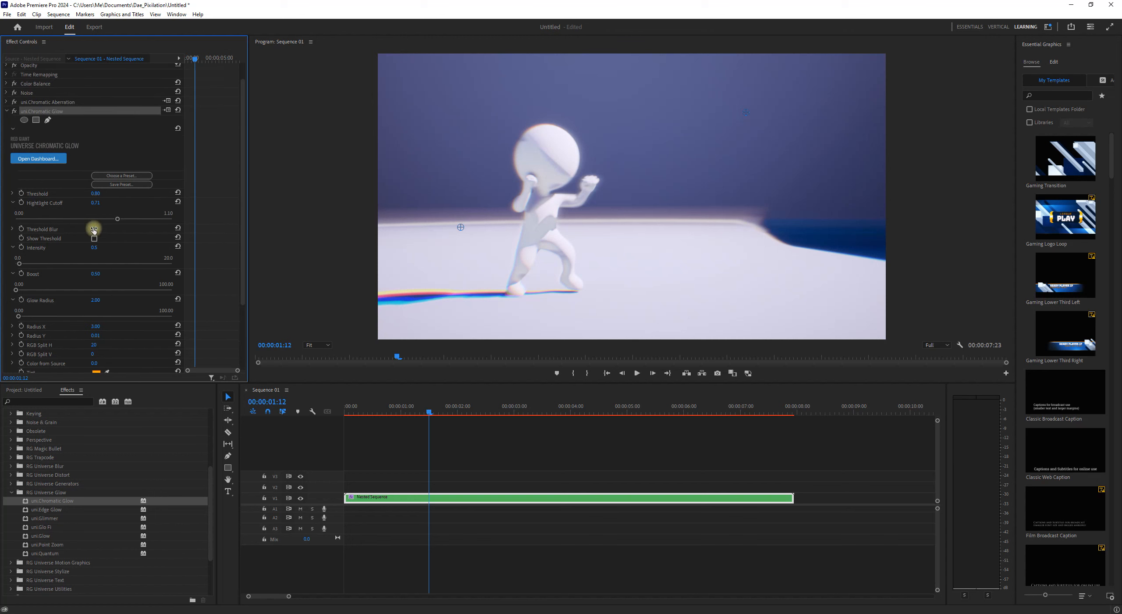
pyautogui.click(104, 278)
pyautogui.scroll(-1, 110, 293)
pyautogui.click(121, 294)
pyautogui.scroll(-2, 124, 302)
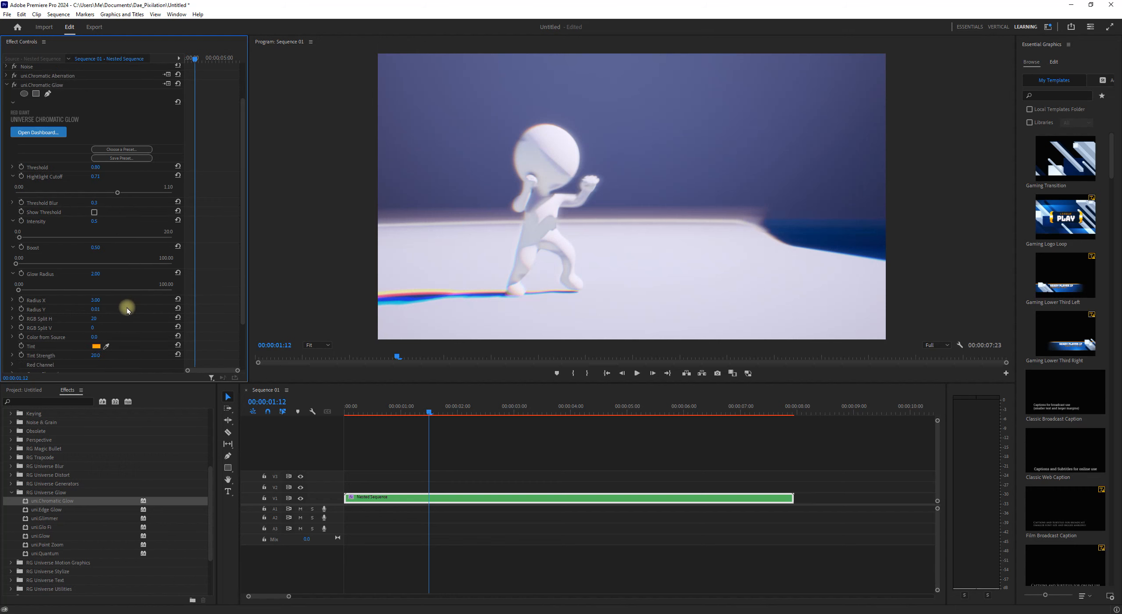
pyautogui.moveTo(103, 301); pyautogui.dragTo(145, 298)
pyautogui.click(12, 299)
pyautogui.moveTo(92, 311); pyautogui.dragTo(150, 318)
# - Step through and play the sequence to review the wide horizontal glow, ending at 00:00:07:10
pyautogui.press('Right')
pyautogui.press('Right')
pyautogui.press('Right')
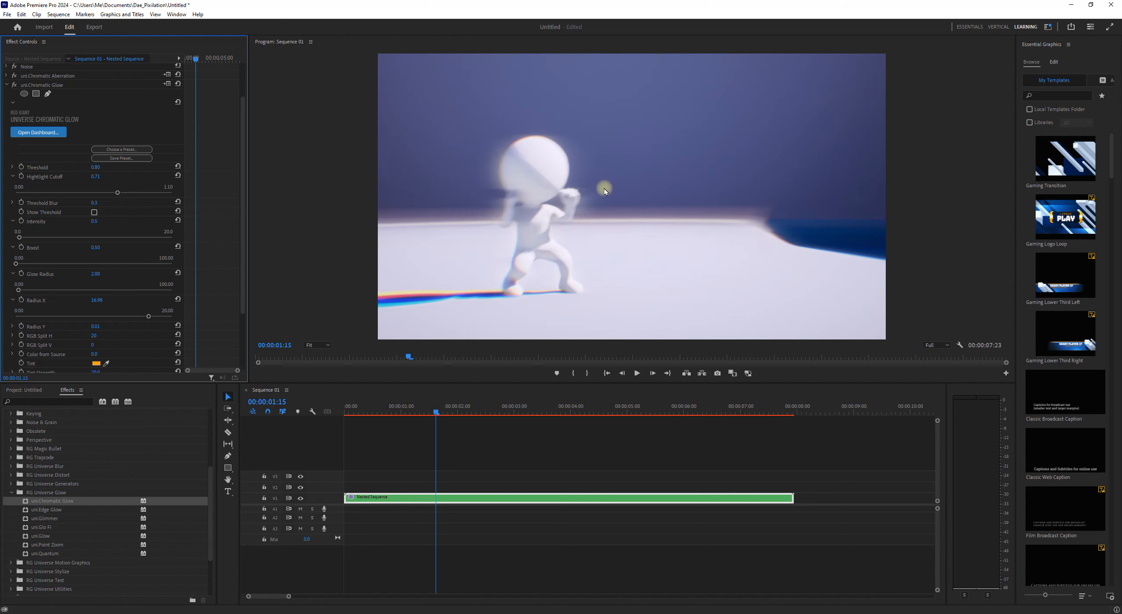
pyautogui.click(391, 409)
pyautogui.press('space')
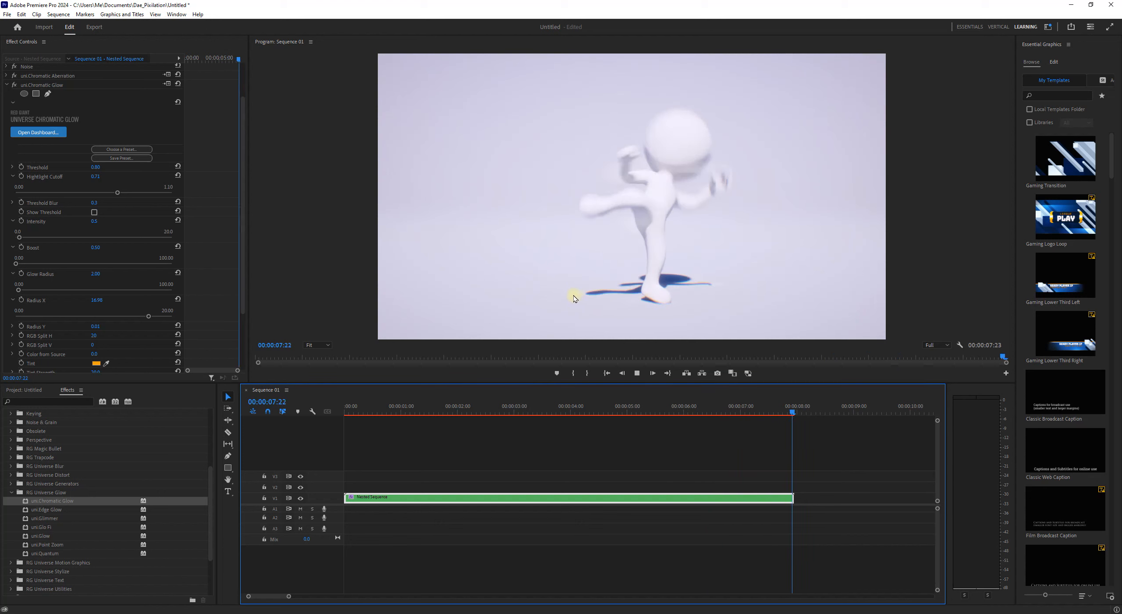
pyautogui.press('space')
pyautogui.moveTo(719, 412); pyautogui.dragTo(764, 413)
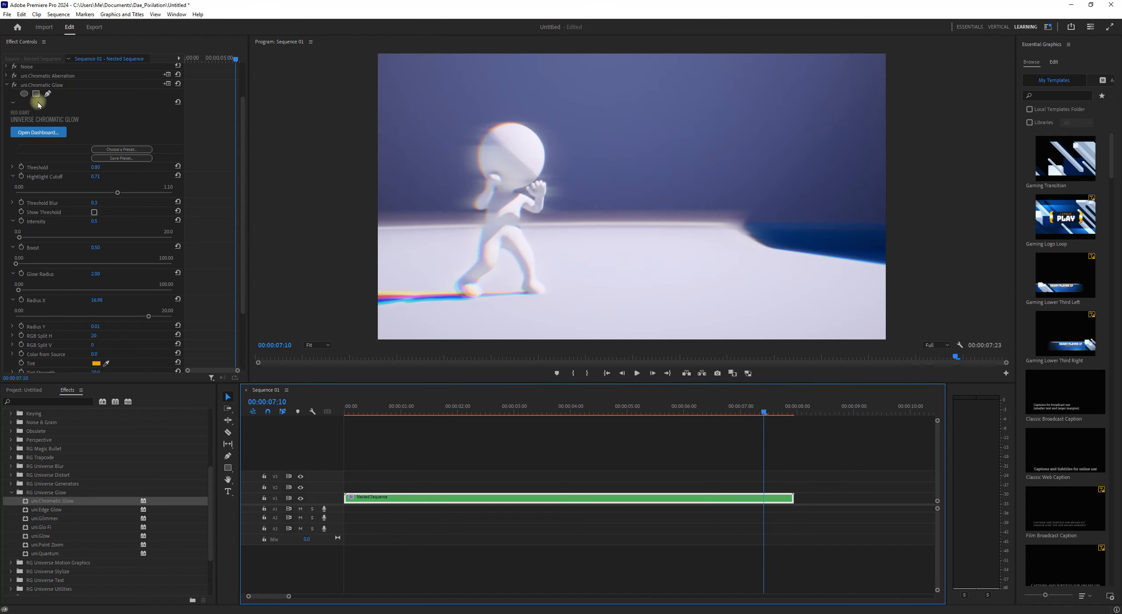
# - Remove the Chromatic Glow effect from the clip and compare the frame with Chromatic Aberration switched off and on
pyautogui.click(39, 86)
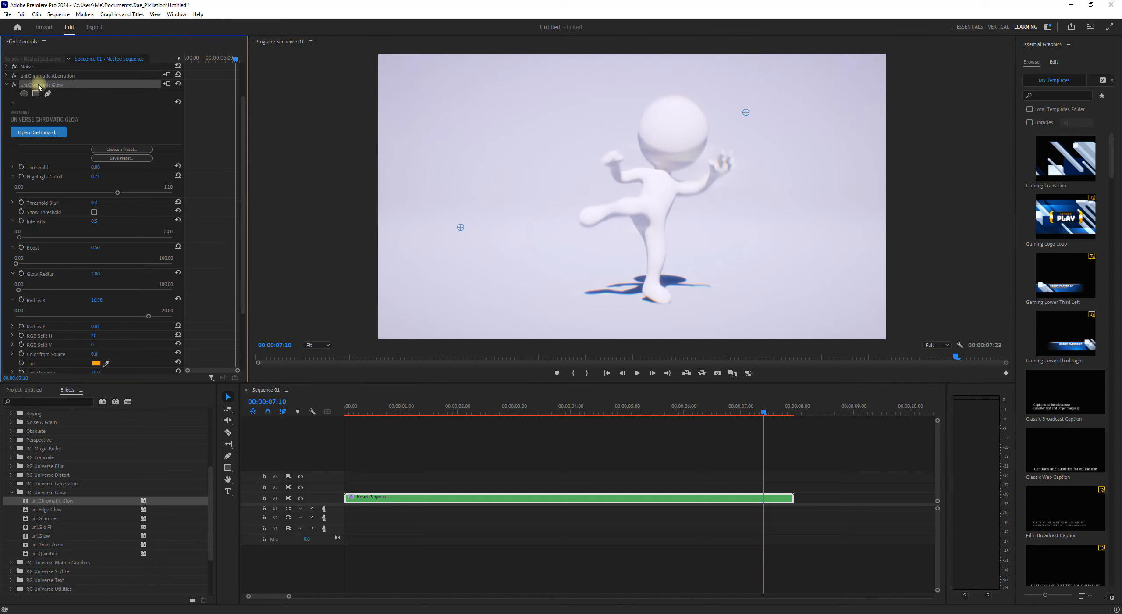
pyautogui.press('Delete')
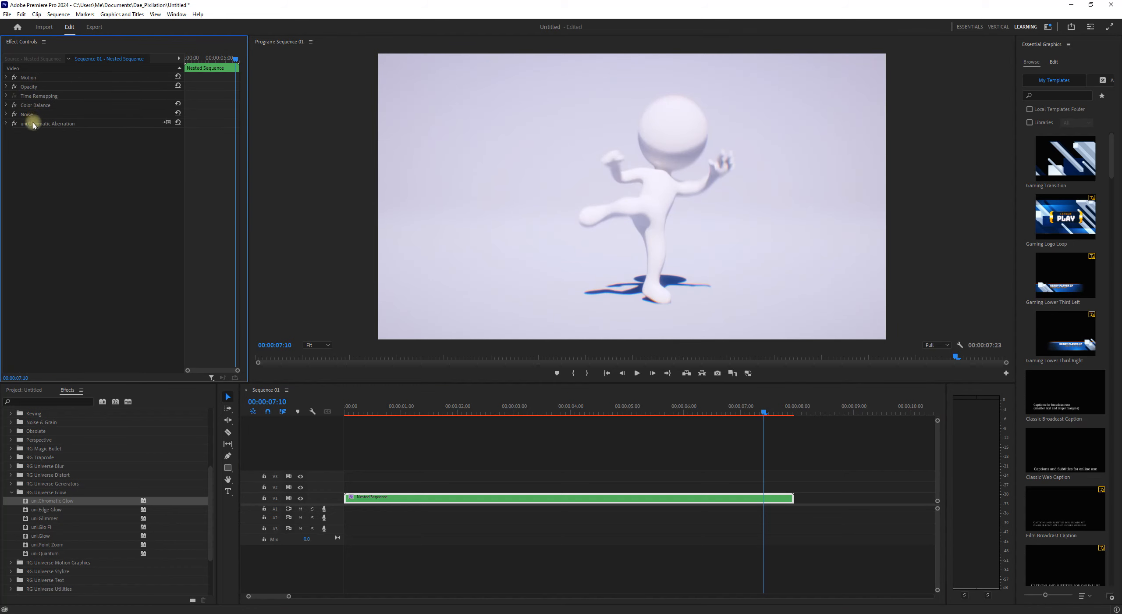
pyautogui.click(29, 105)
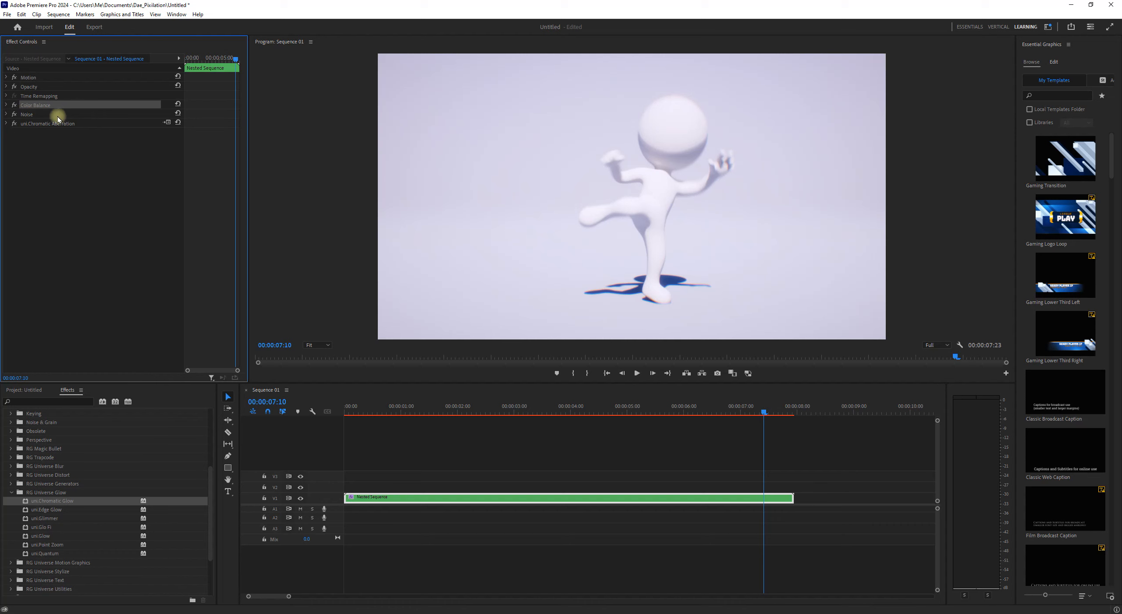
pyautogui.click(31, 114)
pyautogui.click(37, 124)
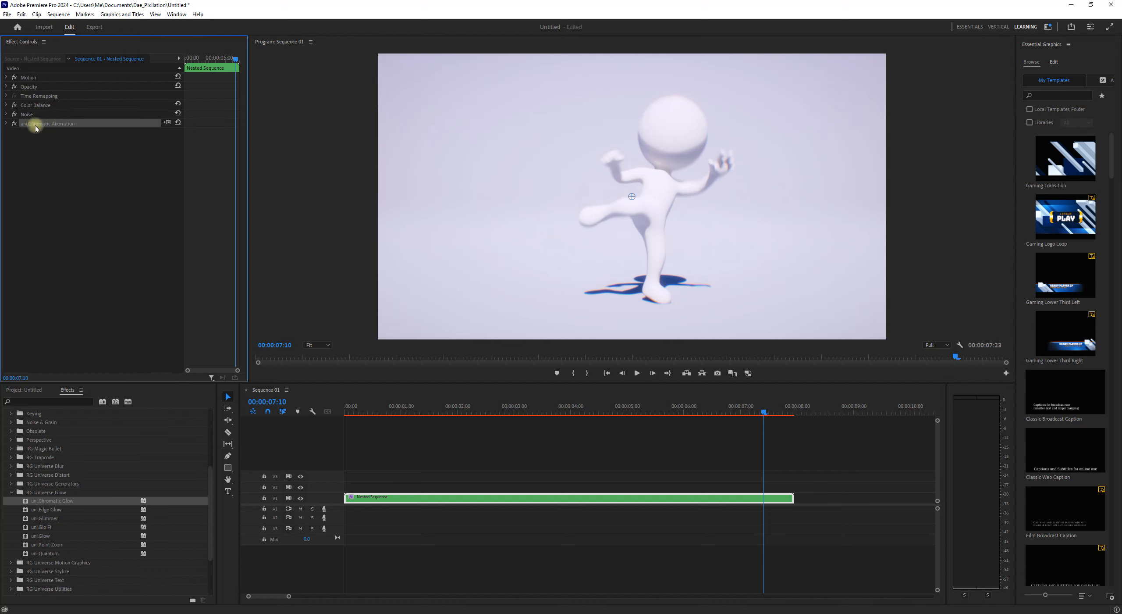
pyautogui.click(13, 125)
pyautogui.click(13, 124)
# - Look through the RG Universe Generators and RG Magic Bullet effects, and select the nested sequence clip
pyautogui.click(11, 492)
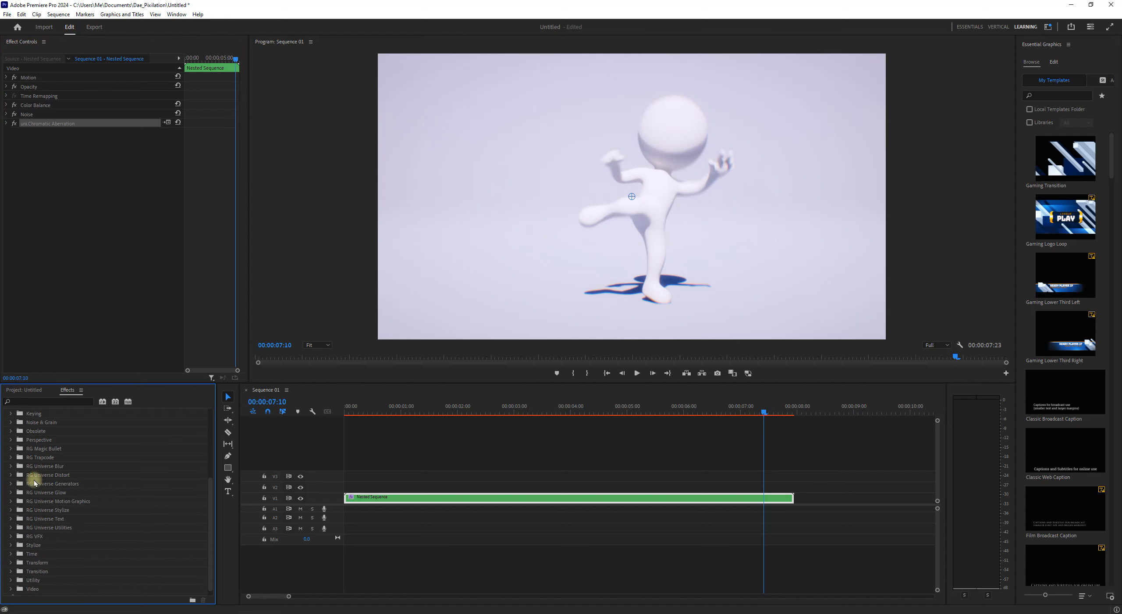
pyautogui.click(11, 483)
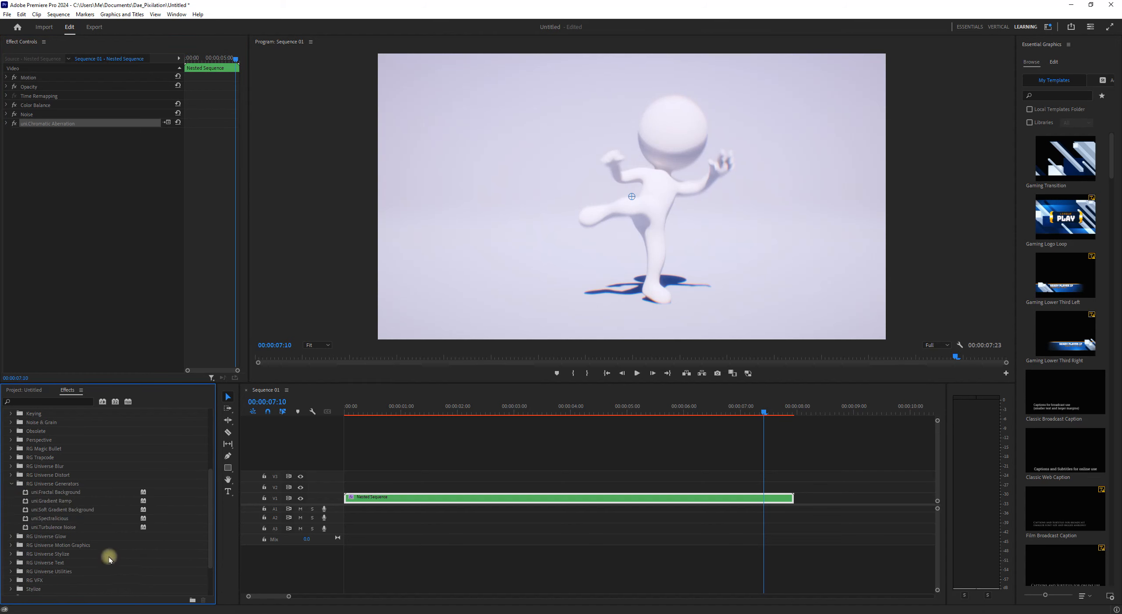
pyautogui.click(9, 448)
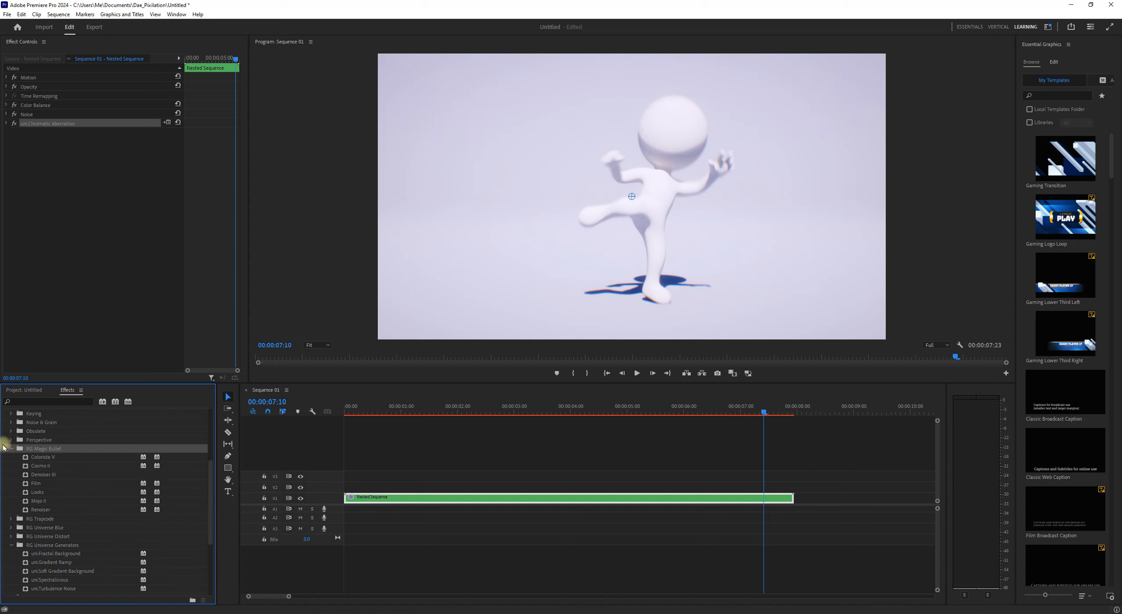
pyautogui.click(10, 447)
pyautogui.scroll(-2, 104, 557)
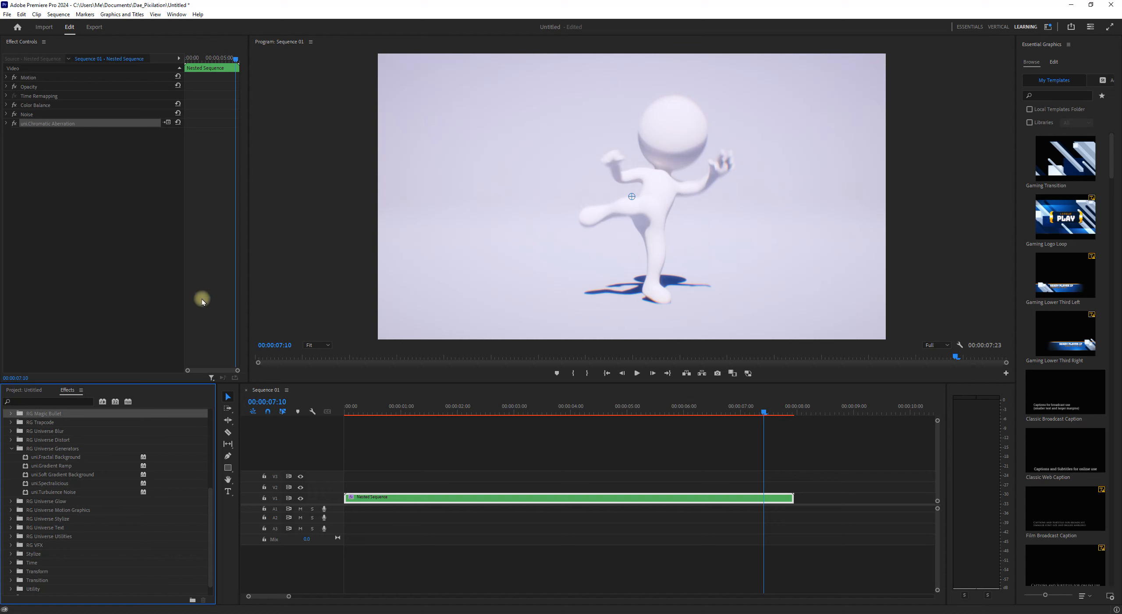
pyautogui.click(419, 498)
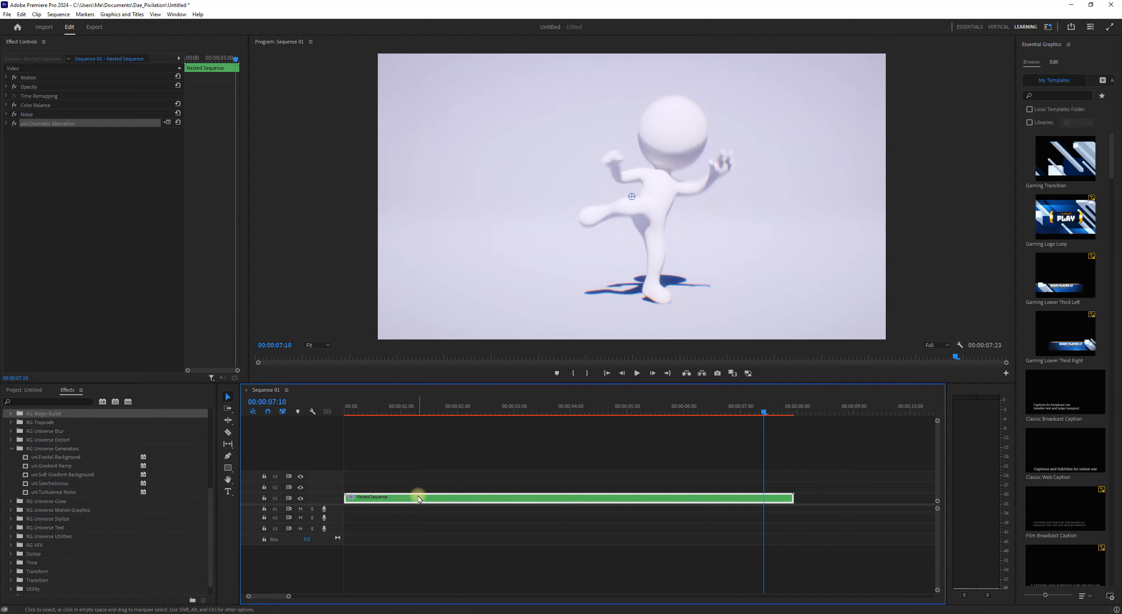